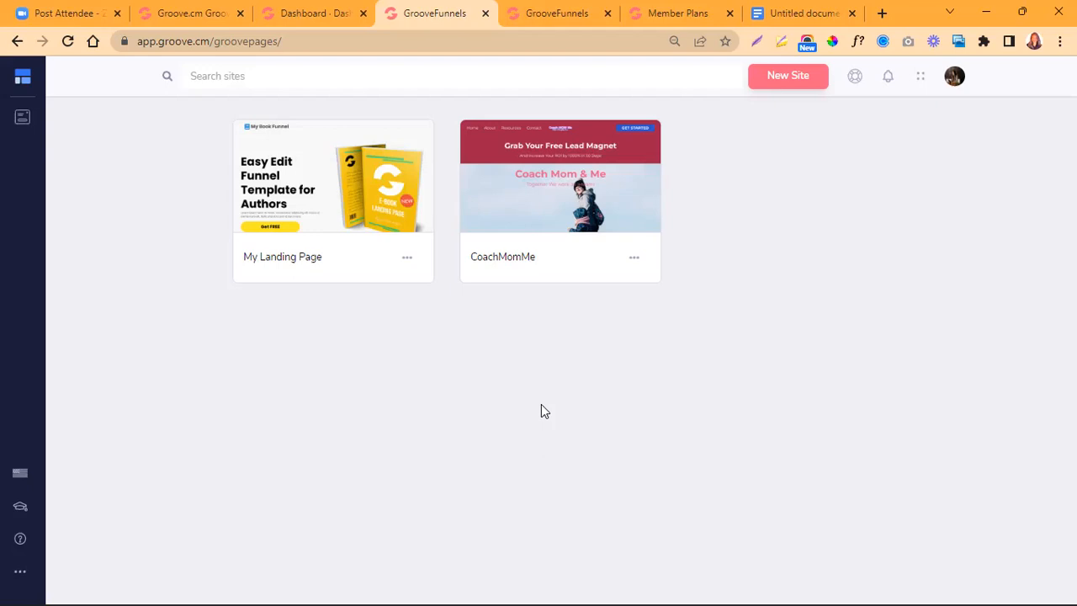
- Start creating a new site and look over the complete-site templates in the gallery
click(795, 85)
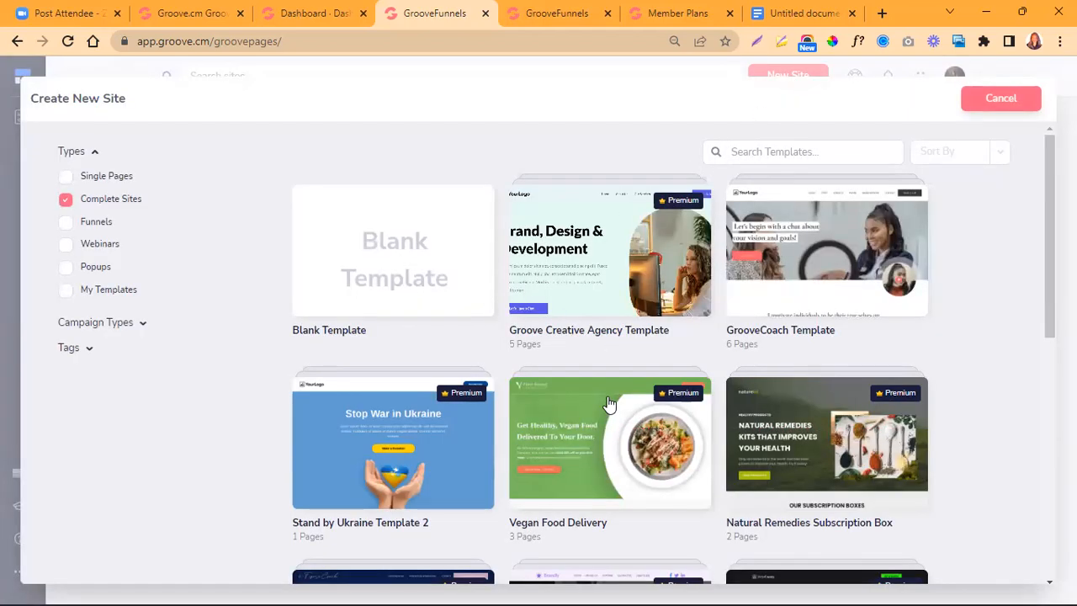
scroll(609, 404, down, 4)
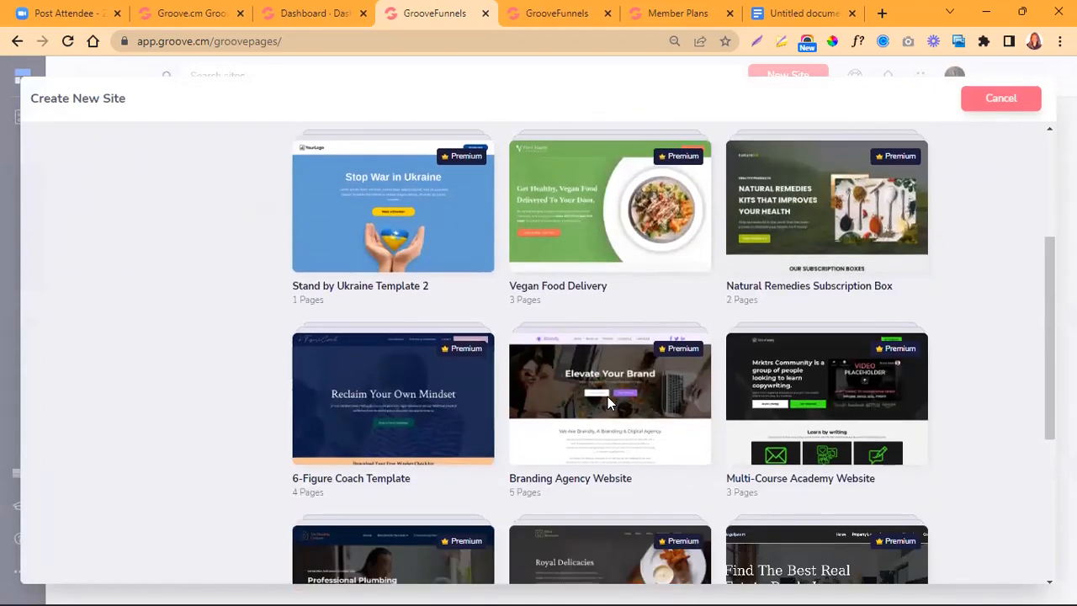
scroll(608, 405, up, 5)
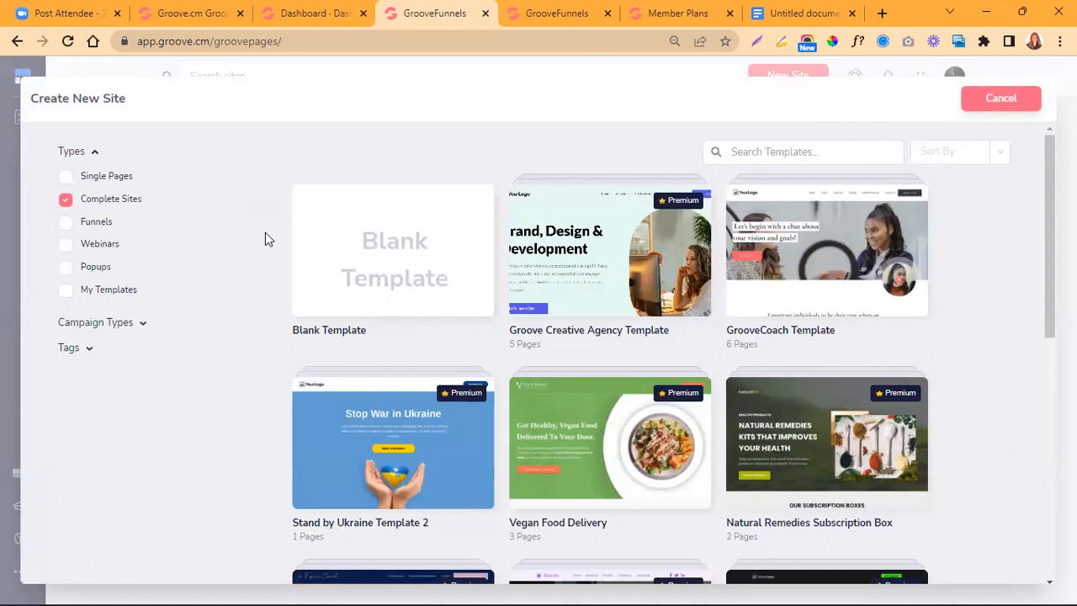
- Filter the template gallery to Single Pages and examine the range of single-page templates on offer
click(65, 179)
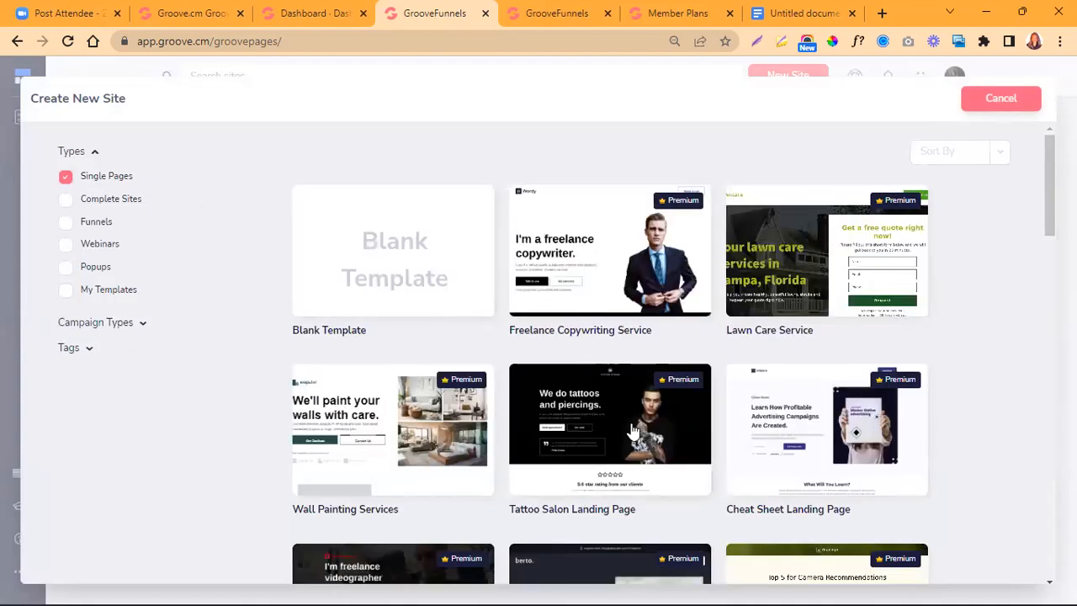
scroll(632, 429, down, 4)
scroll(632, 429, down, 2)
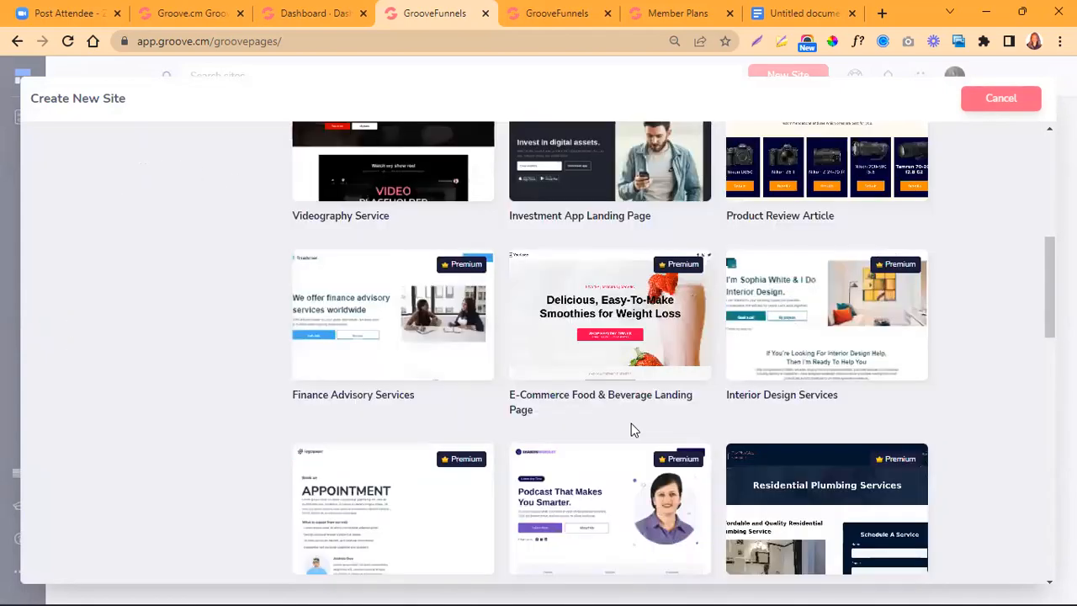
scroll(633, 429, up, 6)
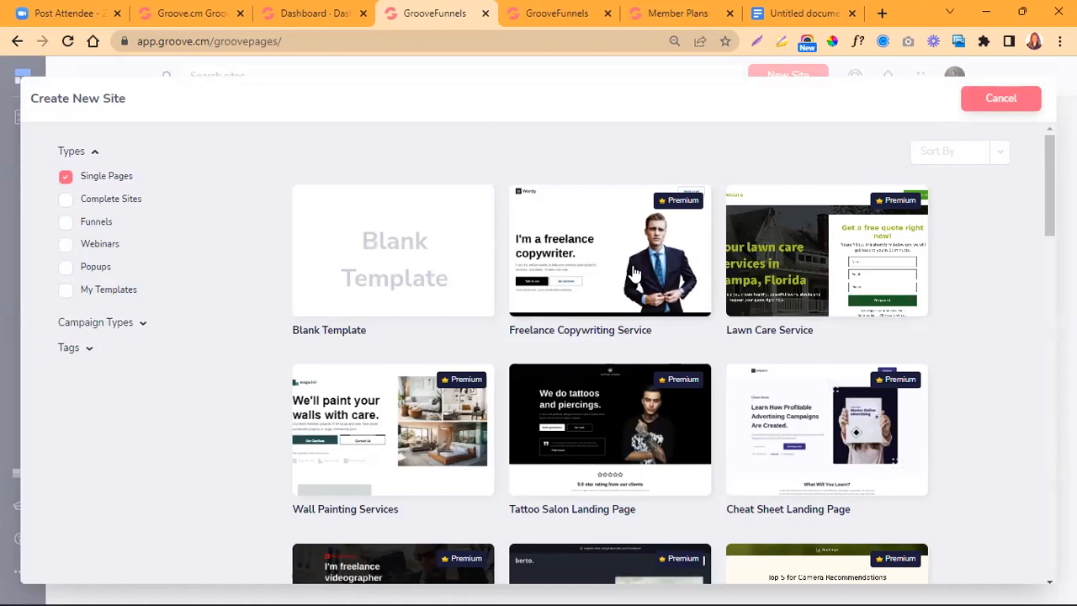
scroll(635, 273, down, 2)
scroll(635, 273, down, 4)
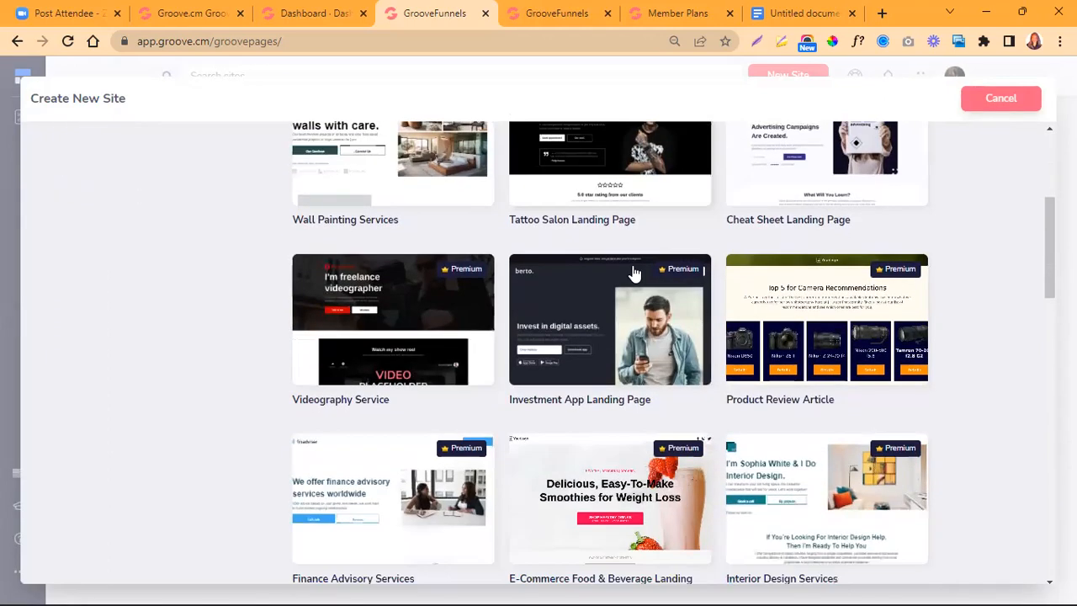
scroll(635, 273, down, 5)
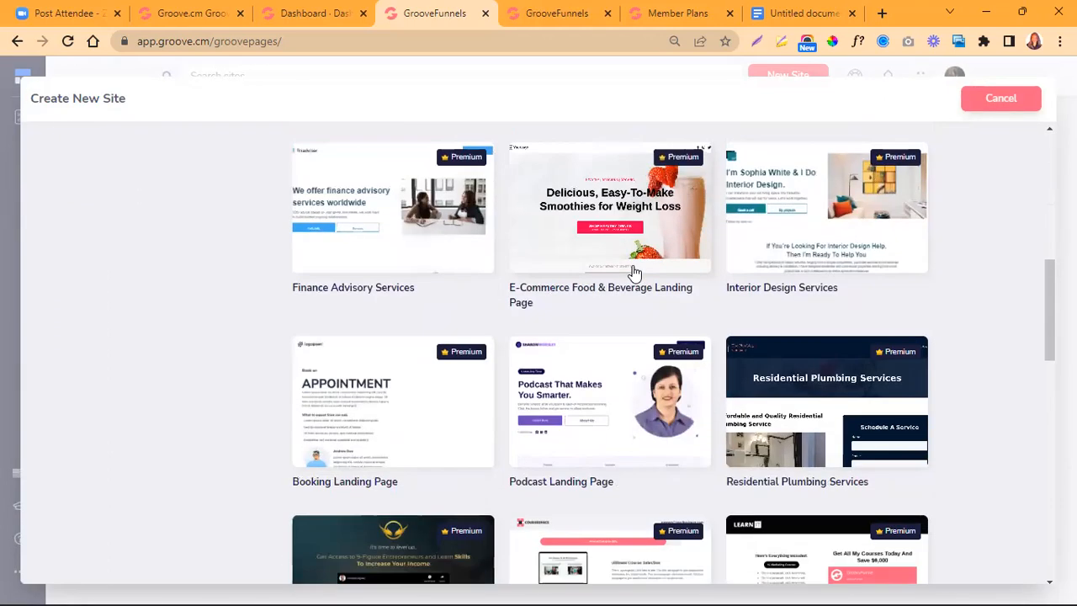
scroll(635, 273, down, 1)
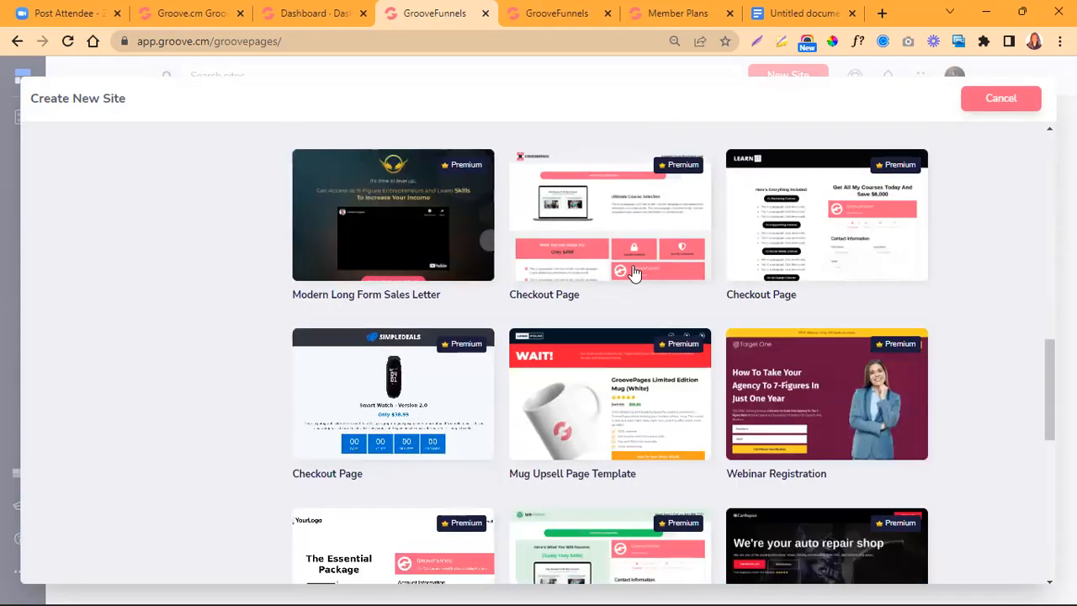
scroll(635, 274, down, 2)
scroll(635, 273, down, 4)
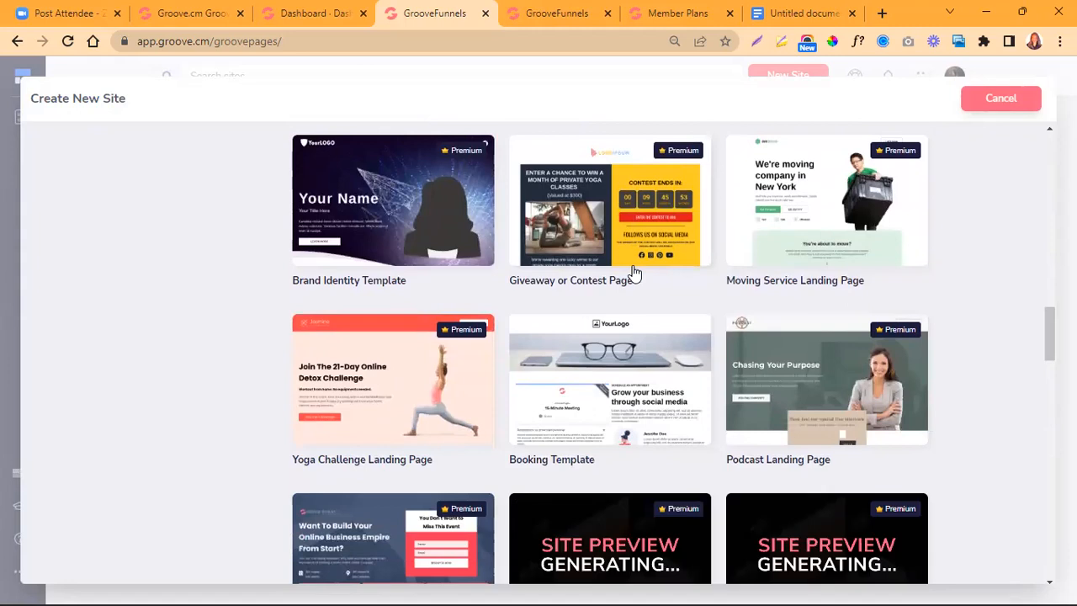
scroll(635, 277, down, 1)
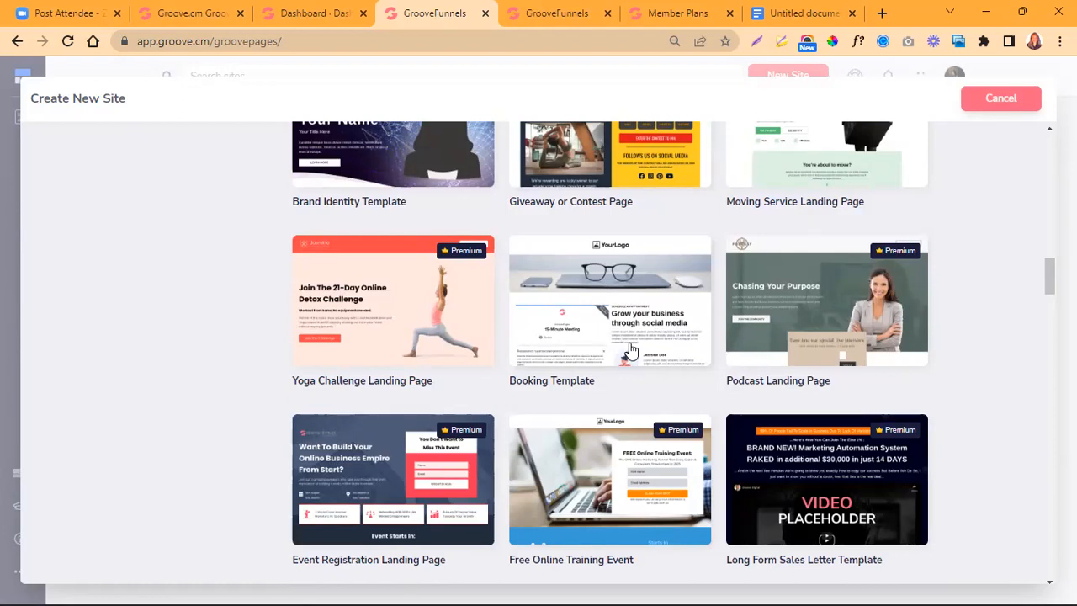
scroll(631, 349, down, 1)
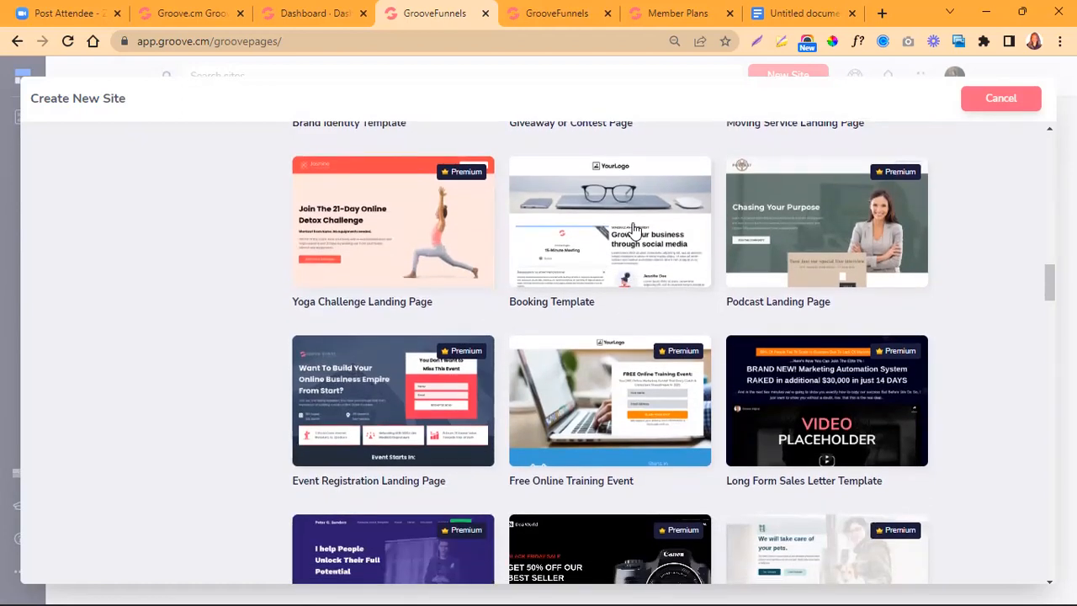
scroll(645, 363, down, 3)
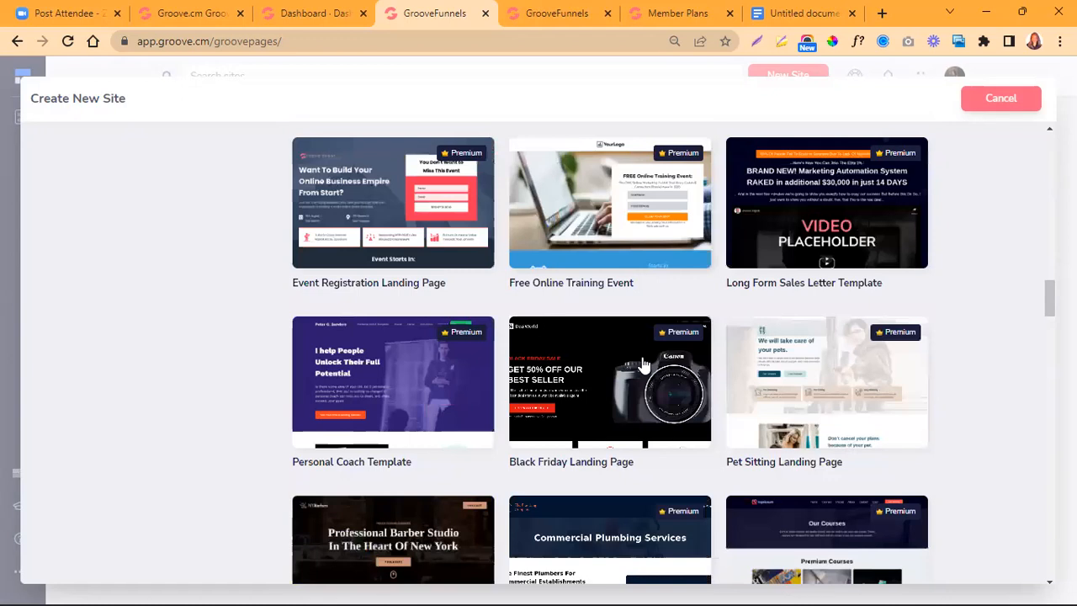
scroll(645, 363, down, 2)
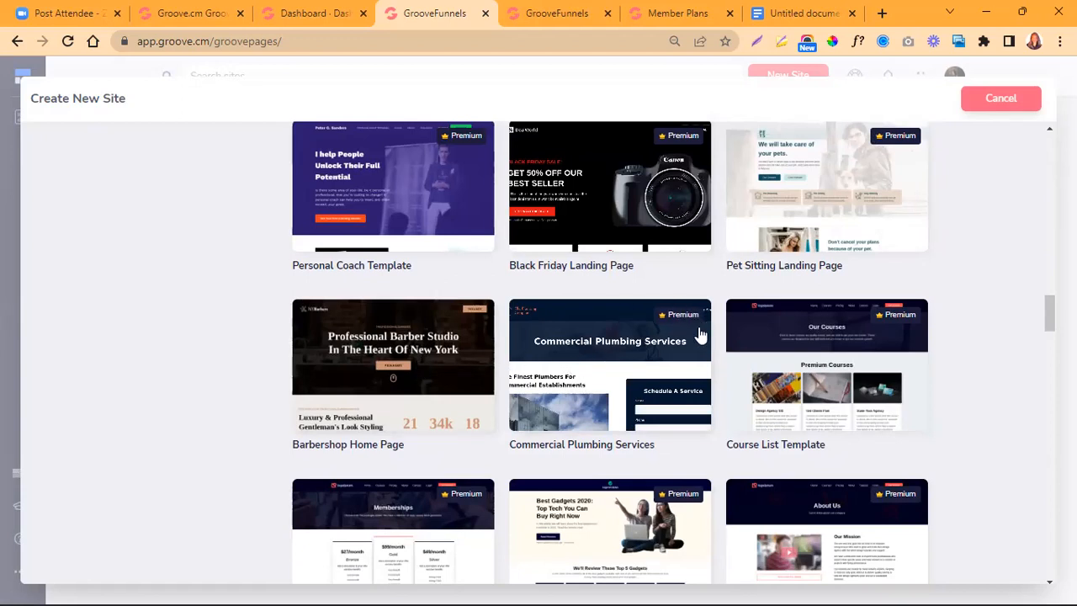
scroll(627, 375, down, 2)
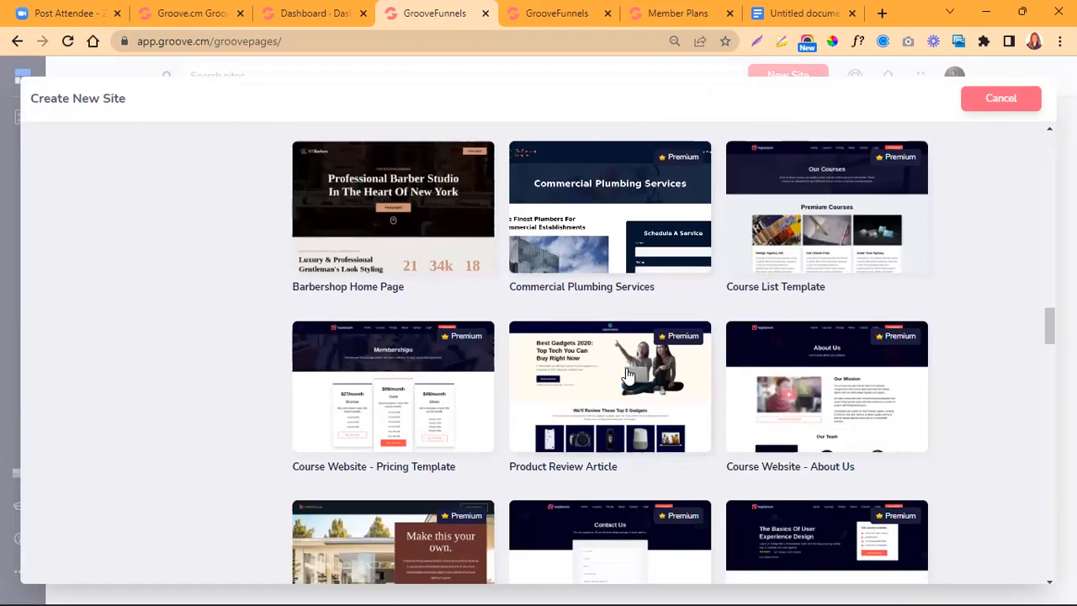
scroll(626, 375, down, 2)
scroll(627, 374, down, 4)
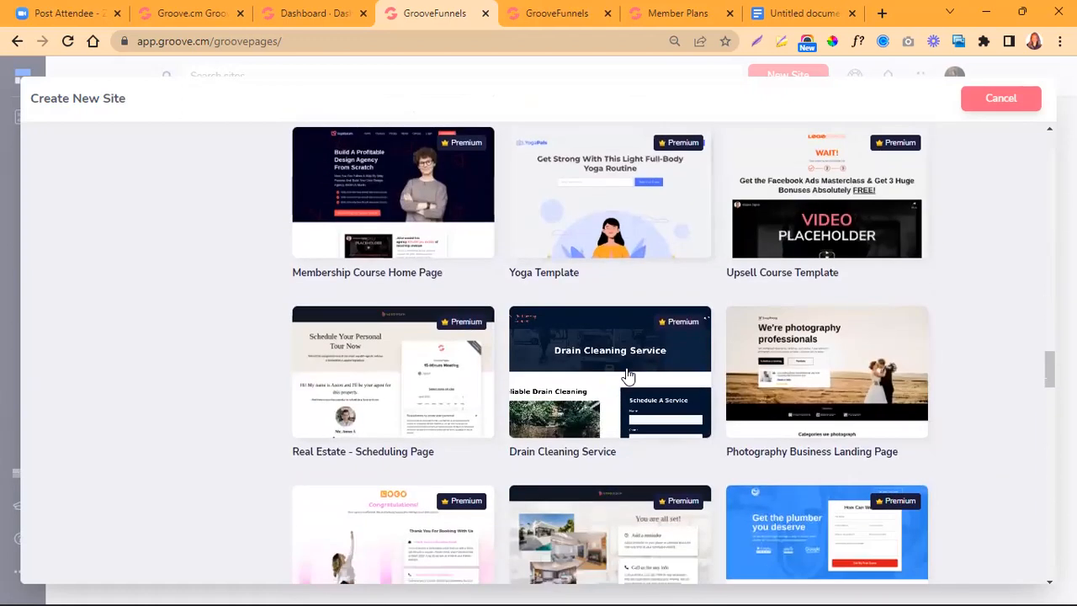
scroll(627, 375, down, 1)
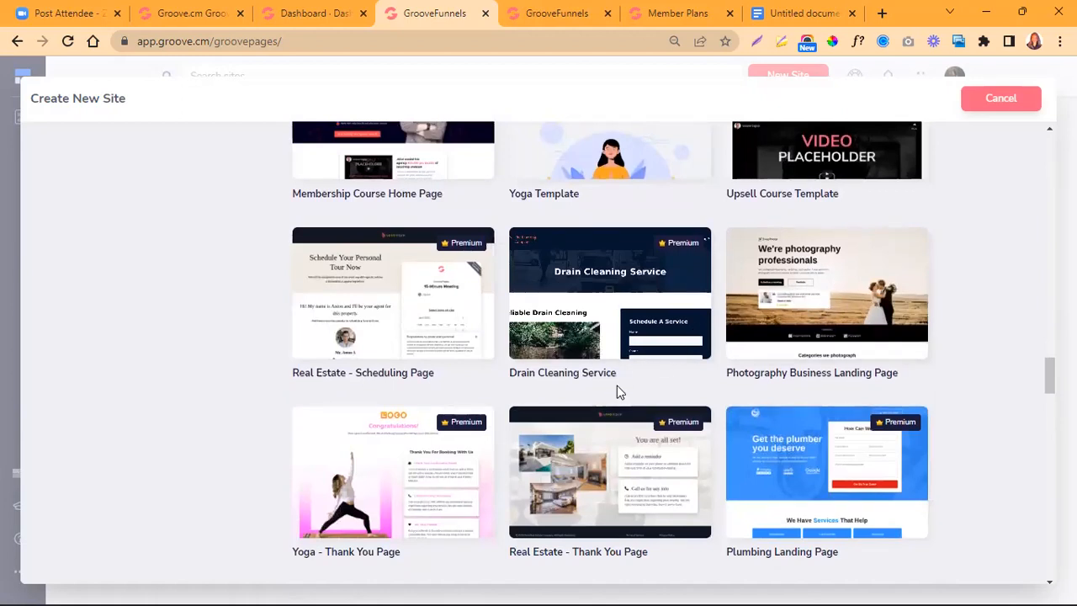
scroll(618, 389, down, 2)
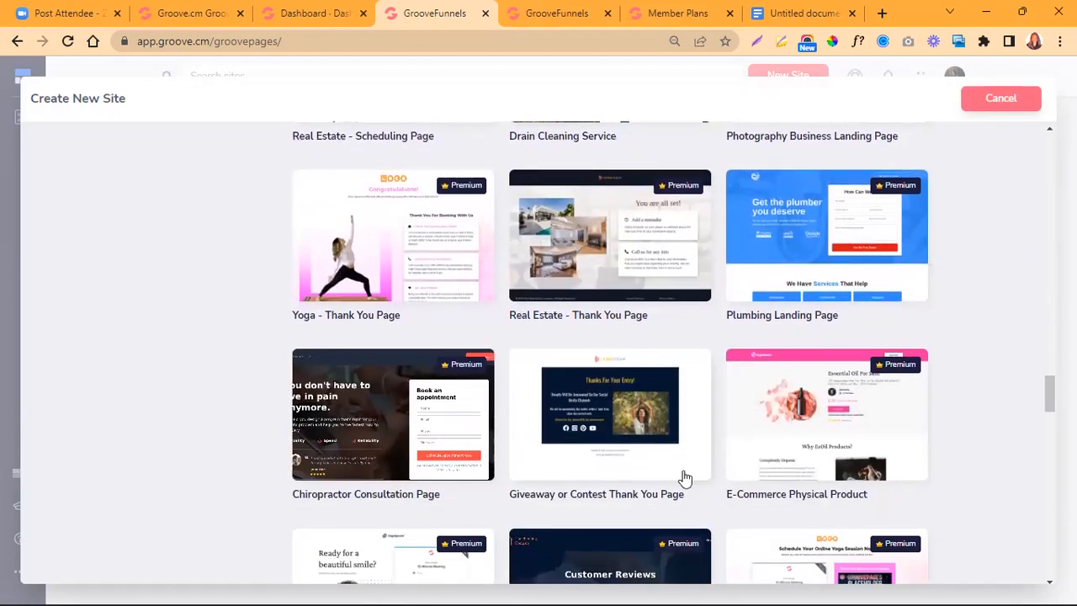
scroll(656, 436, down, 2)
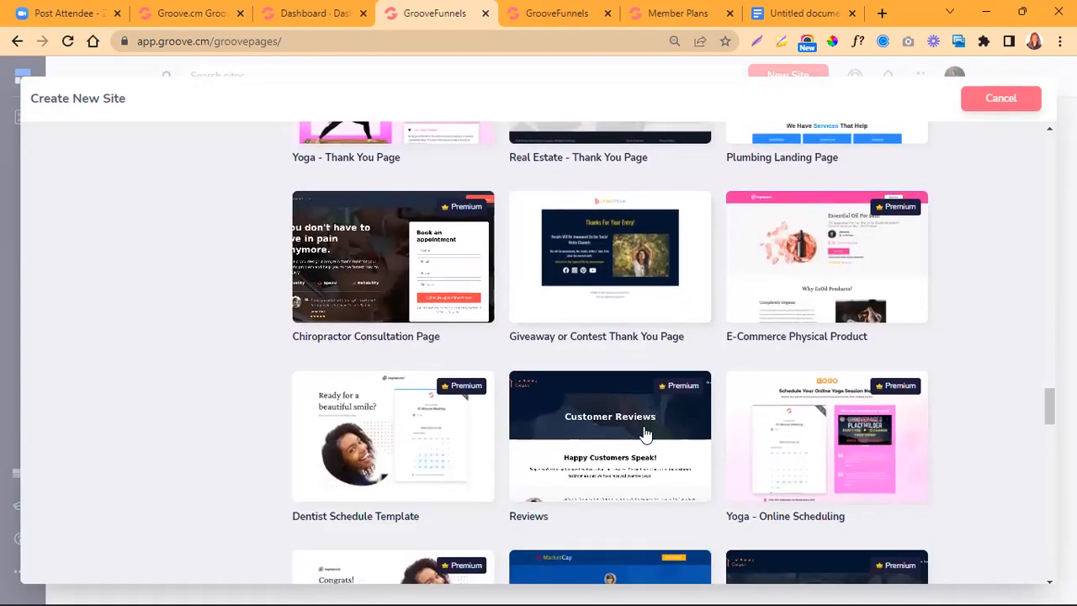
scroll(643, 433, down, 3)
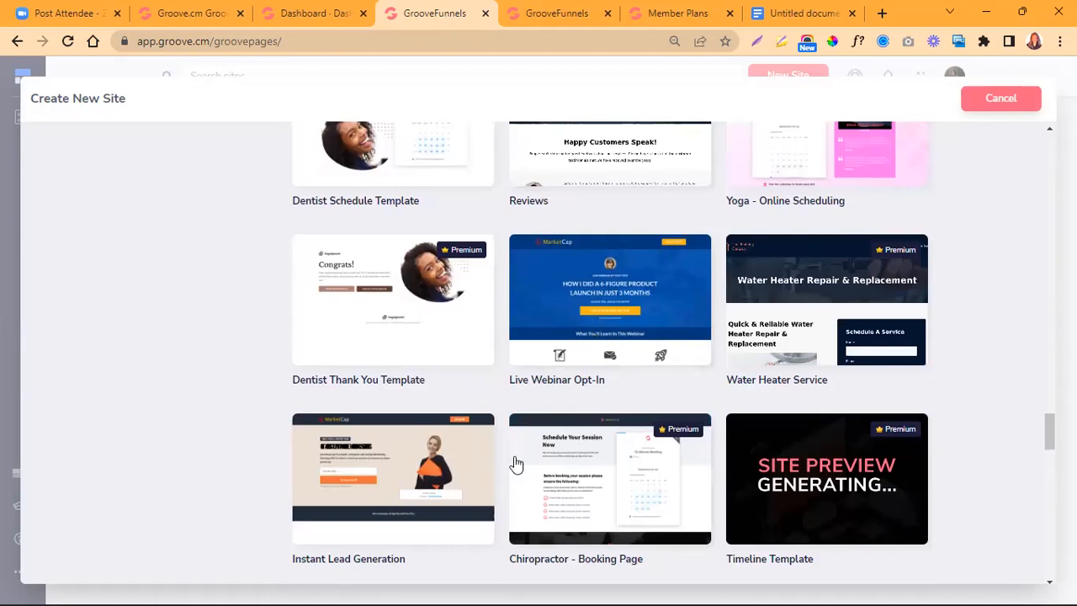
scroll(661, 446, down, 3)
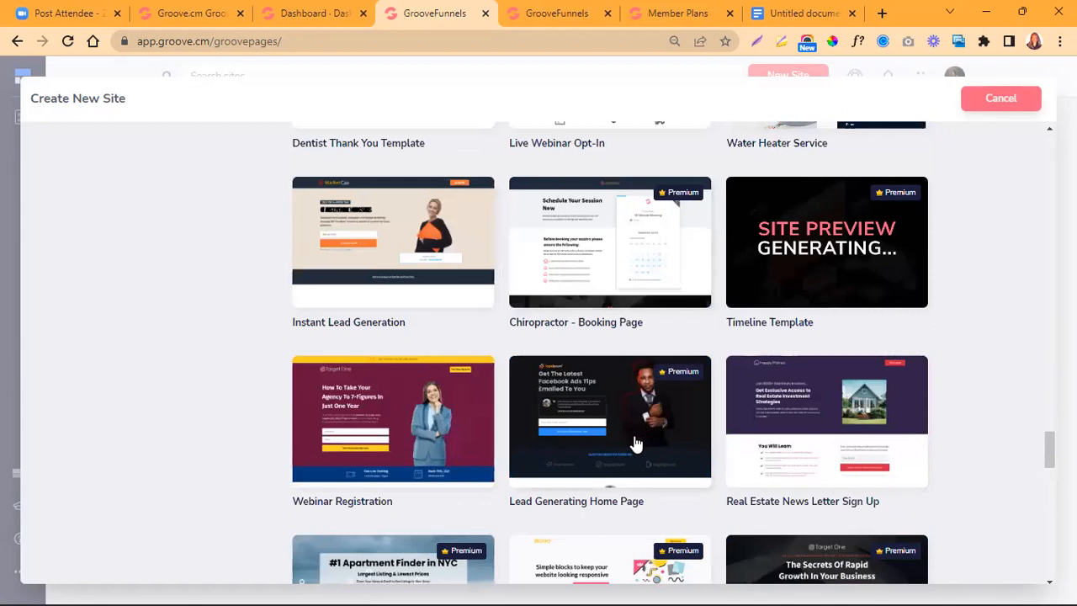
scroll(636, 444, down, 1)
scroll(636, 443, up, 6)
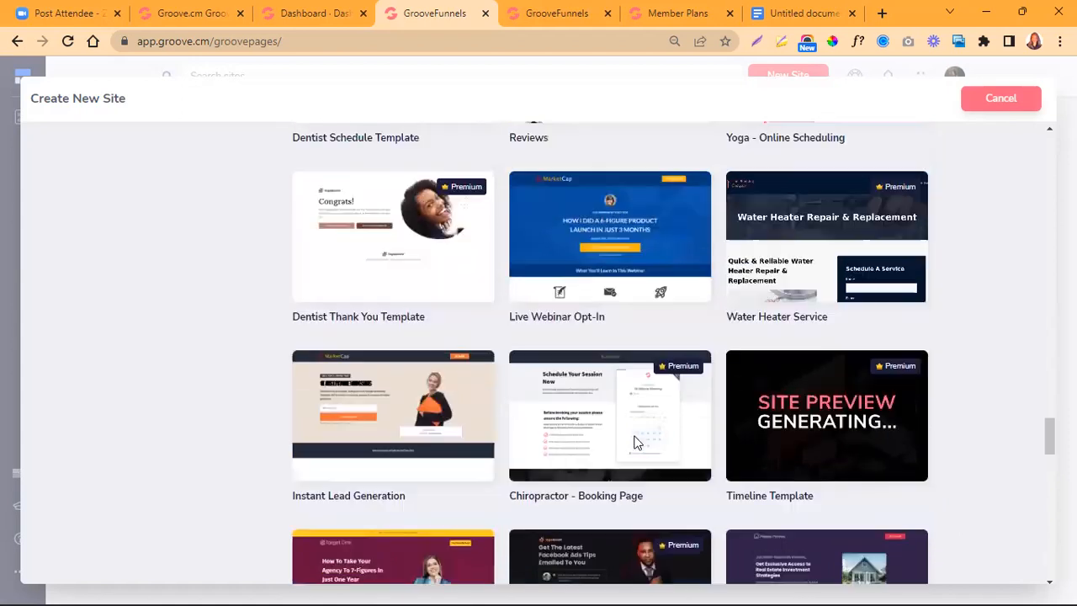
scroll(636, 435, up, 20)
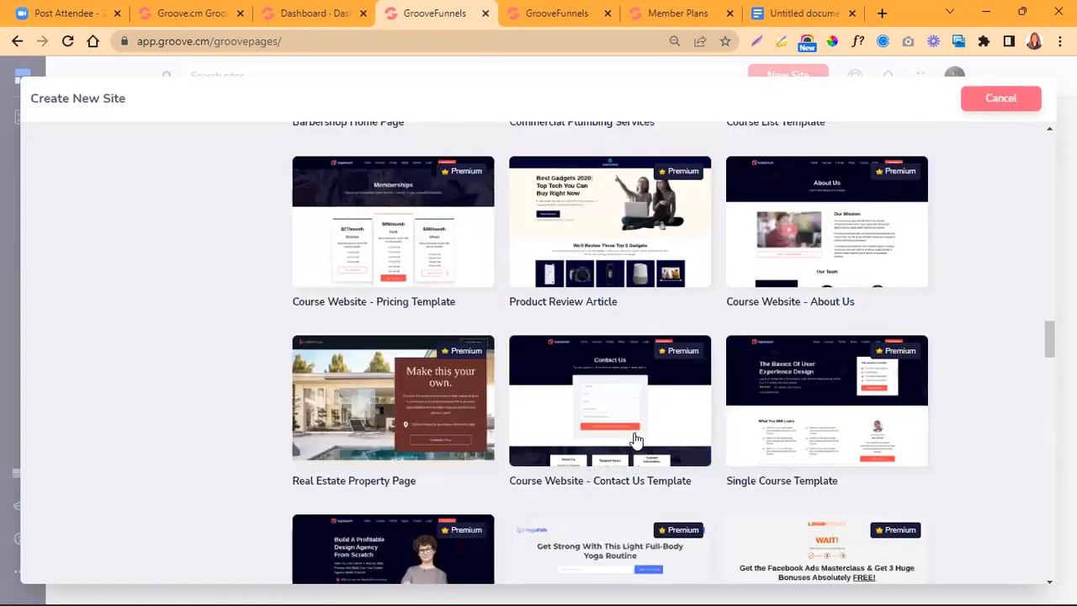
scroll(636, 435, up, 20)
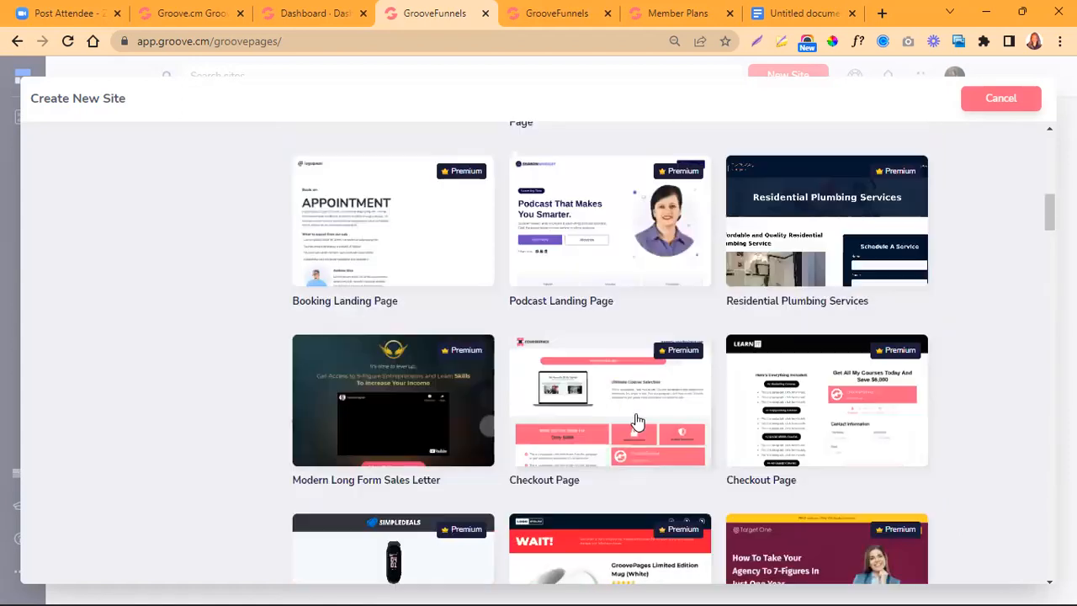
scroll(637, 421, up, 4)
scroll(637, 421, up, 2)
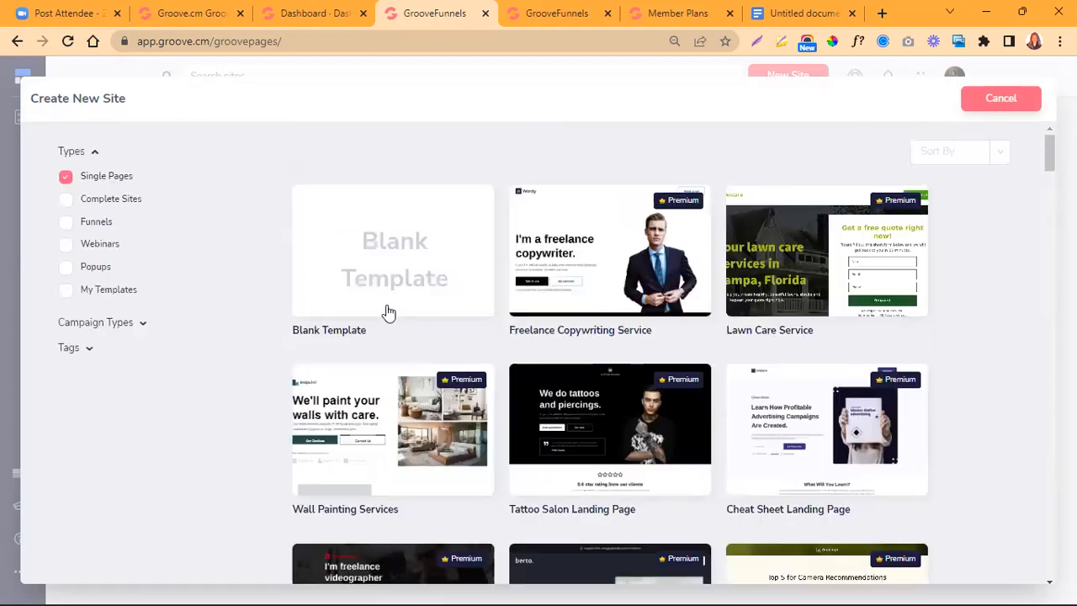
- Switch the template type filter to Complete Sites and review the multi-page website templates through to the end of the list
click(66, 202)
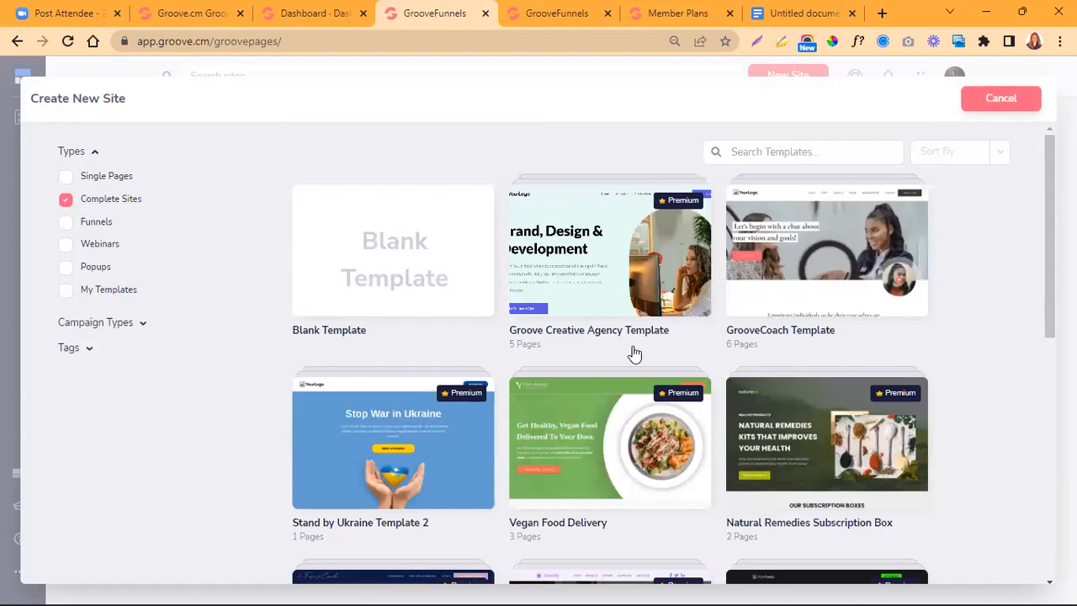
scroll(635, 354, down, 2)
scroll(634, 354, down, 3)
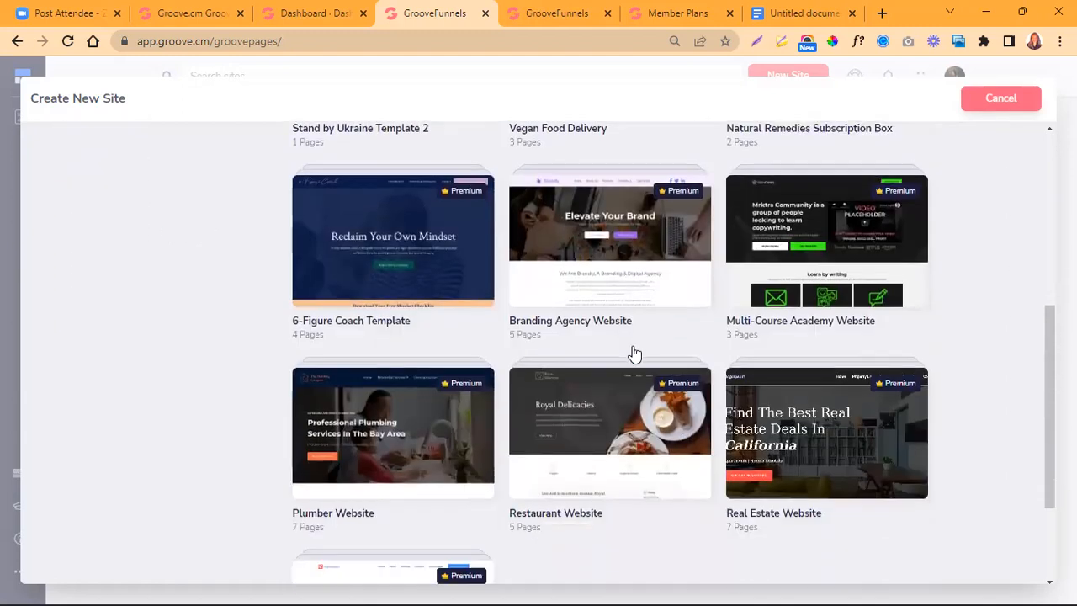
scroll(634, 354, down, 2)
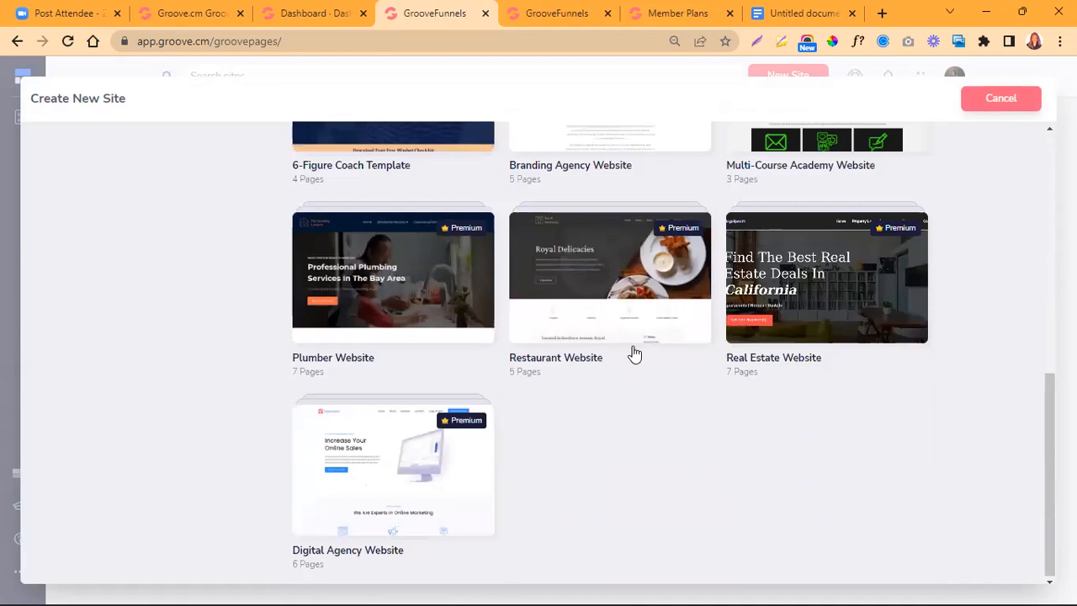
scroll(634, 354, up, 7)
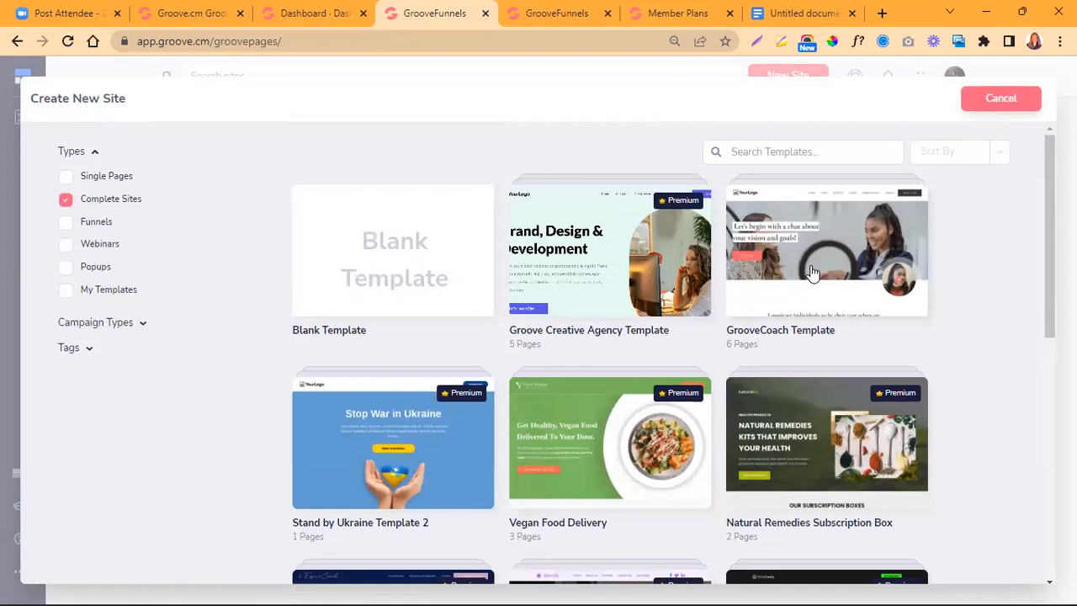
- Switch the template type filter to Funnels and examine the available funnel templates and their page counts
click(67, 222)
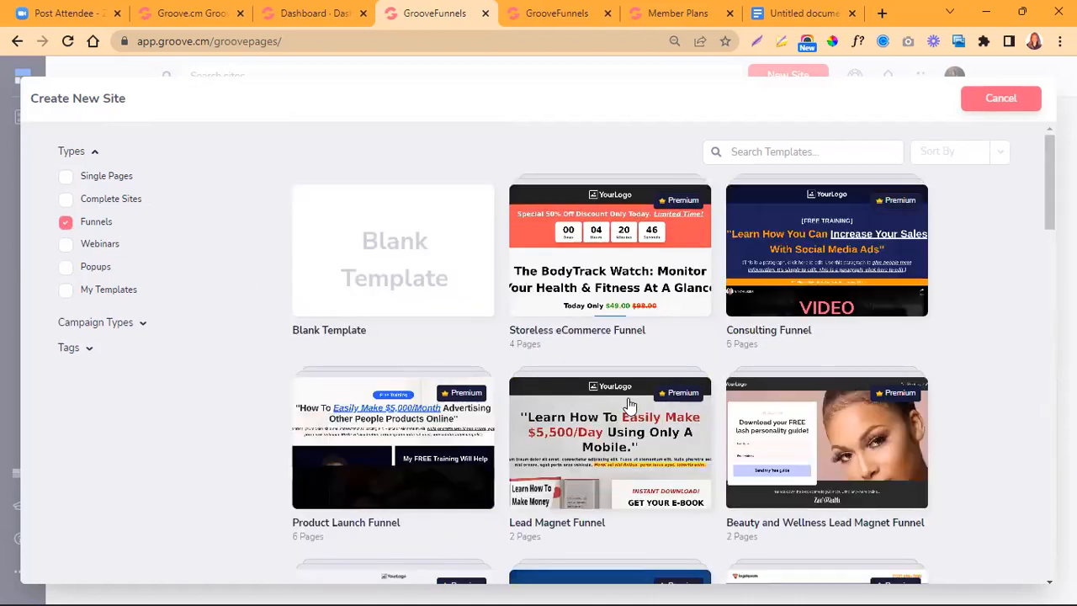
scroll(628, 404, down, 2)
scroll(627, 406, down, 7)
scroll(629, 406, down, 4)
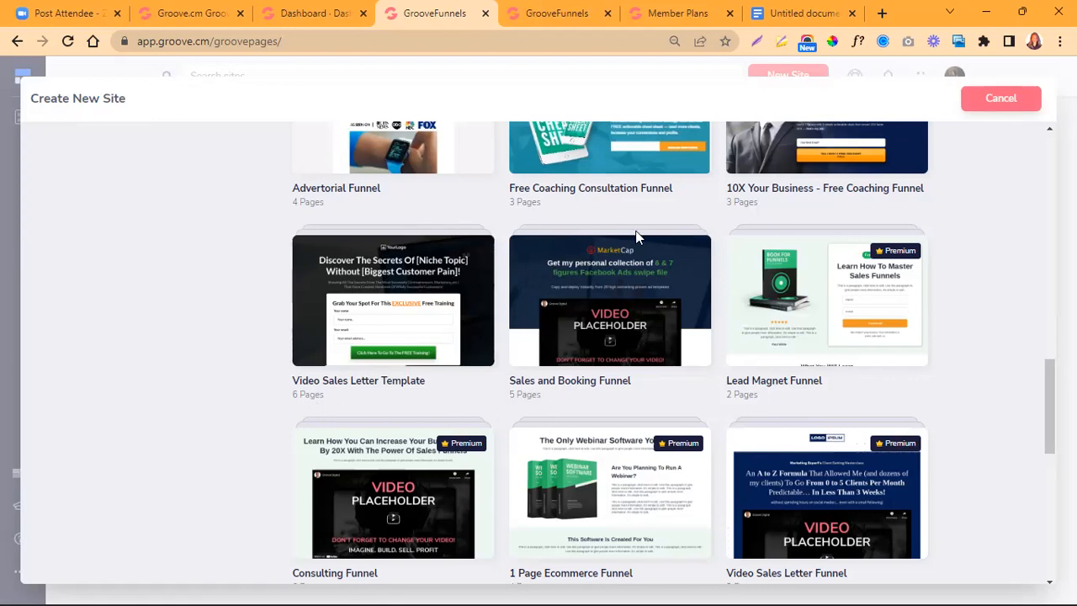
scroll(605, 435, down, 3)
scroll(606, 437, down, 3)
scroll(604, 439, down, 2)
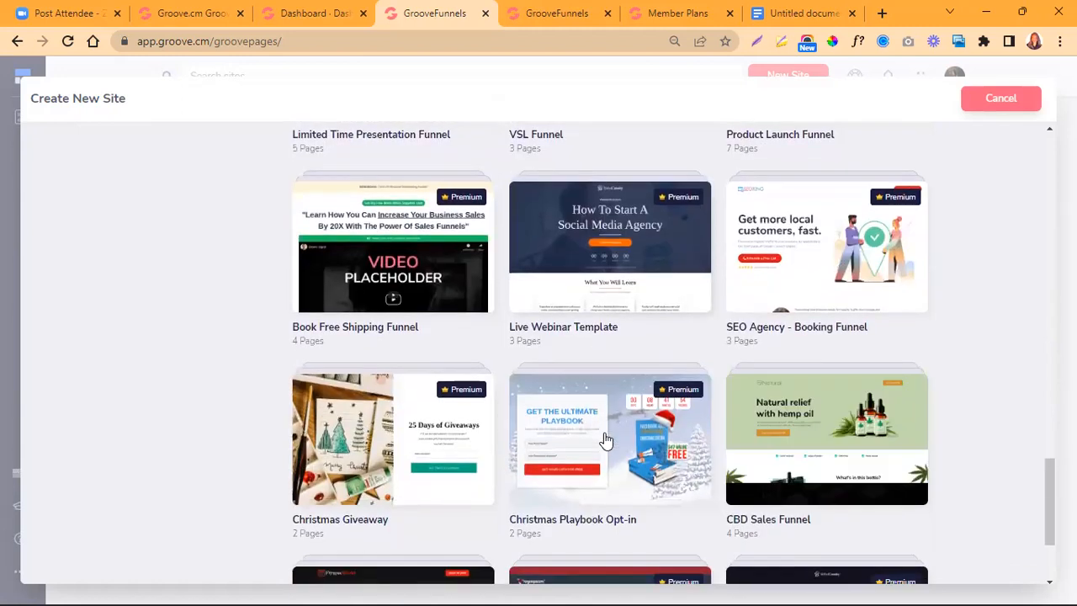
scroll(825, 435, down, 1)
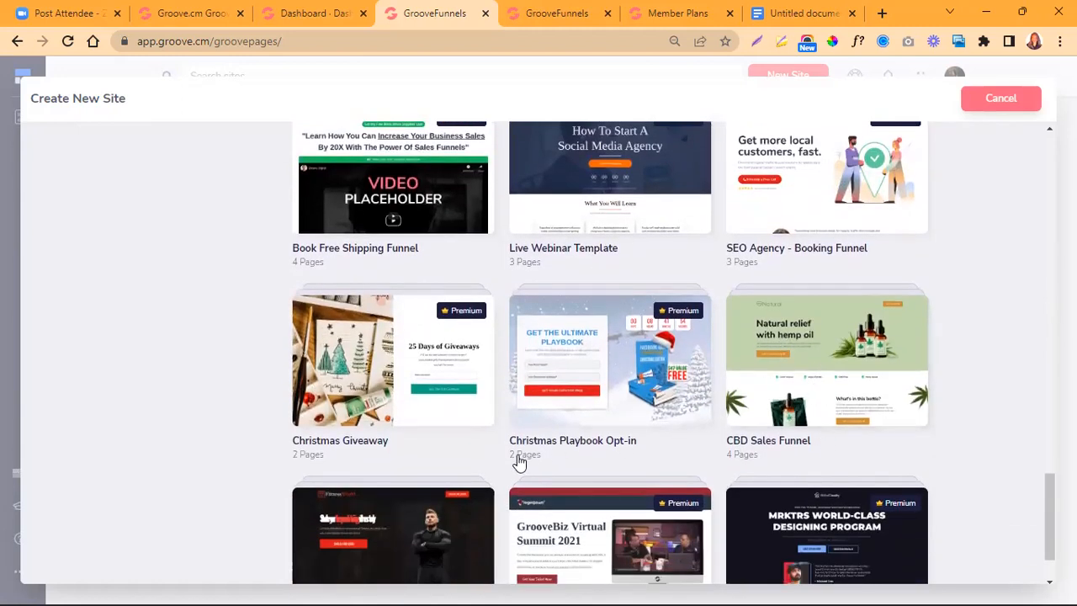
scroll(518, 459, down, 1)
scroll(517, 457, up, 7)
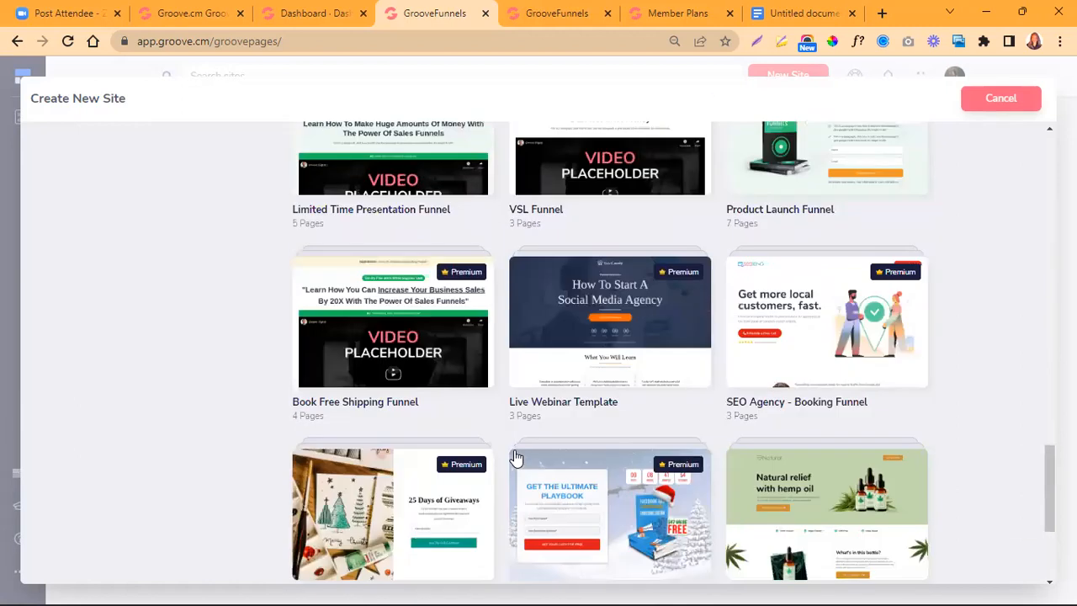
scroll(516, 454, up, 15)
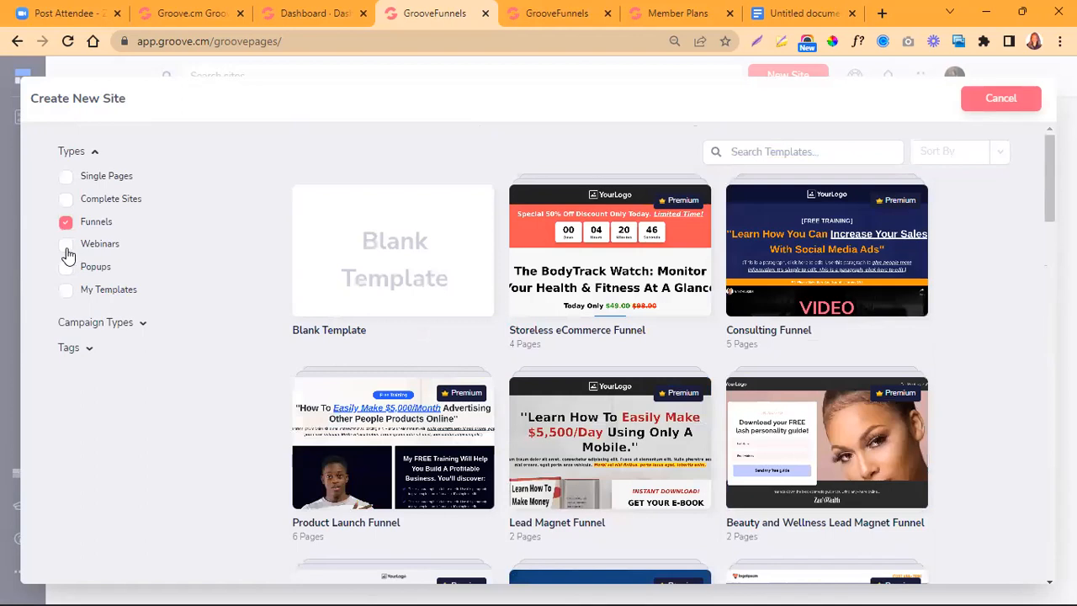
- Switch the template type filter to Webinars and look through the webinar funnel templates
click(67, 247)
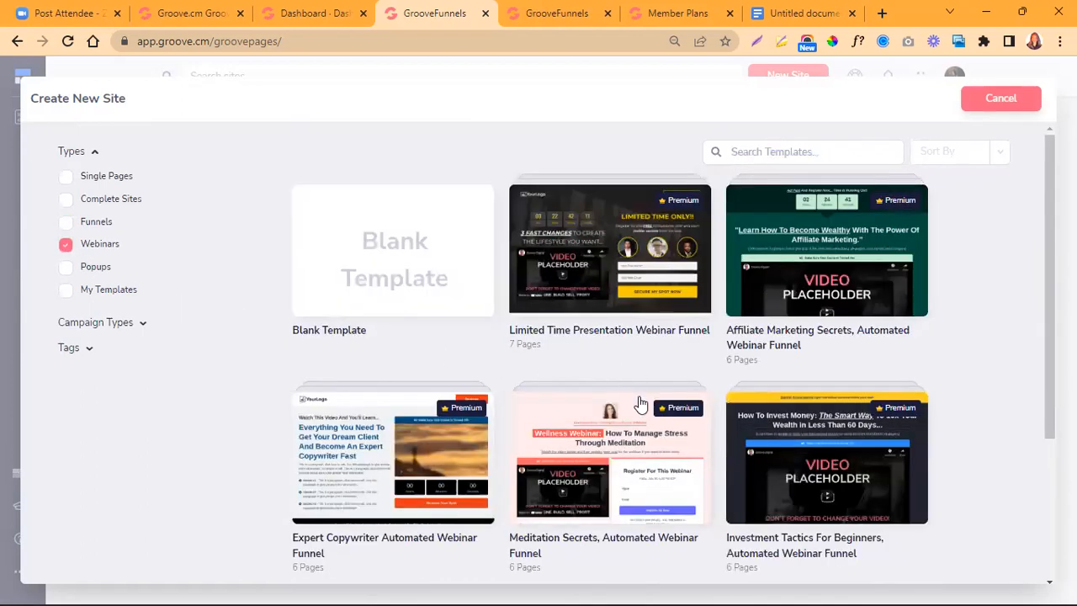
scroll(636, 391, down, 2)
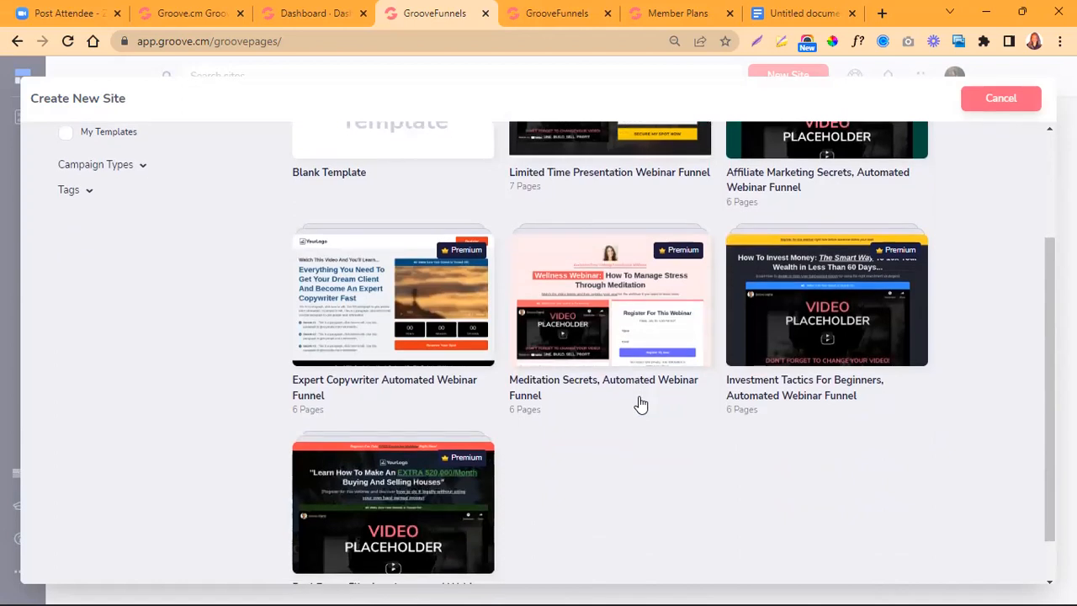
scroll(641, 404, up, 2)
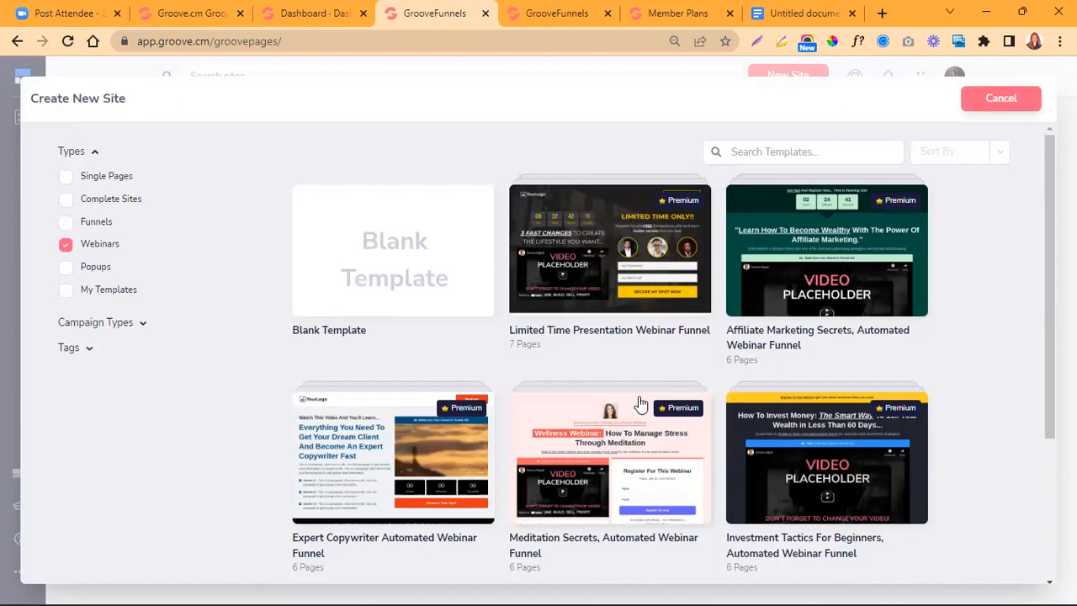
scroll(639, 403, down, 3)
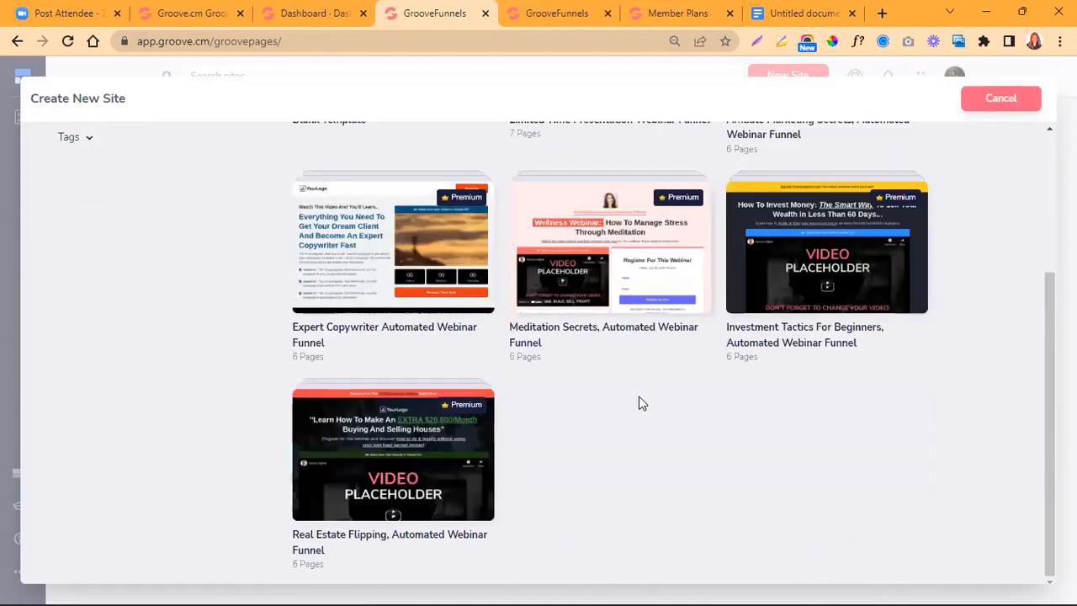
scroll(639, 403, up, 3)
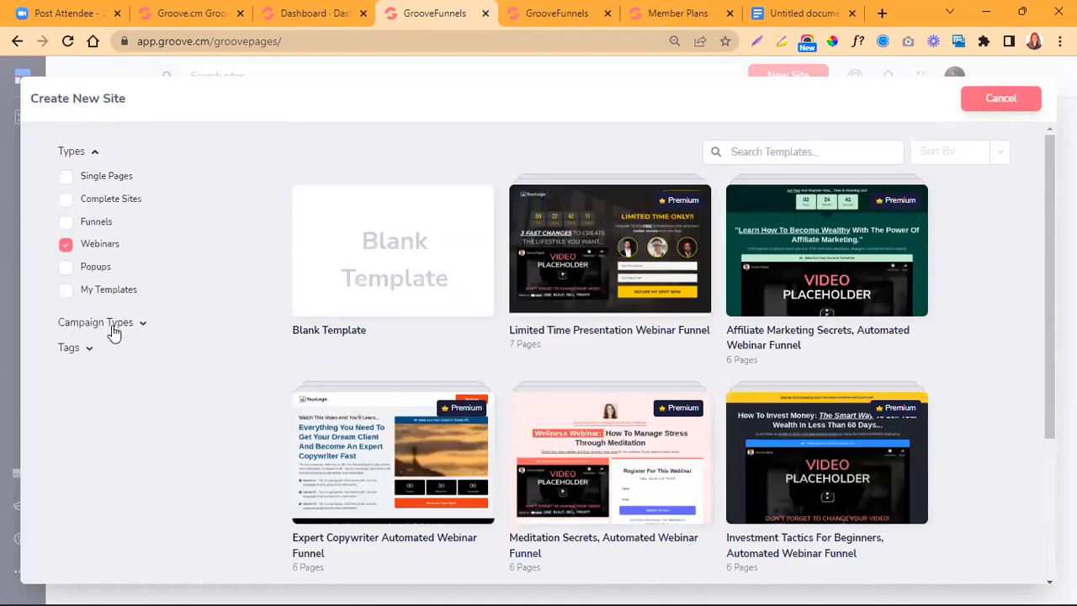
- Switch the template type filter to Popups and review the range of popup templates on offer
double_click(68, 268)
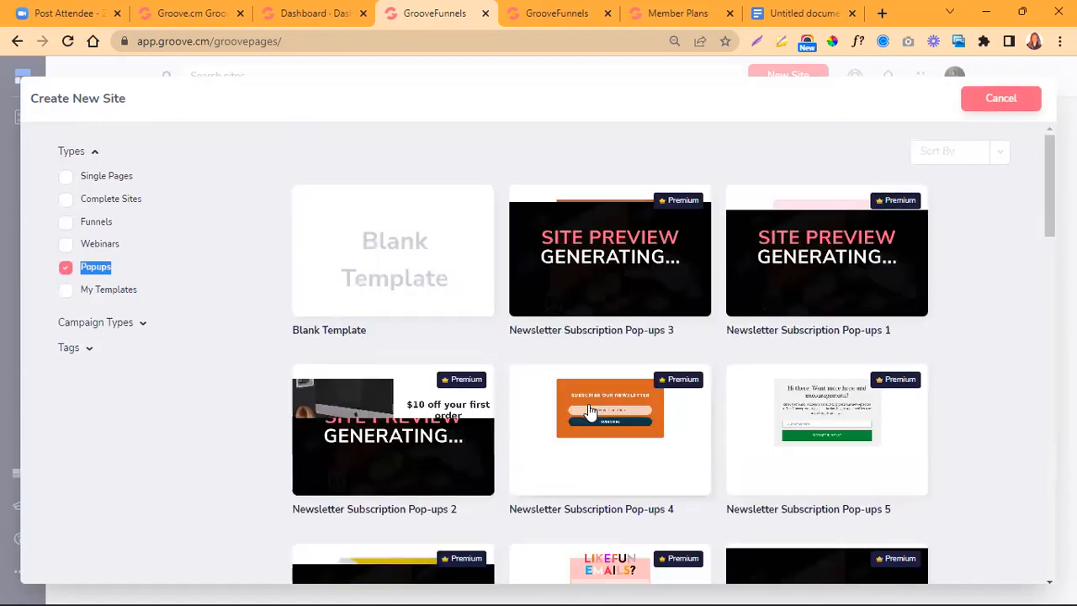
scroll(589, 410, down, 2)
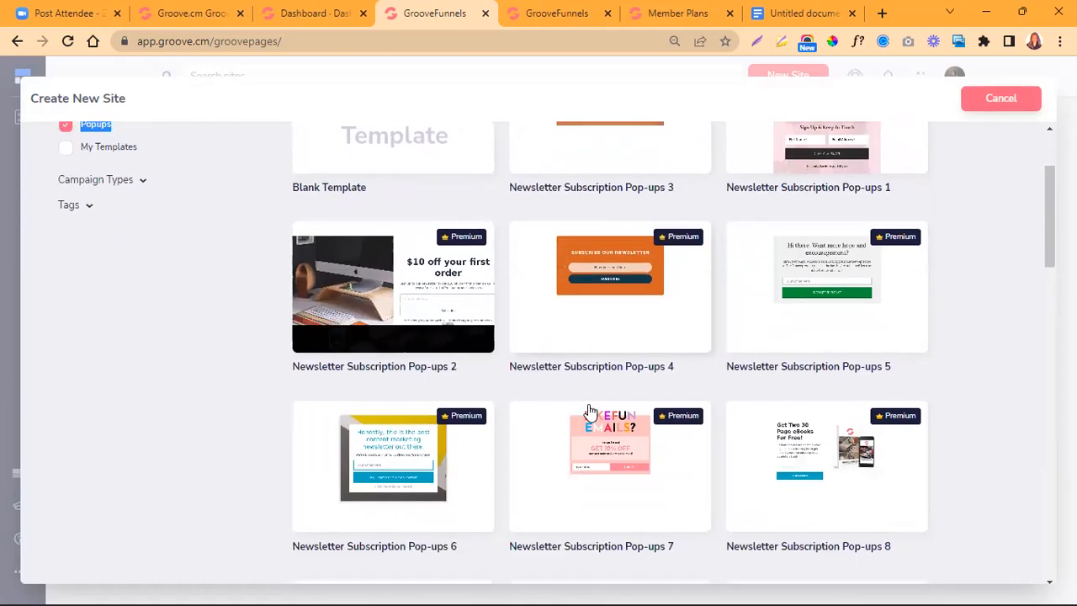
scroll(589, 410, down, 4)
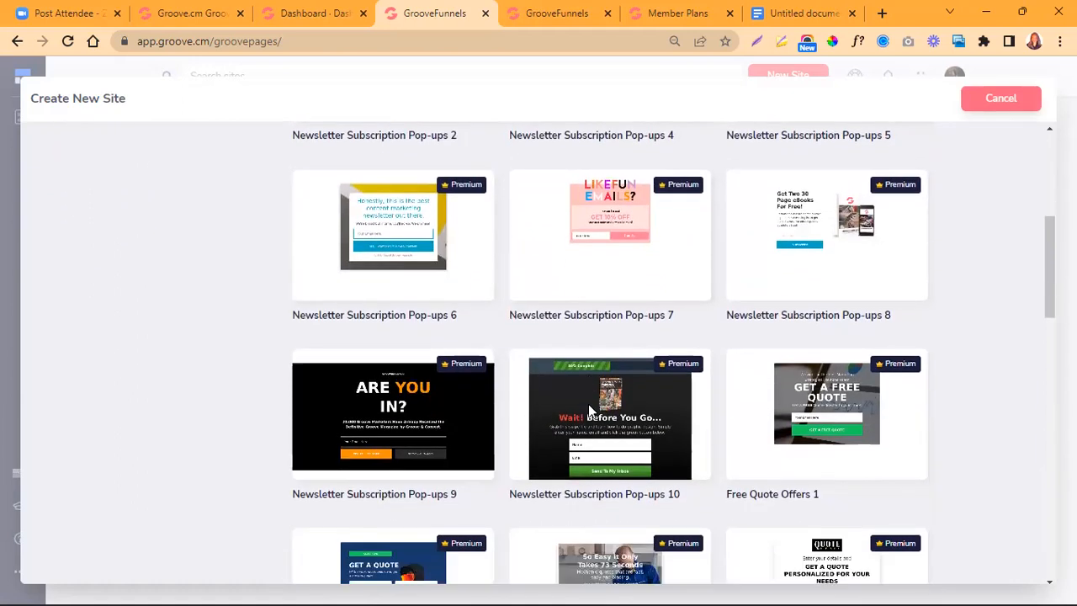
scroll(589, 410, down, 5)
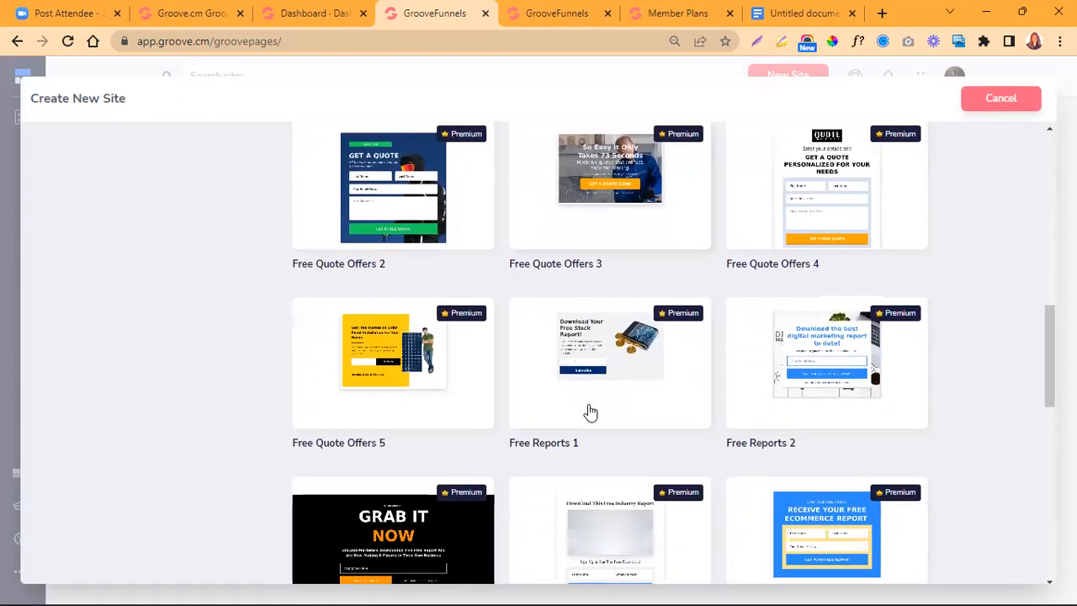
scroll(589, 410, down, 6)
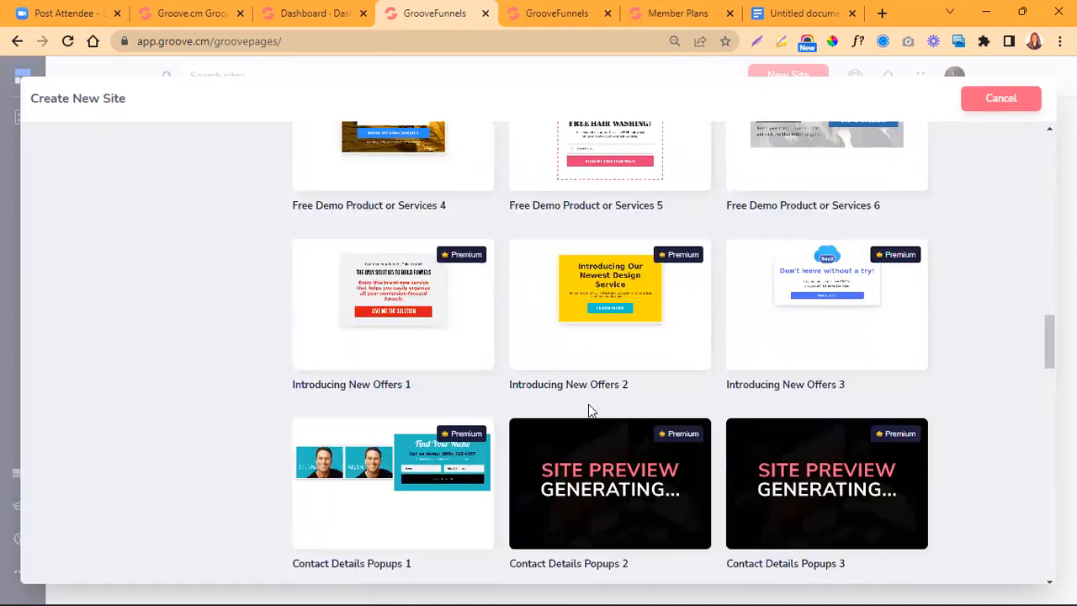
scroll(588, 403, down, 5)
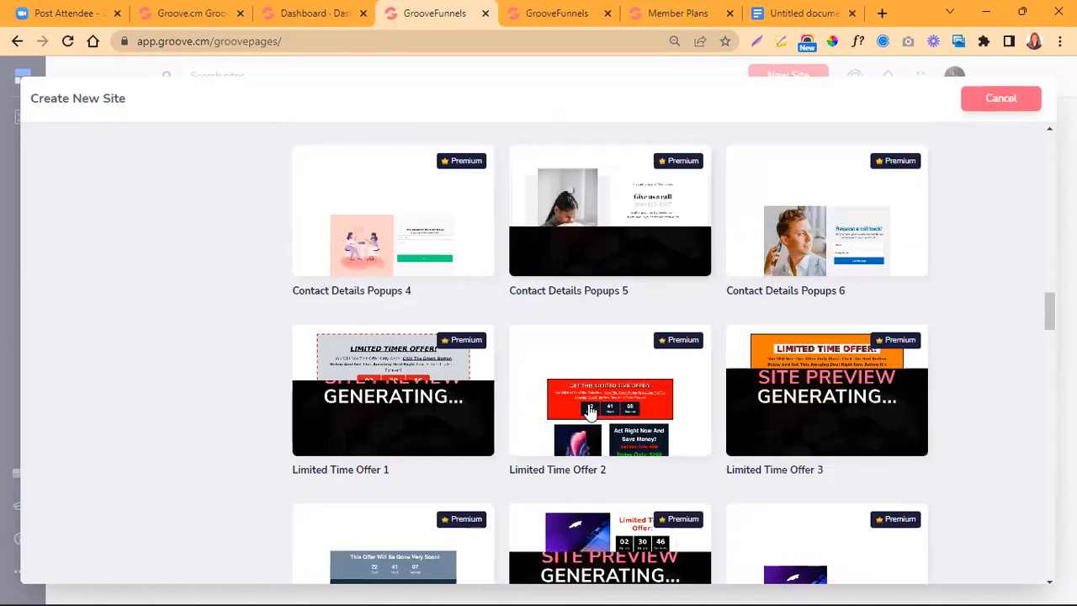
scroll(590, 410, up, 10)
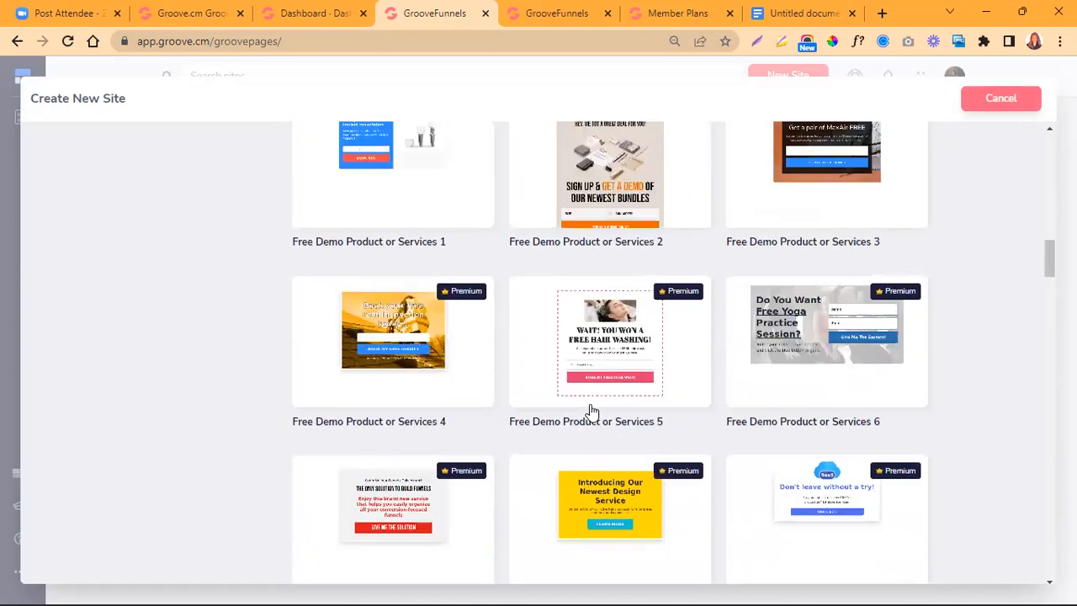
scroll(591, 411, up, 10)
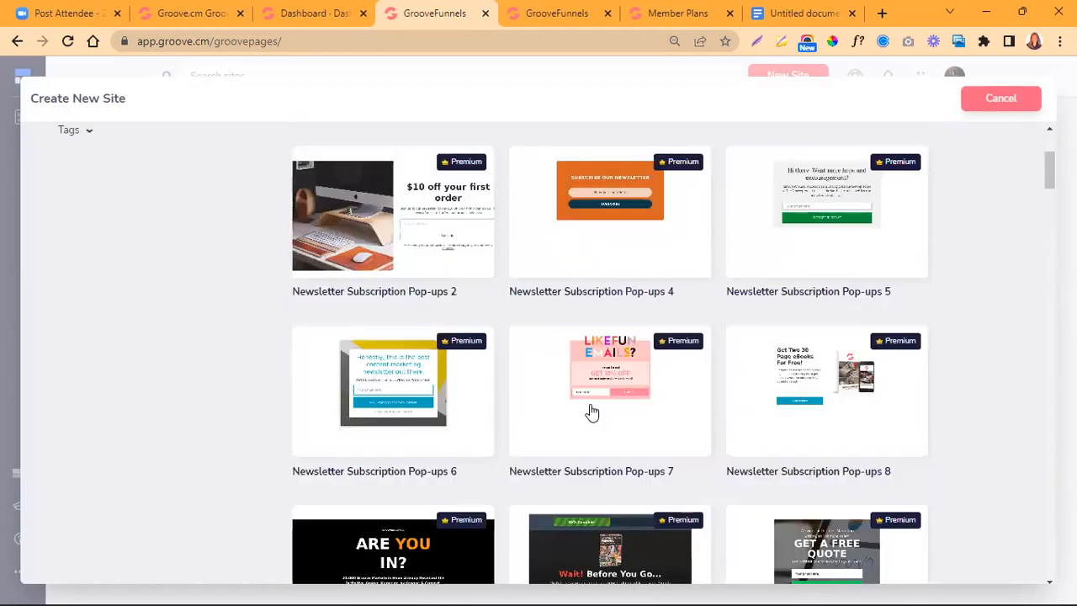
scroll(591, 411, up, 1)
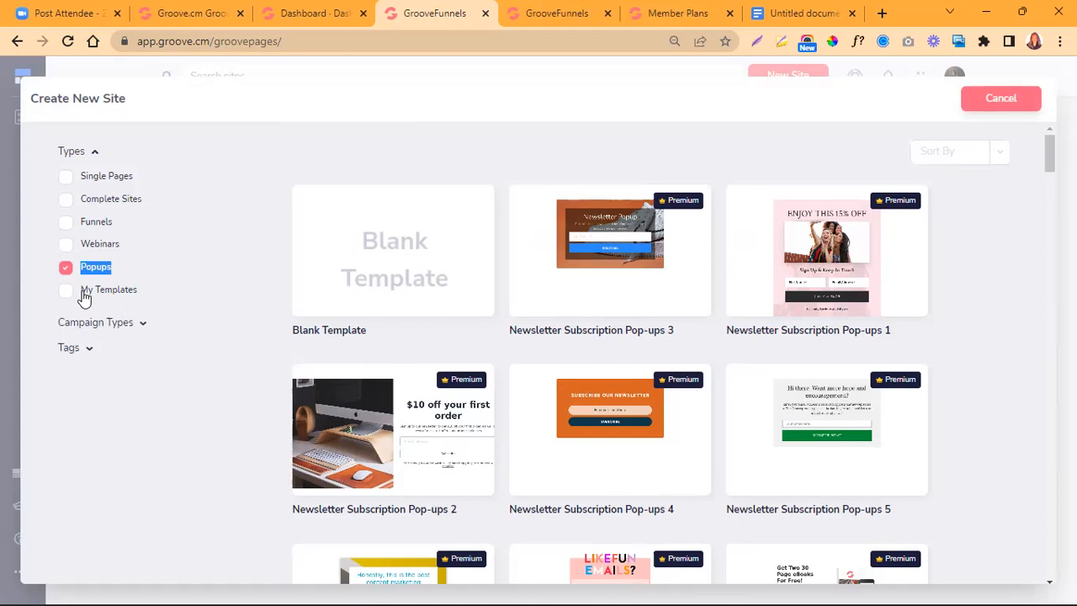
- Expand the Campaign Types filter and read through the available campaign categories
click(144, 328)
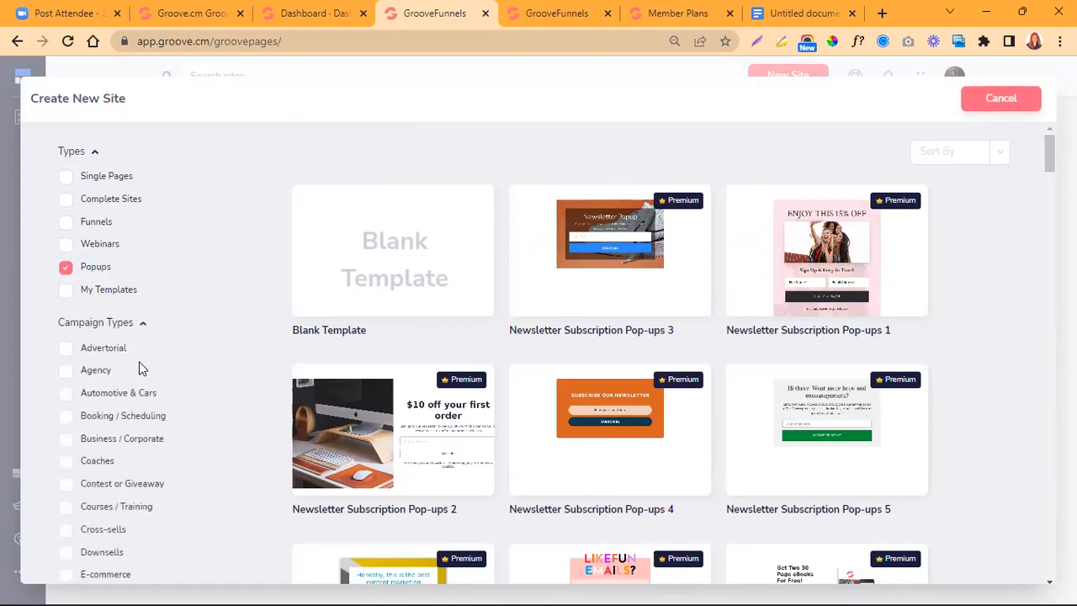
scroll(135, 409, down, 2)
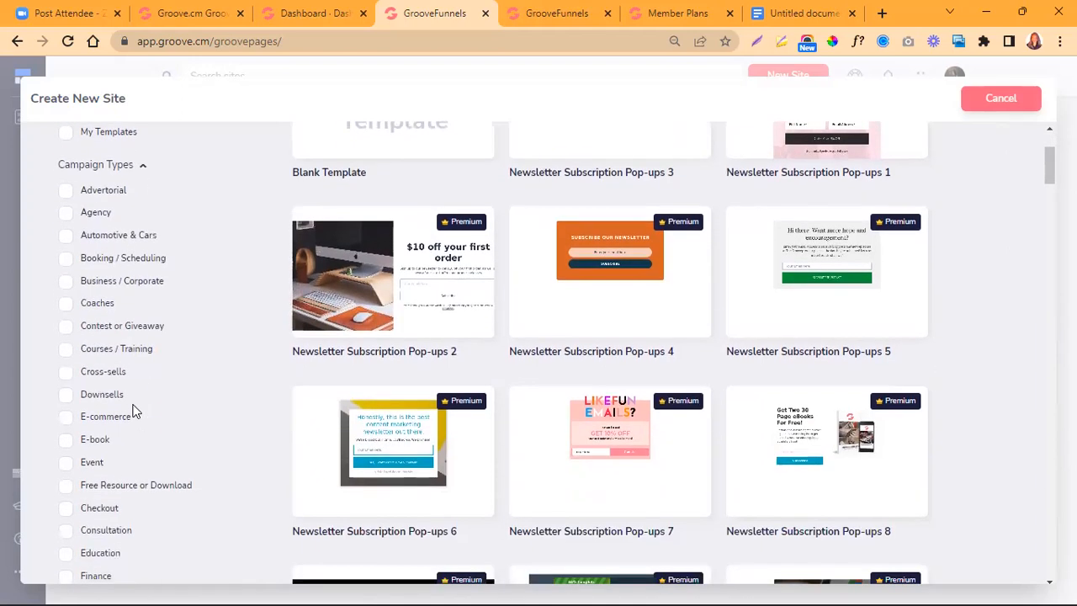
scroll(135, 410, down, 4)
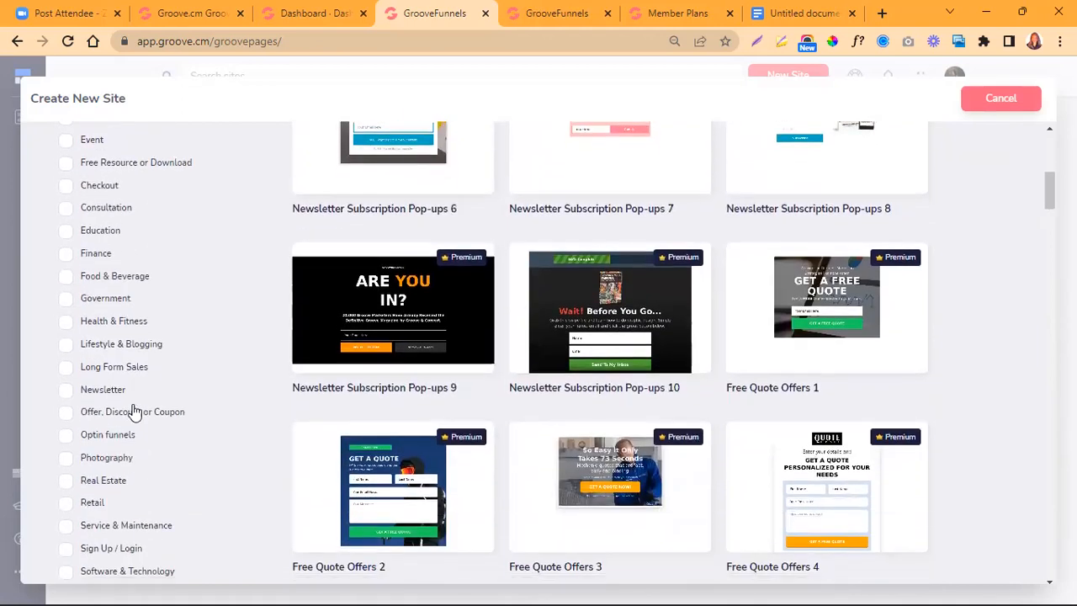
scroll(134, 409, down, 5)
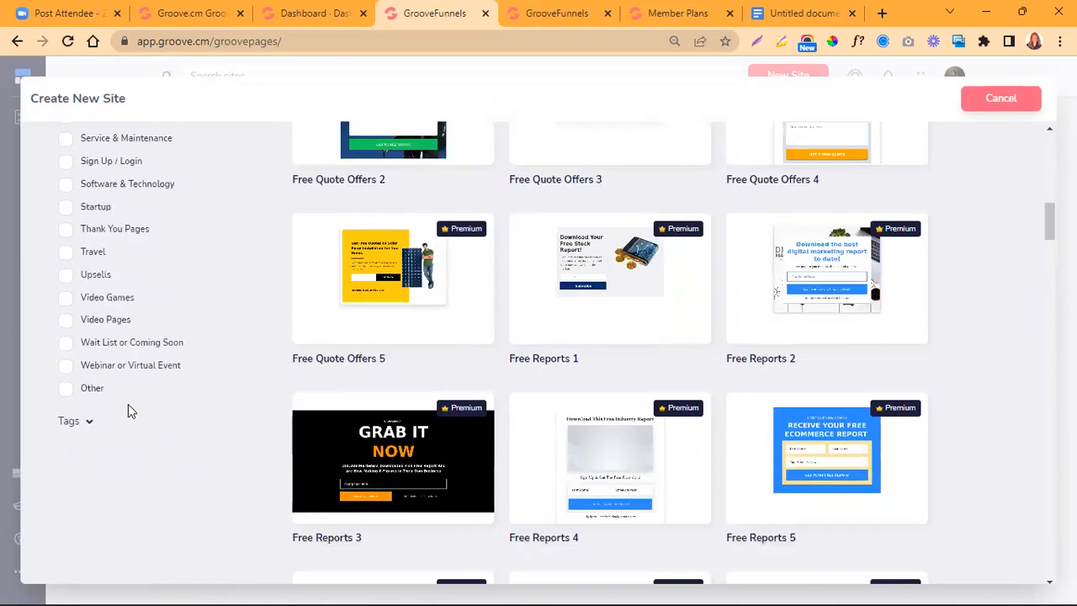
- Expand the Tags filter and examine the tags available for narrowing down templates
click(88, 426)
scroll(155, 411, down, 1)
scroll(155, 411, down, 2)
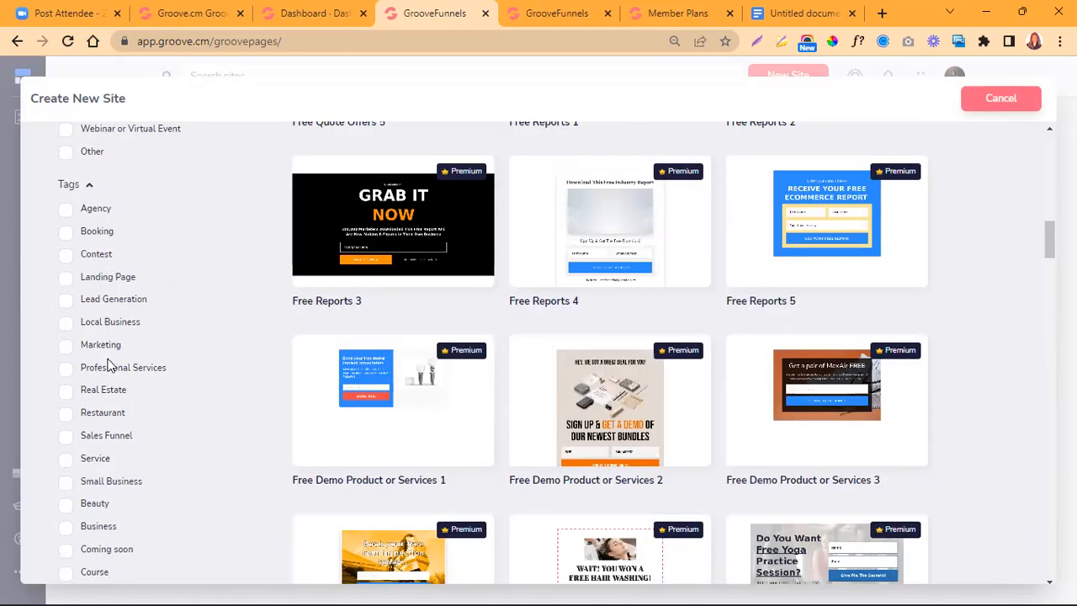
scroll(114, 431, down, 1)
scroll(112, 428, down, 6)
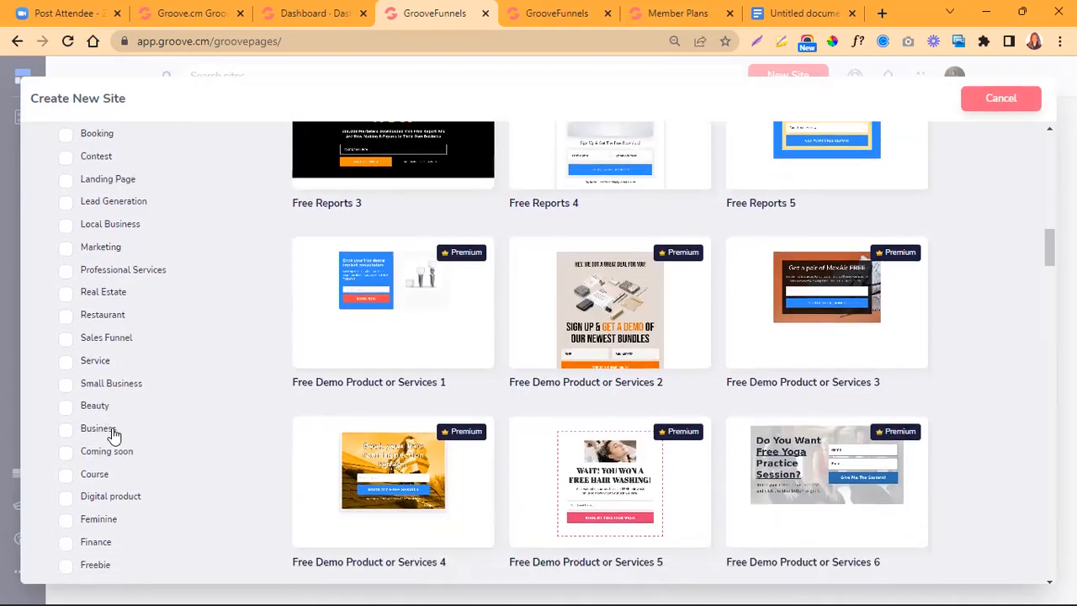
scroll(117, 407, up, 12)
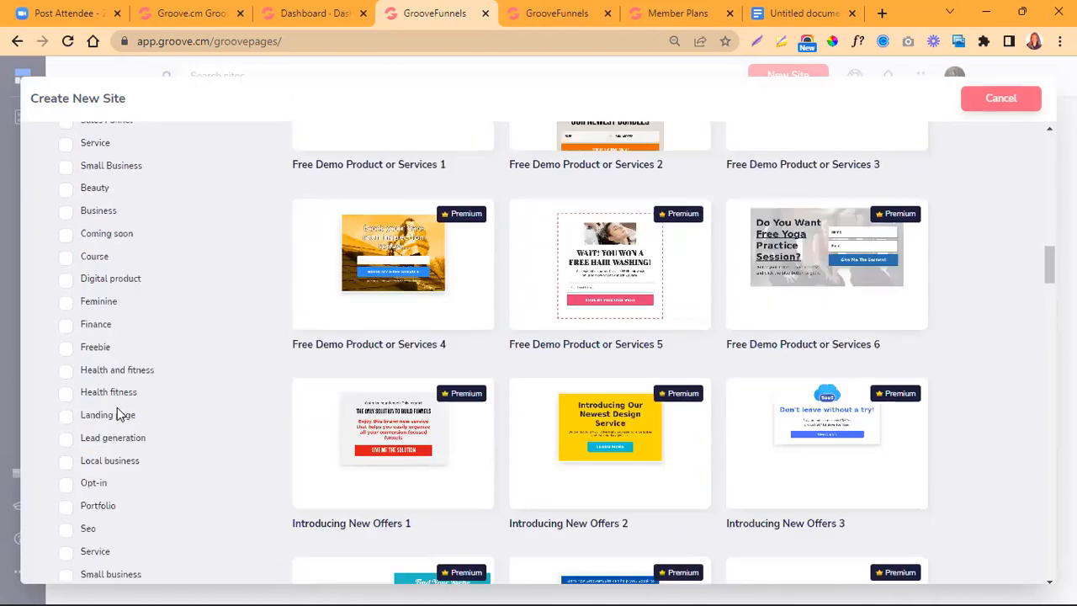
scroll(117, 407, up, 9)
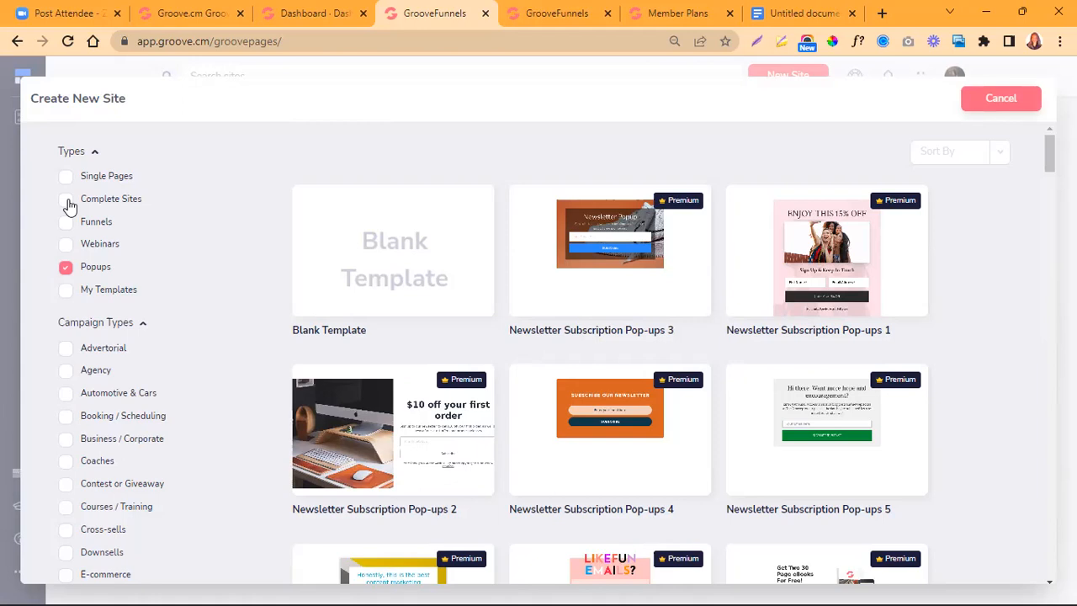
- Import the full GrooveCoach Template from the Complete Sites templates as a new site named CoachBoss
click(66, 199)
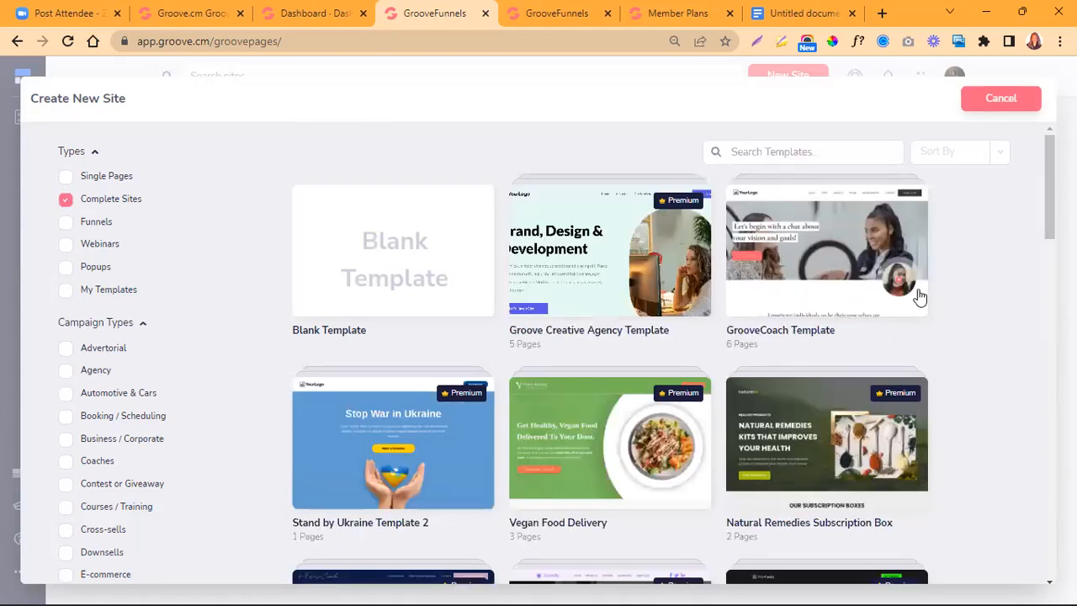
click(820, 255)
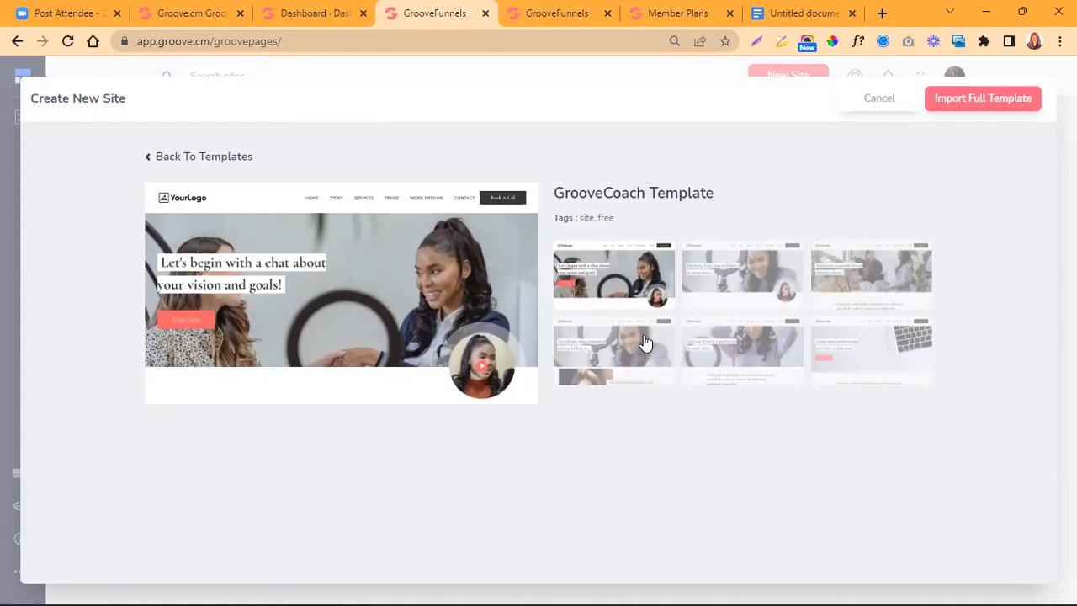
click(979, 99)
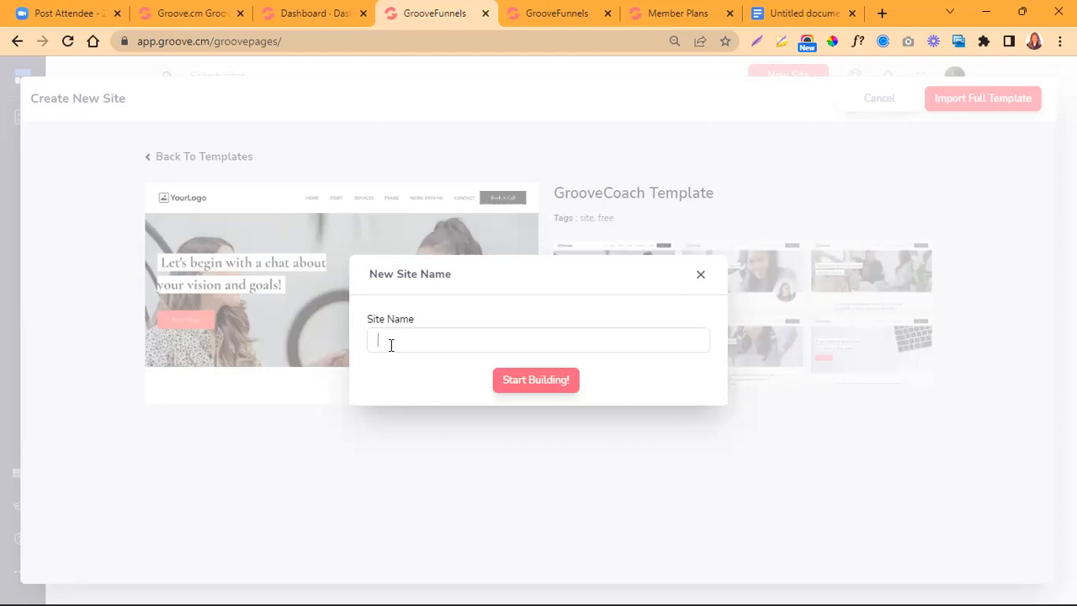
text(CoachBoss)
click(536, 382)
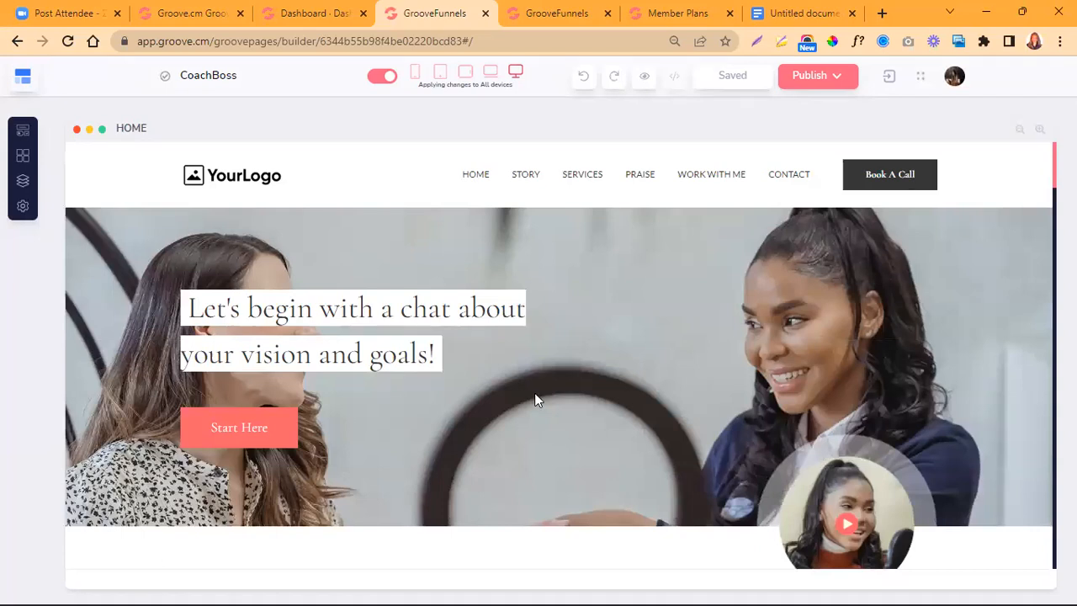
- Review the imported HOME page of the CoachBoss site from the hero section down to the footer
scroll(531, 420, down, 1)
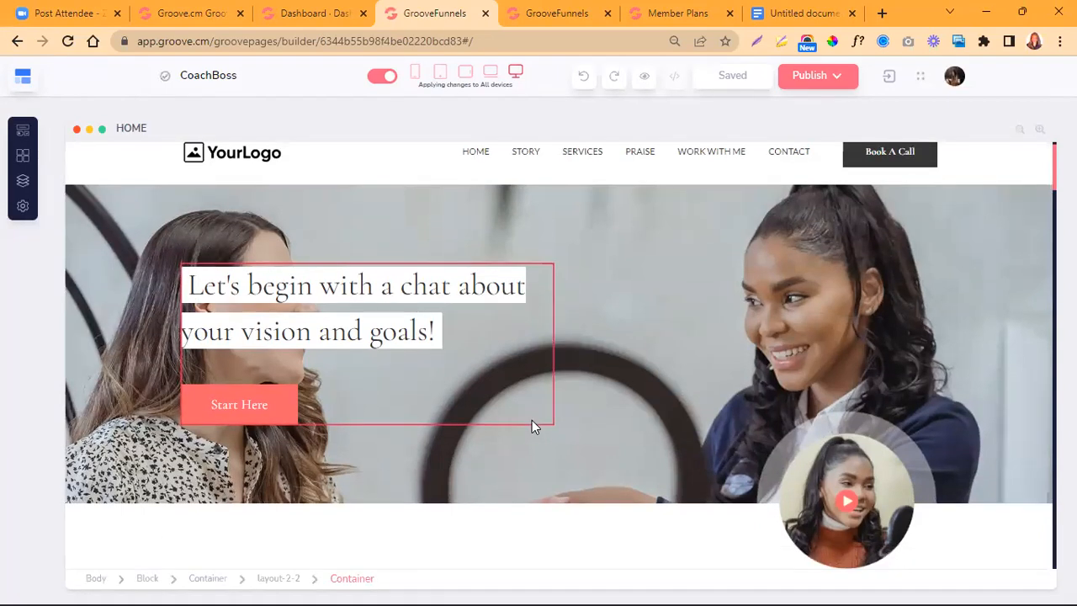
scroll(531, 420, down, 4)
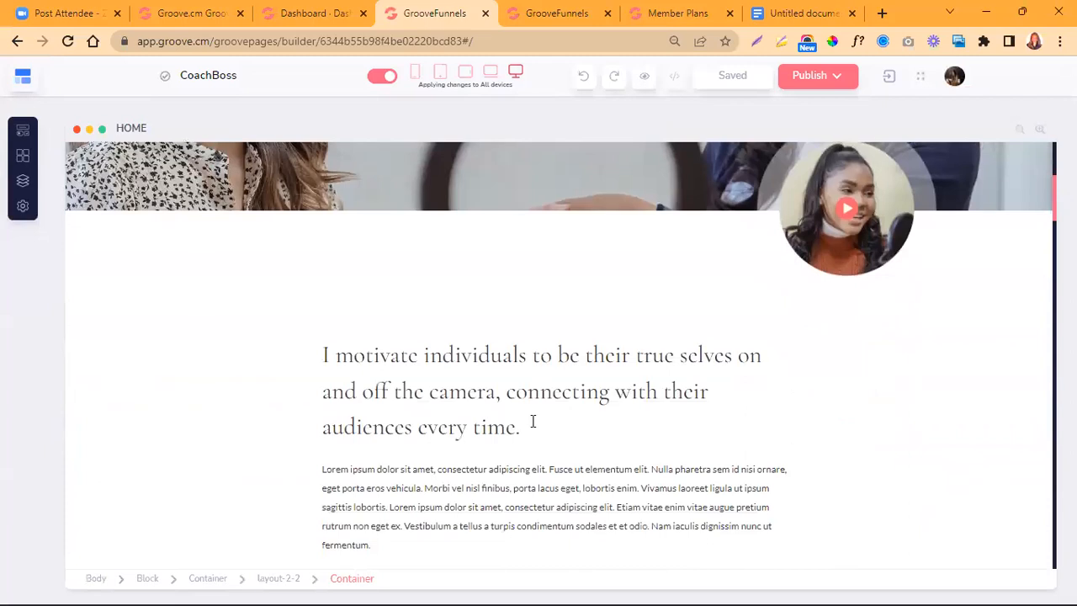
scroll(531, 420, down, 1)
scroll(532, 421, down, 5)
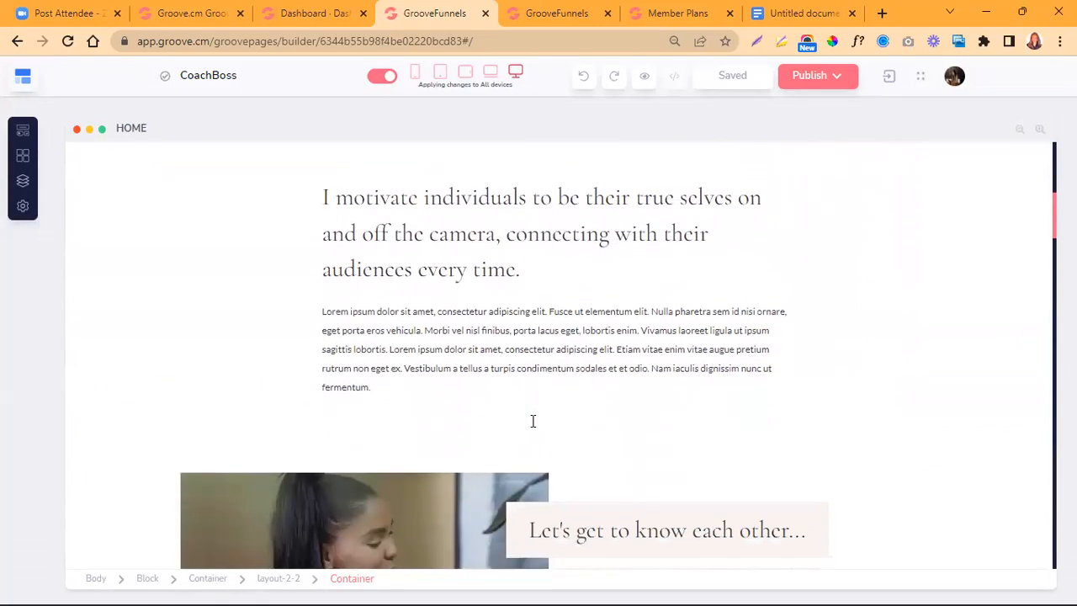
scroll(531, 420, down, 6)
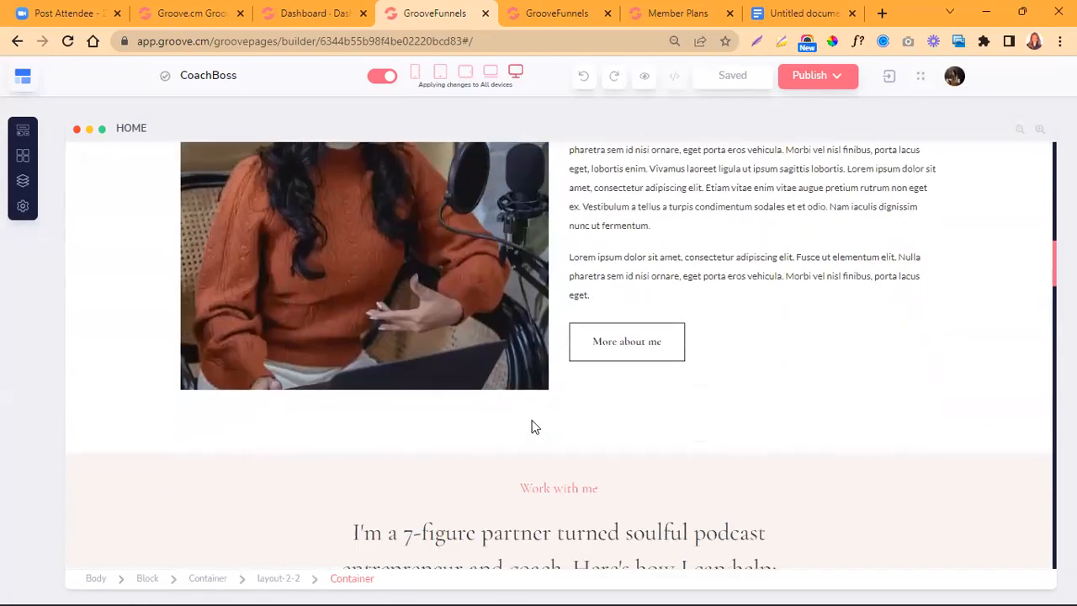
scroll(532, 424, down, 6)
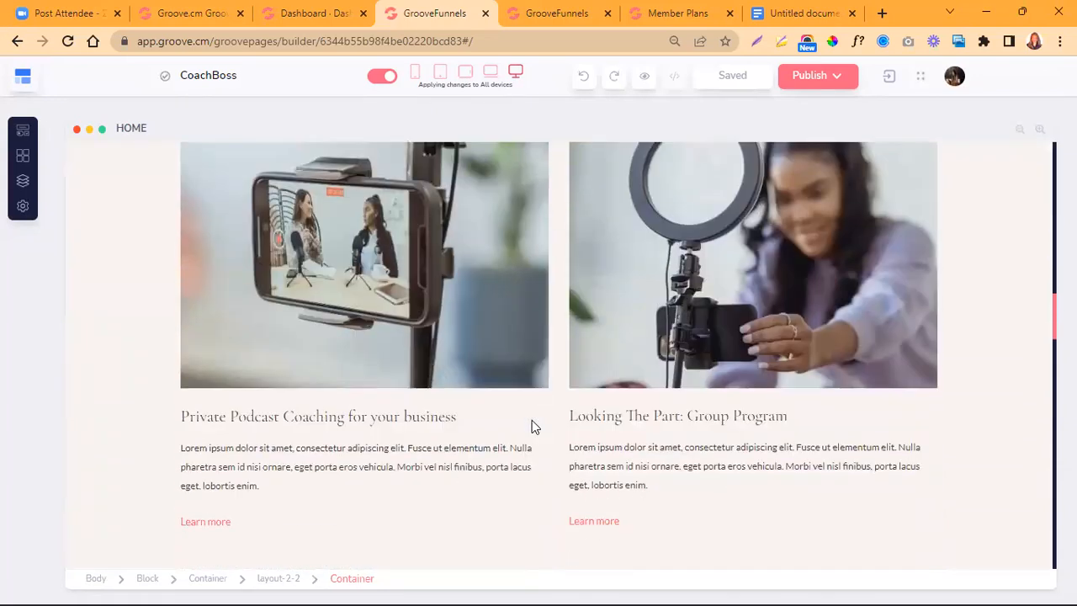
scroll(531, 424, down, 10)
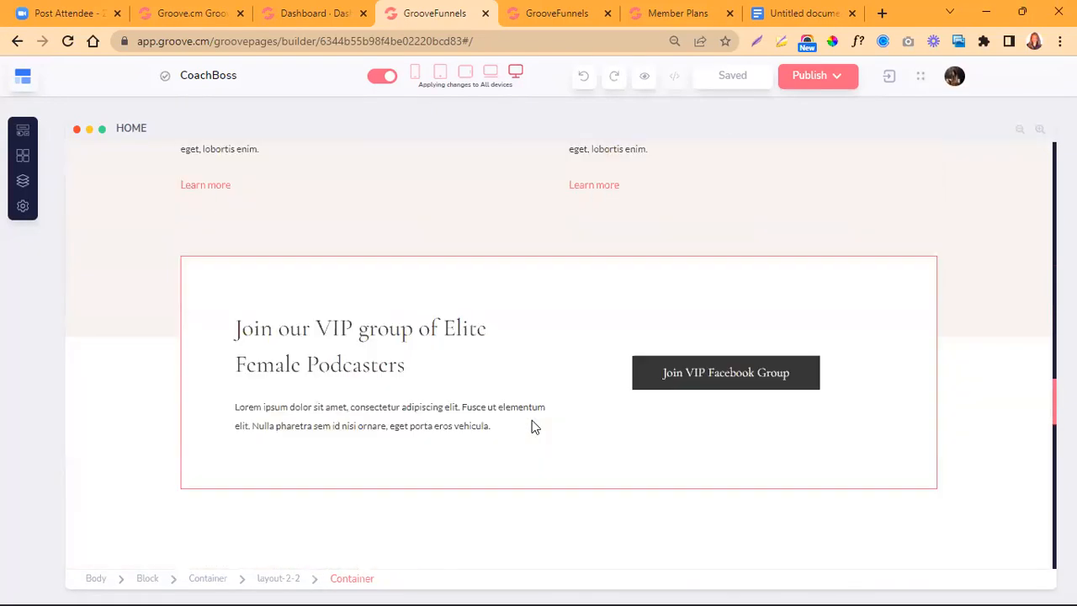
scroll(531, 425, down, 10)
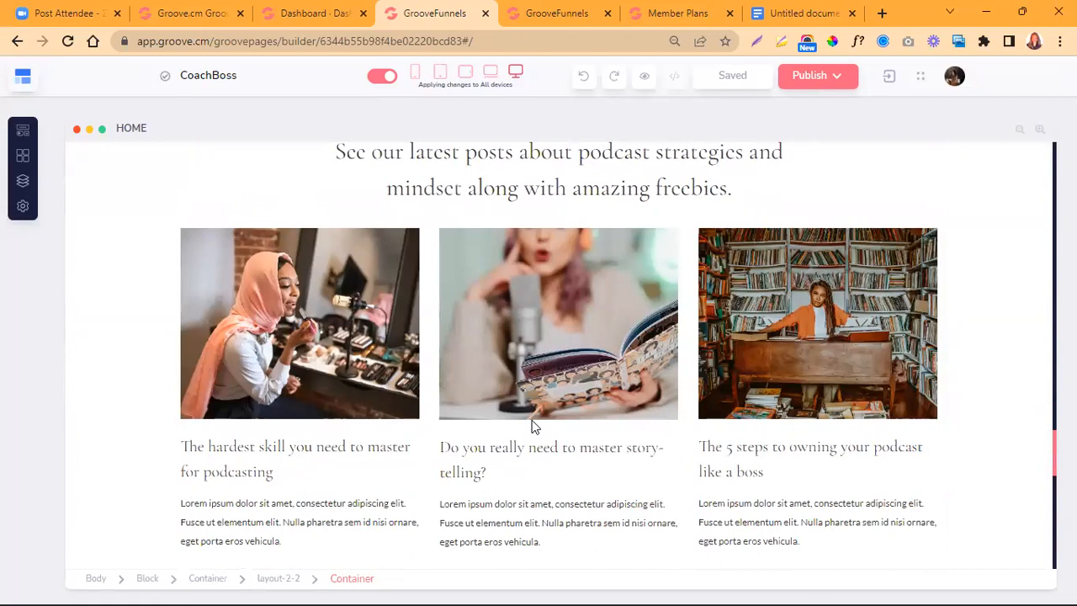
scroll(531, 426, down, 1)
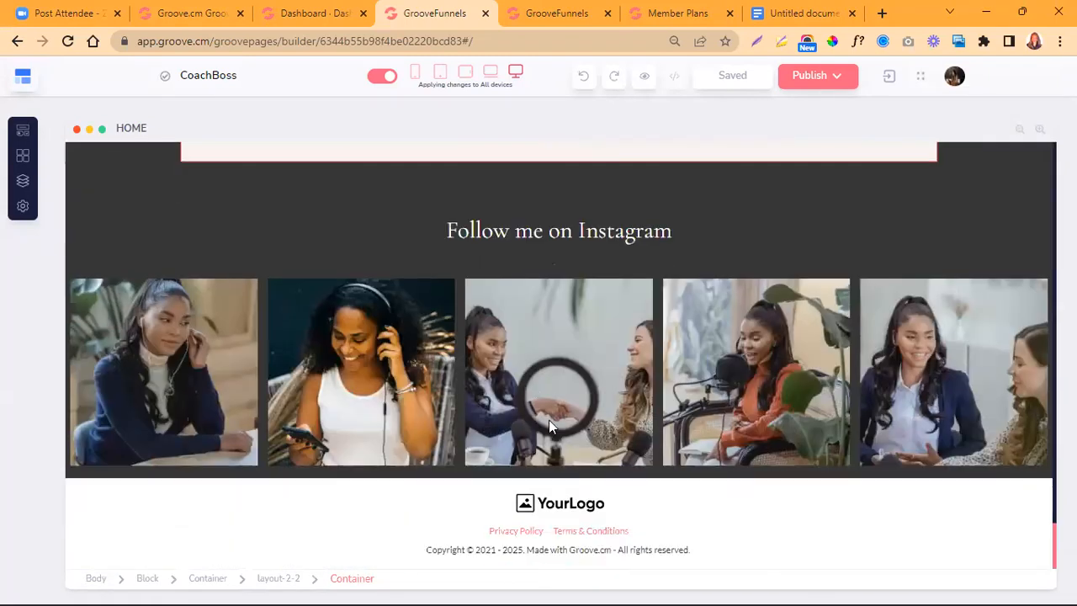
- Return to the top of the HOME page and view the website pages listed in the site's assets
scroll(760, 371, up, 10)
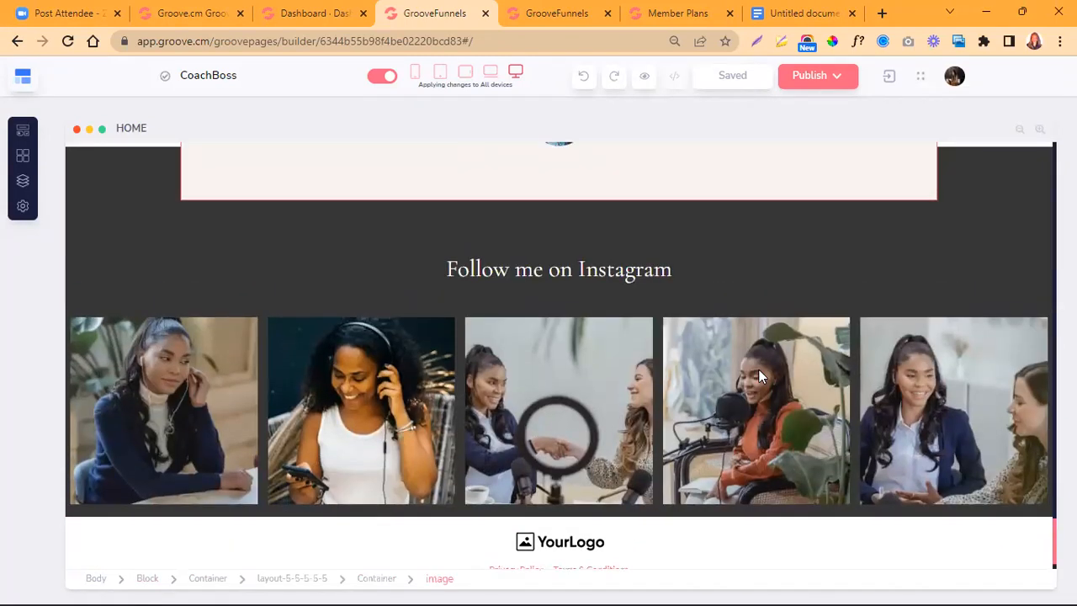
scroll(759, 376, up, 5)
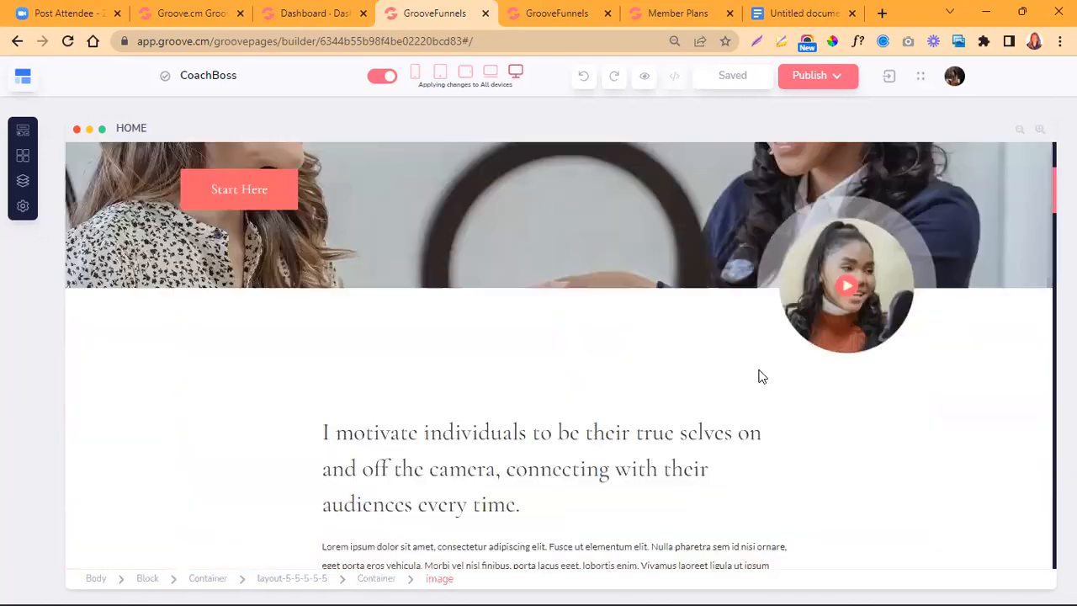
scroll(752, 377, up, 3)
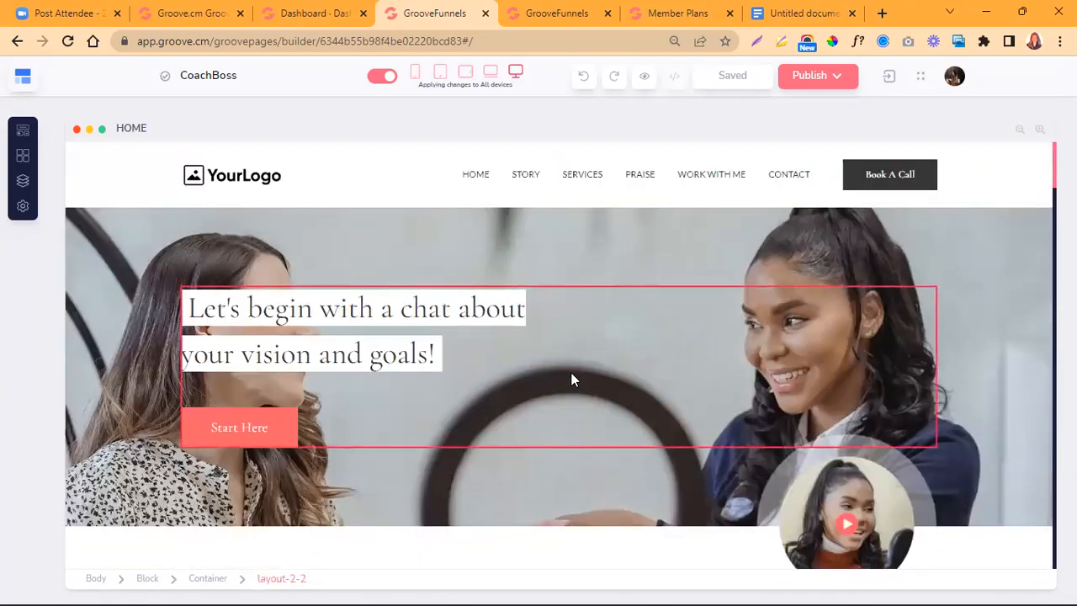
click(464, 175)
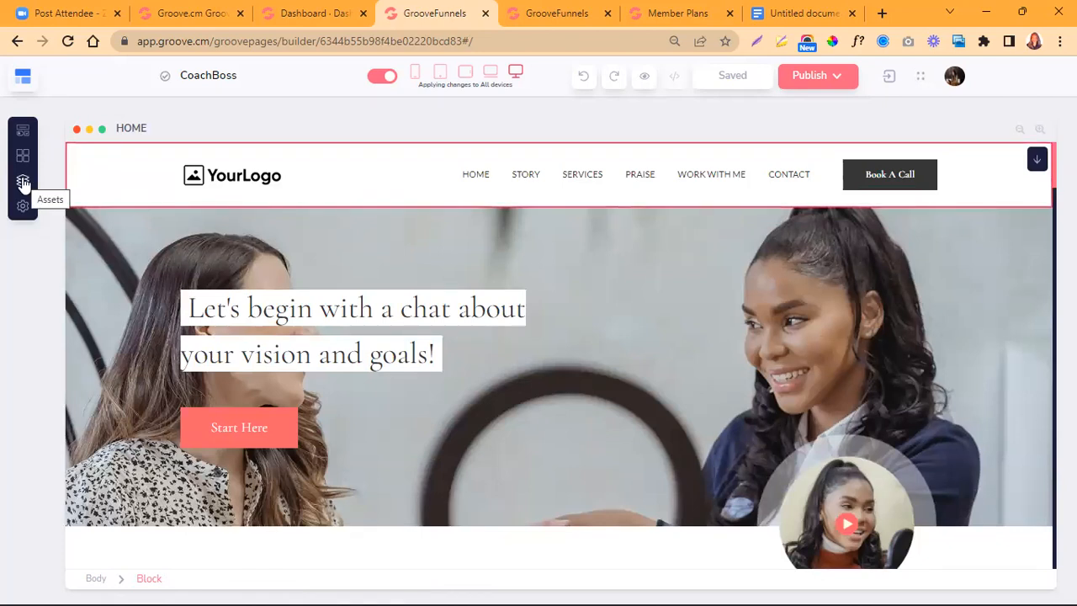
click(22, 183)
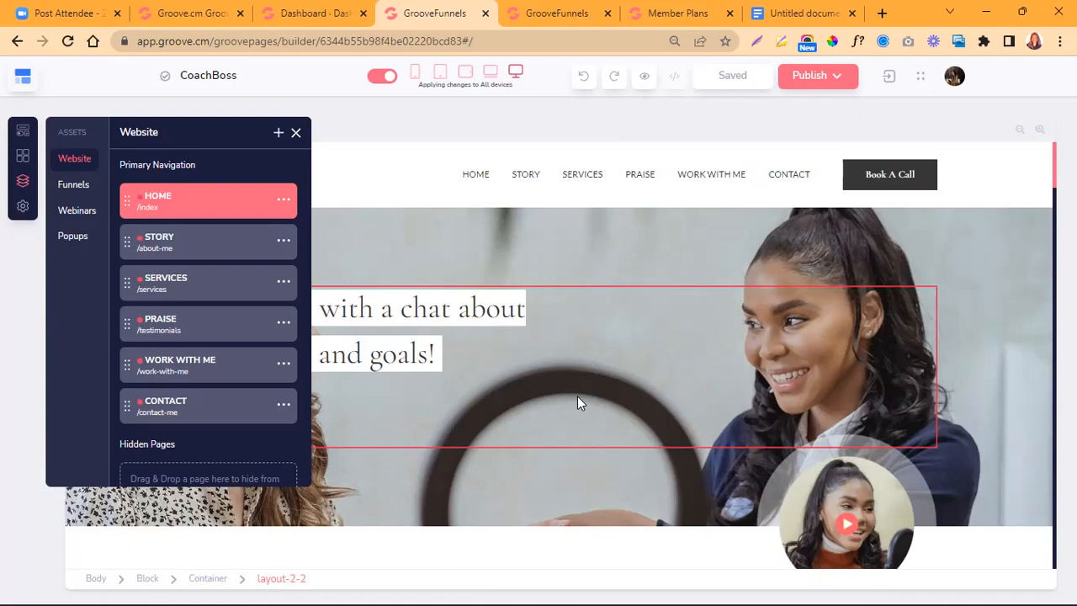
- Change "Let's" to "Let us" at the start of the hero headline
click(481, 311)
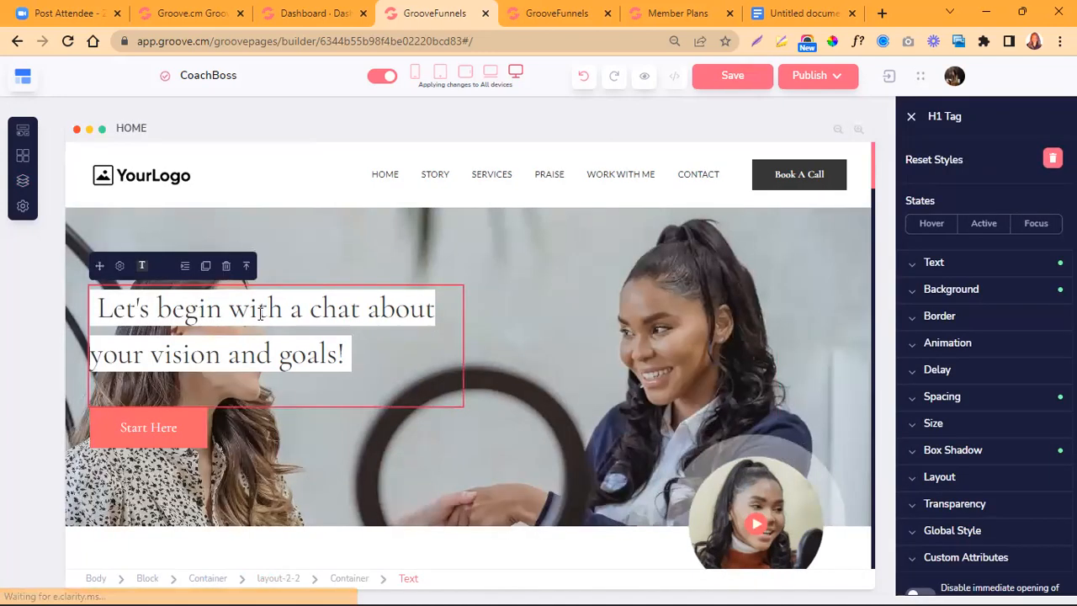
click(102, 306)
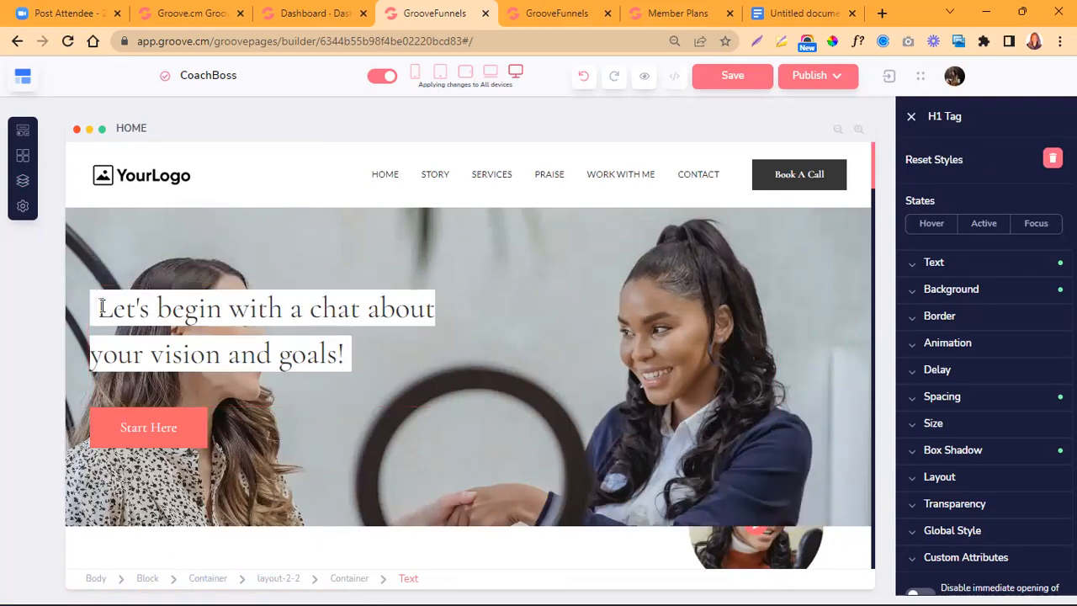
click(129, 308)
click(141, 304)
key(BackSpace)
text(u)
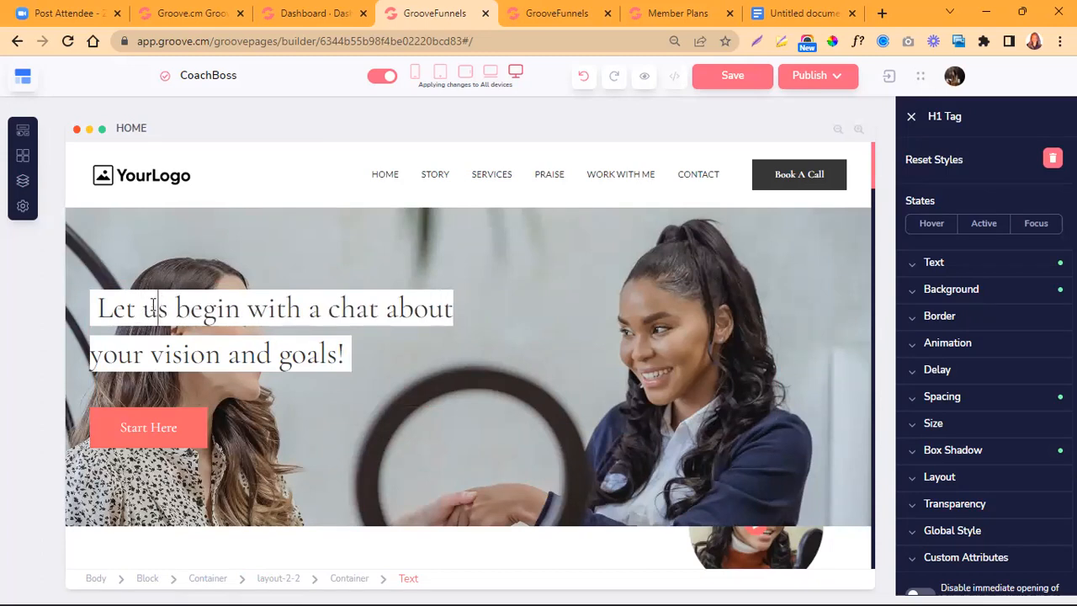
- Restore the original wording "Let's" at the start of the hero headline
key(BackSpace)
key(BackSpace)
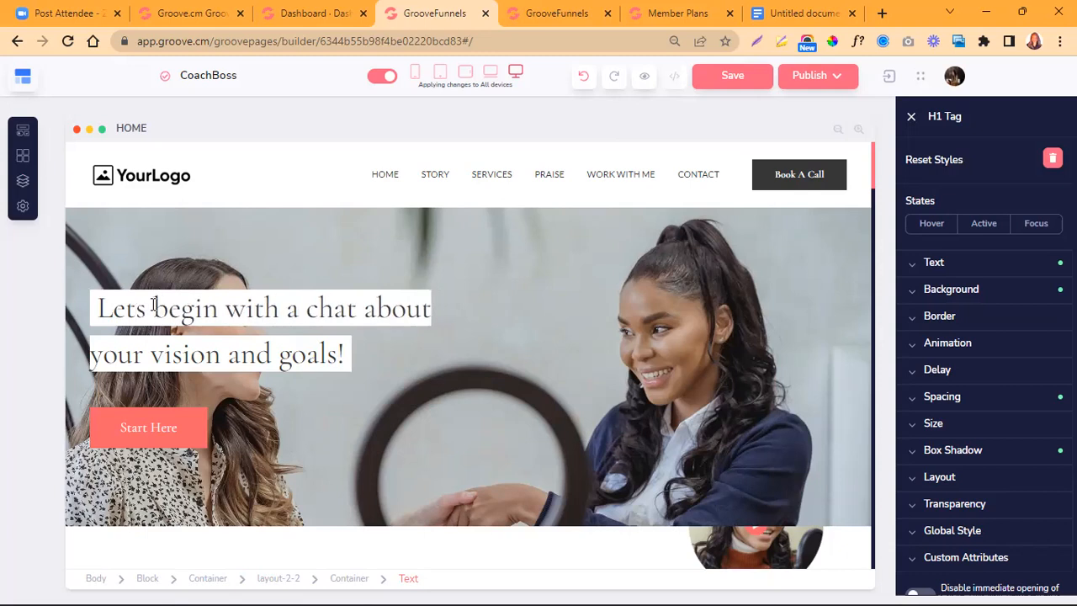
text(')
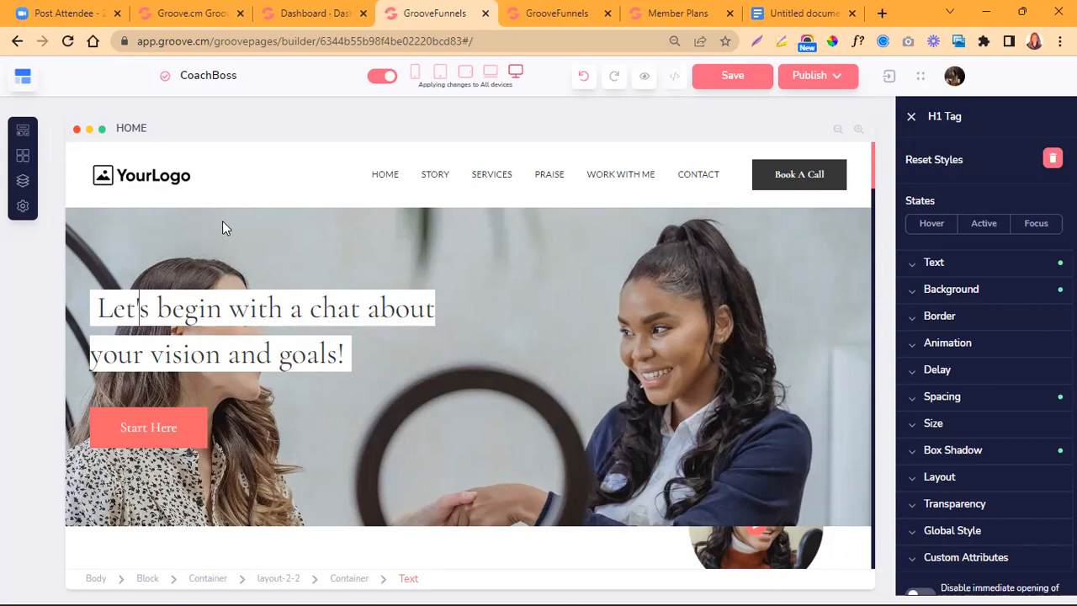
- Open the header logo's image configuration, examine its Link To options, and close it without changes
click(145, 183)
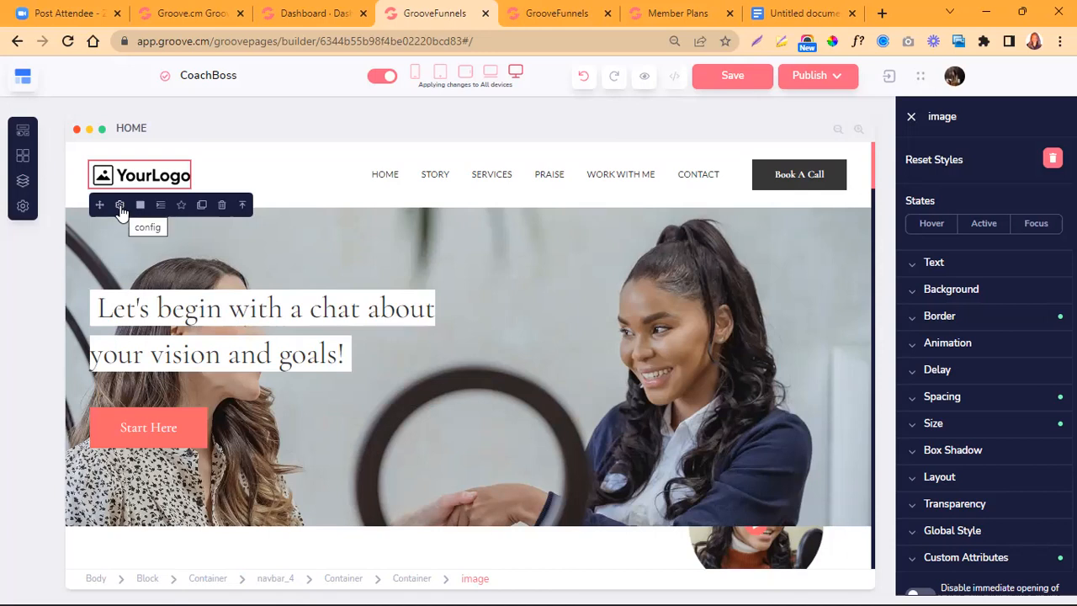
click(120, 206)
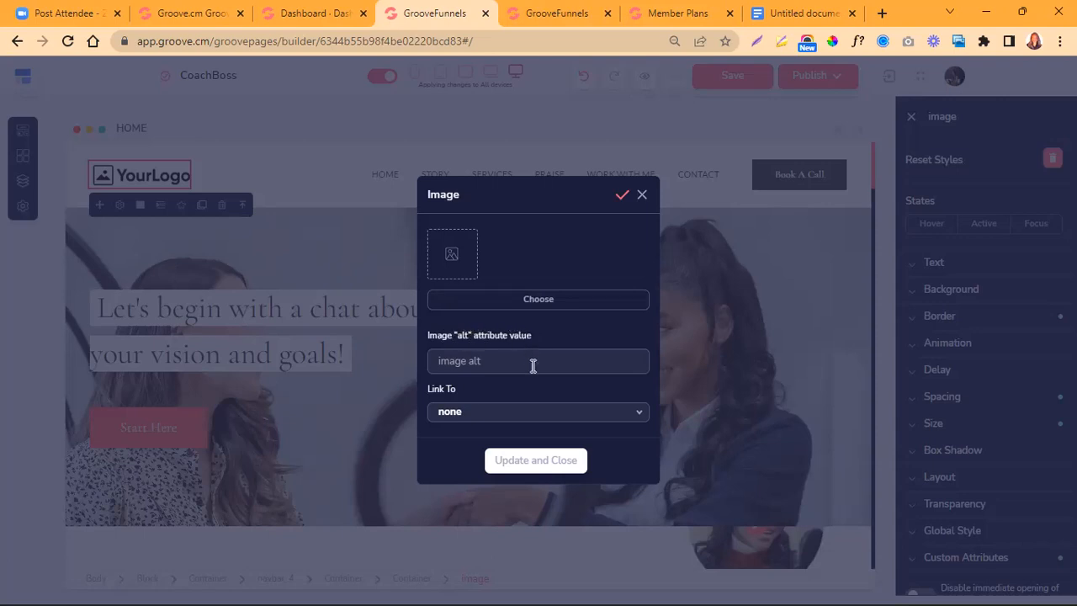
click(638, 417)
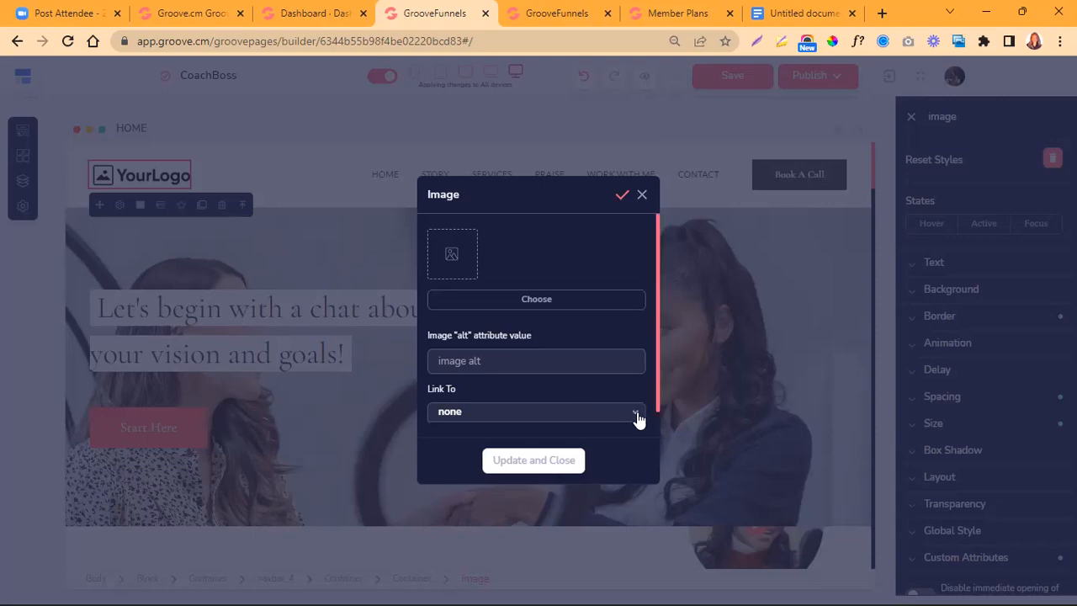
scroll(469, 468, down, 1)
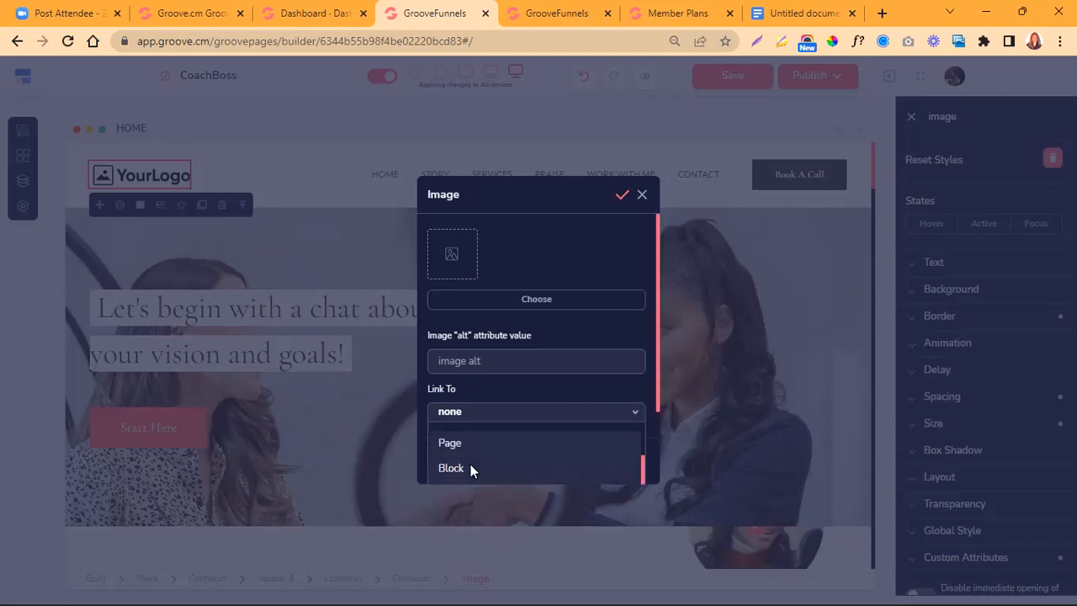
scroll(470, 461, up, 1)
scroll(470, 461, down, 1)
scroll(470, 458, down, 3)
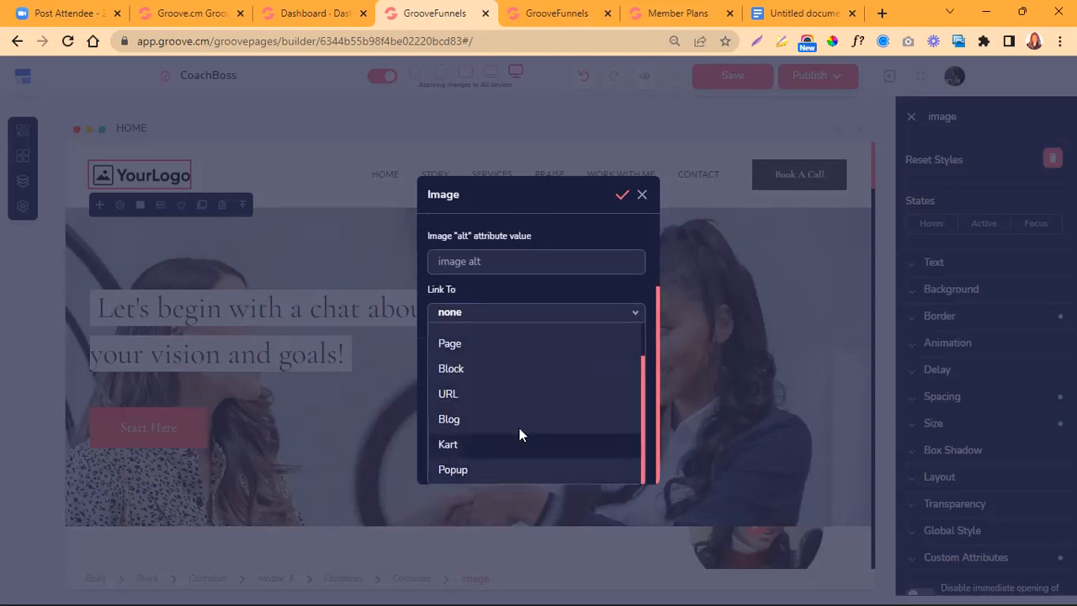
click(639, 310)
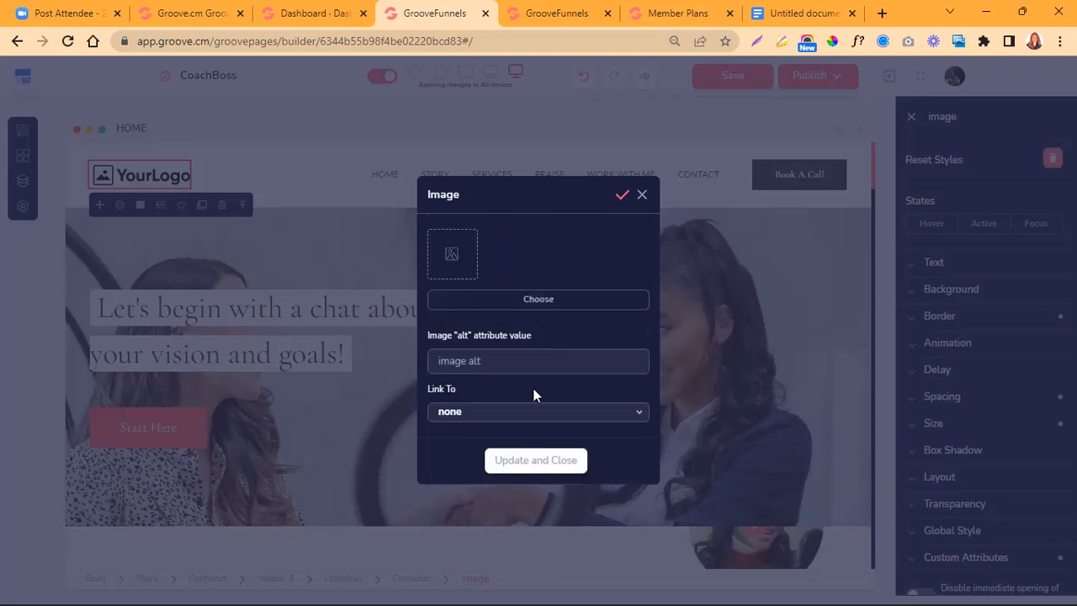
click(642, 197)
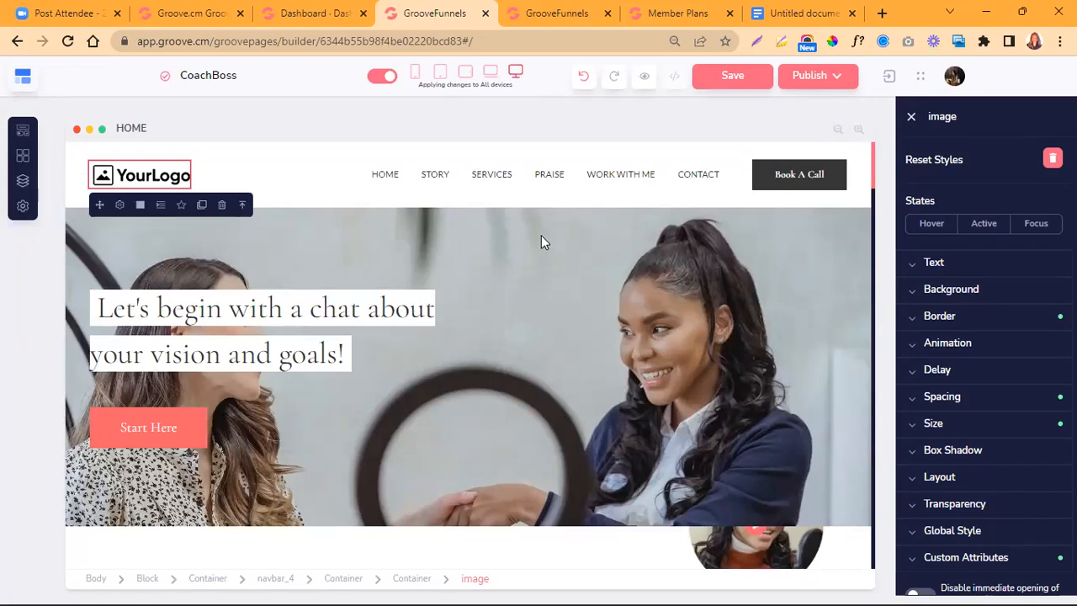
- Examine the hero block's background settings, going through the pattern, video and image options
click(465, 242)
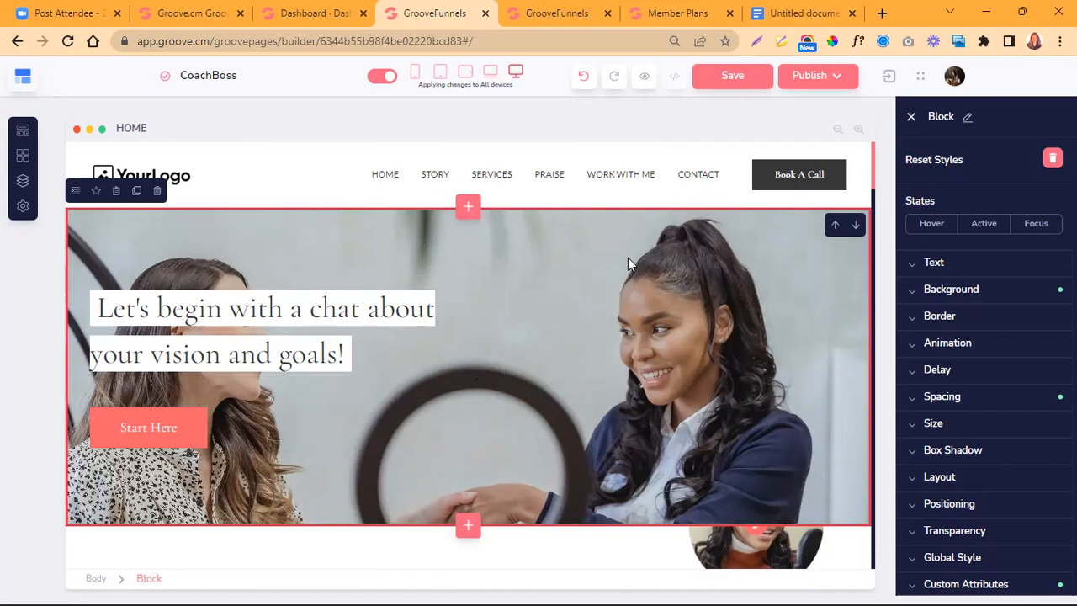
click(1009, 293)
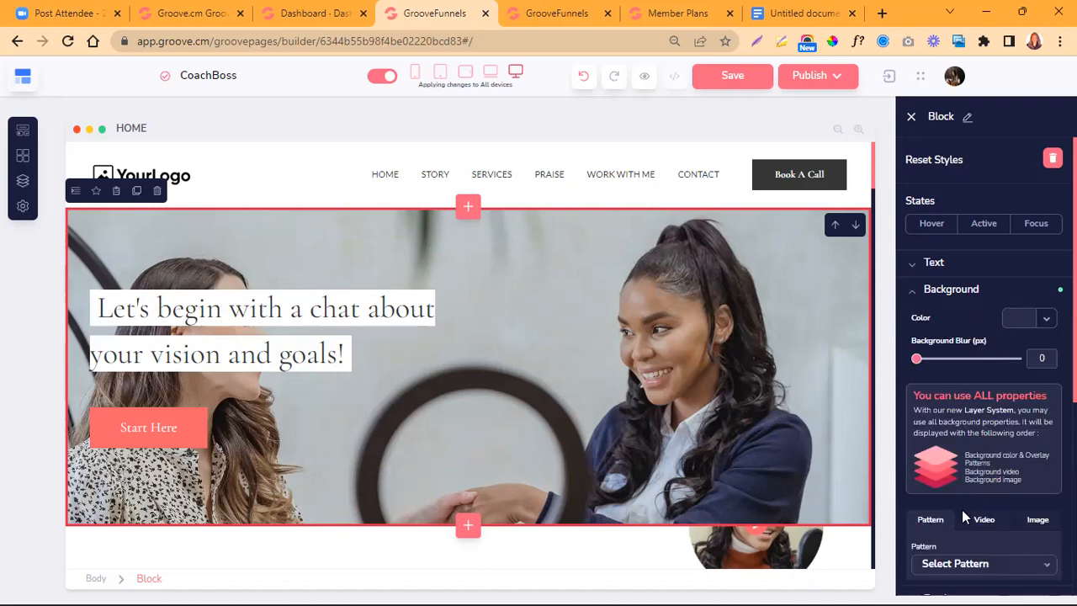
scroll(923, 323, down, 2)
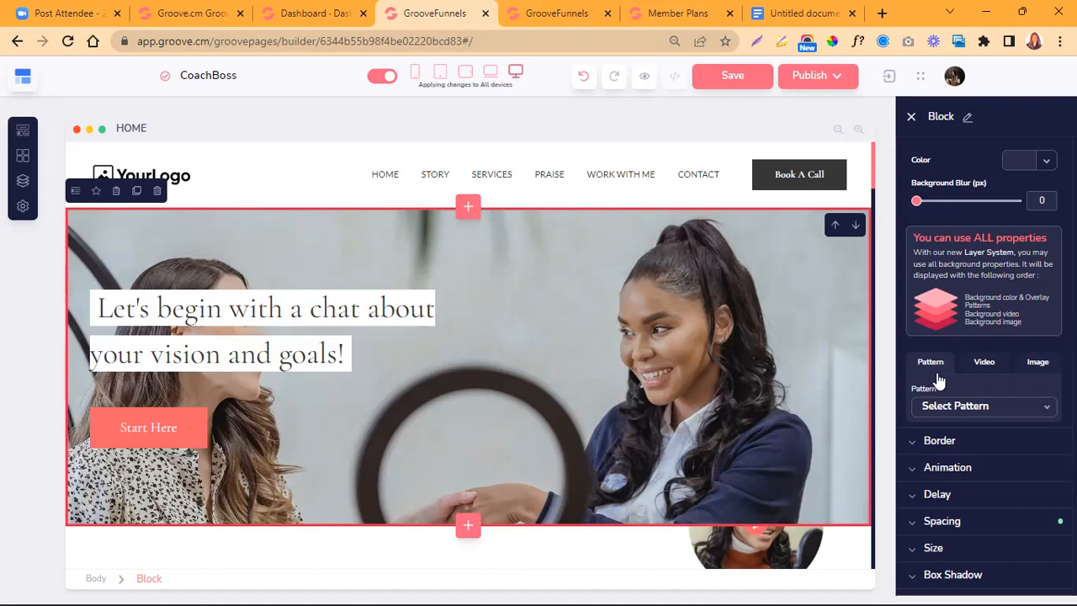
click(985, 368)
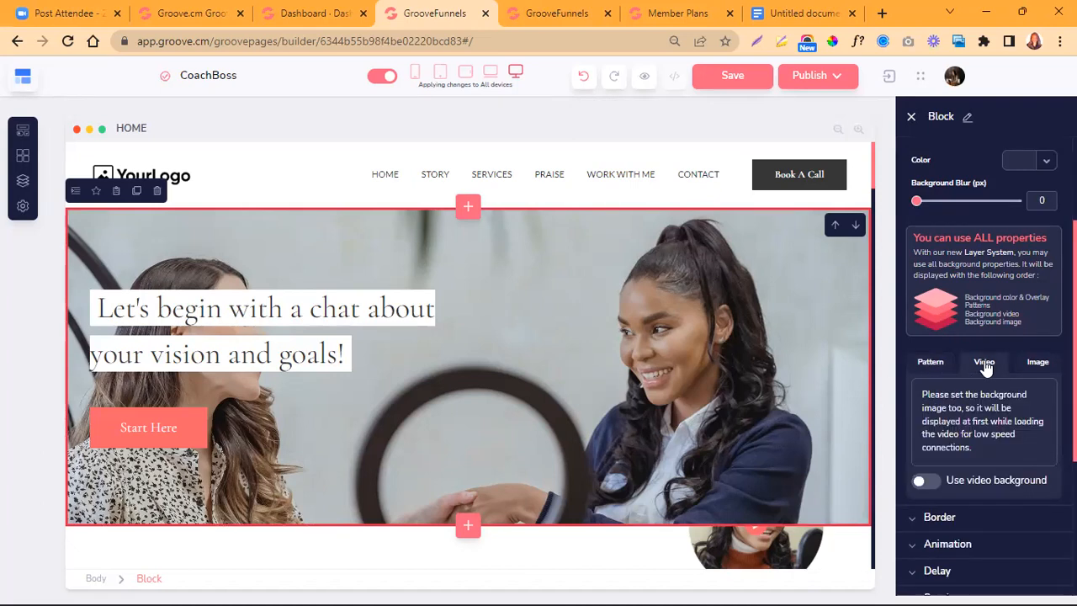
click(1040, 368)
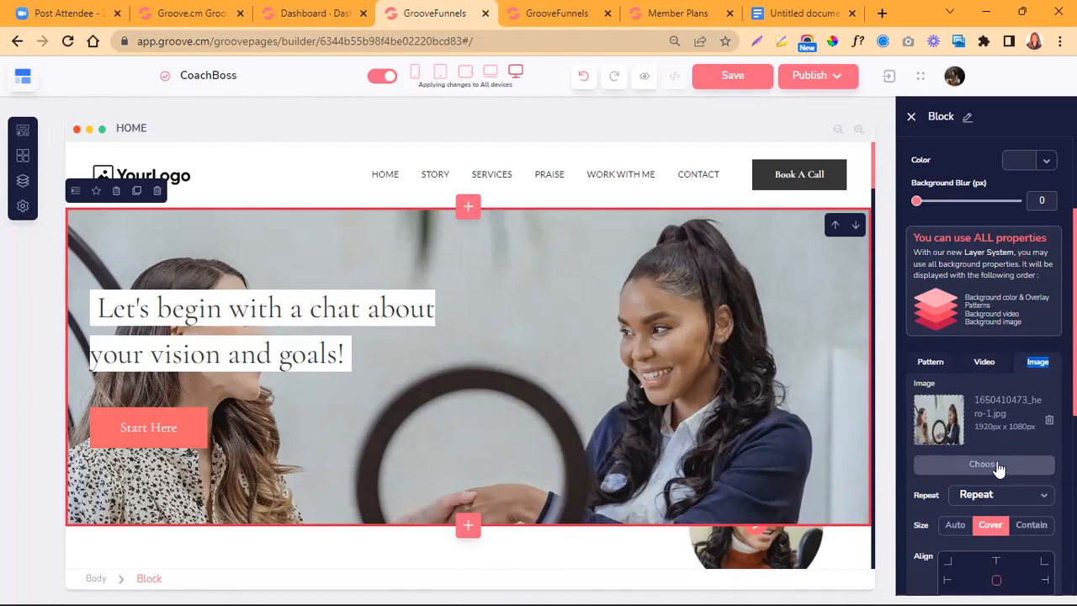
- Look through all sections of the HOME page down to the footer and return to the hero section
scroll(709, 409, down, 4)
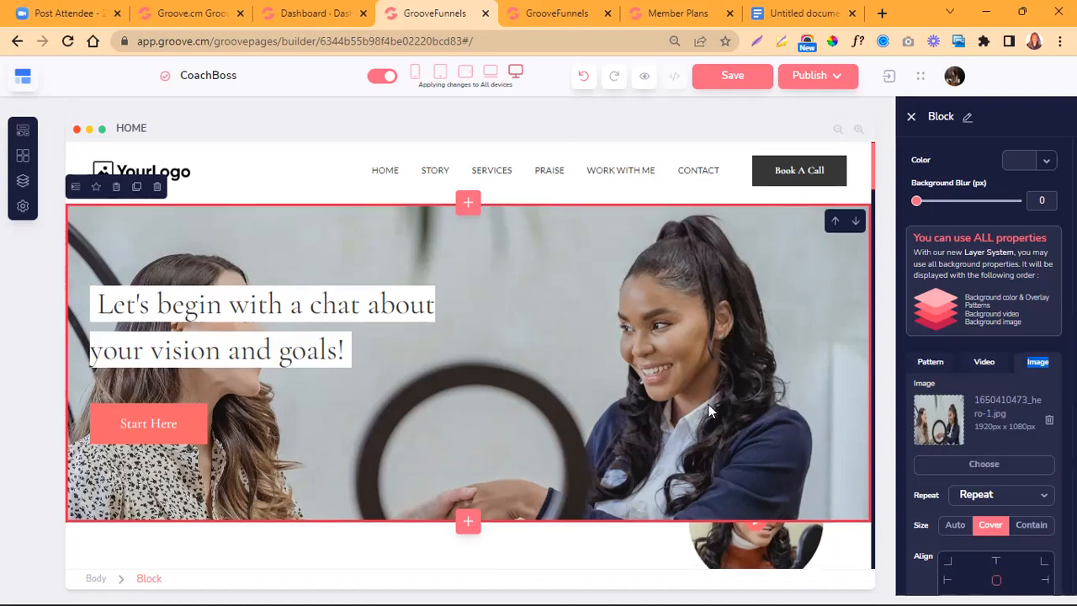
scroll(709, 411, down, 1)
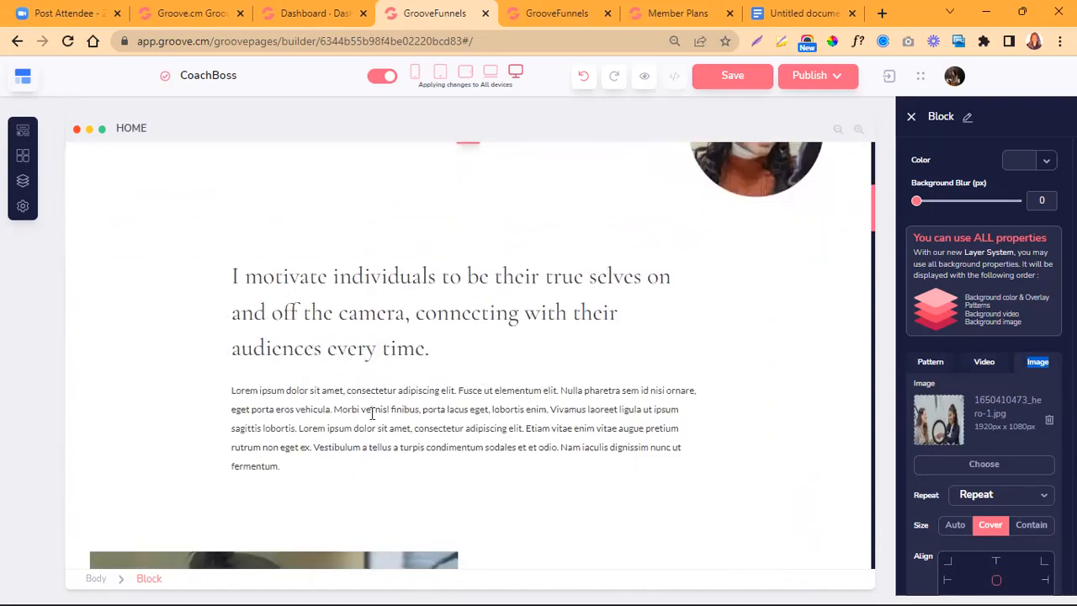
scroll(372, 412, down, 3)
scroll(547, 336, down, 5)
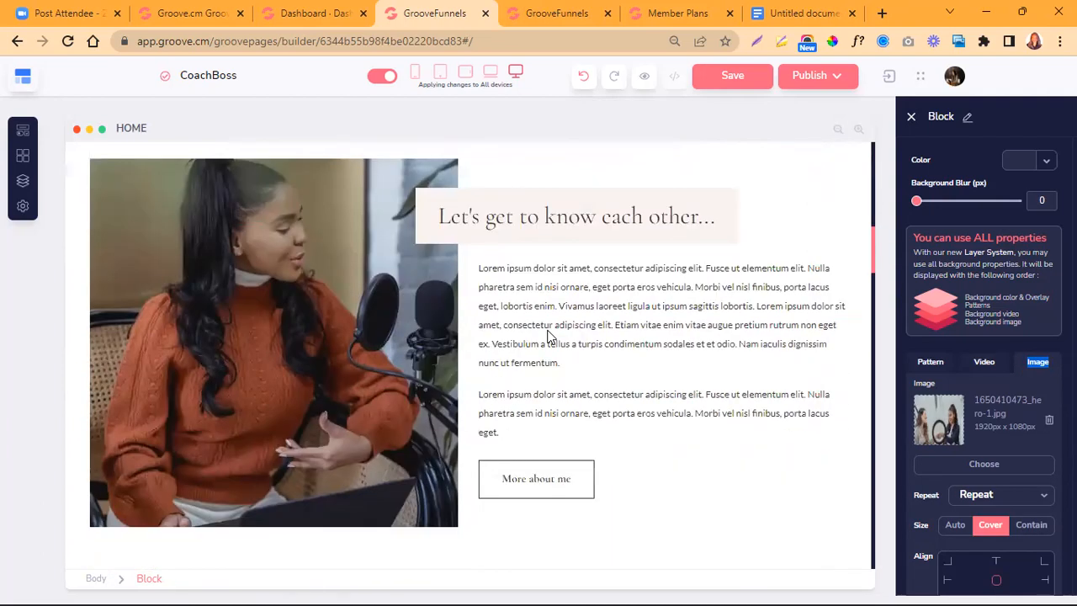
scroll(546, 337, down, 5)
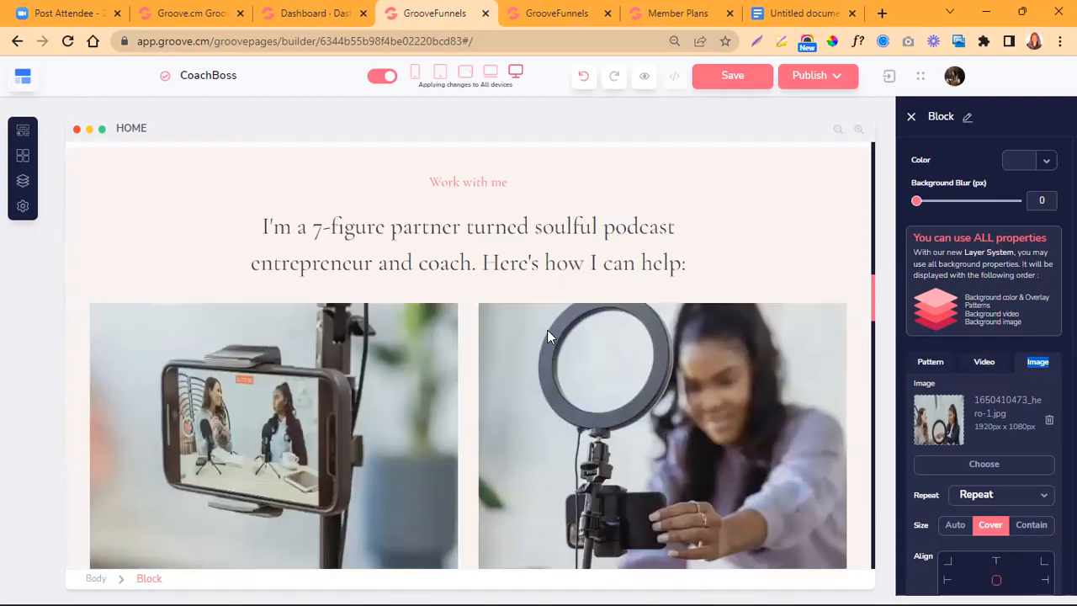
scroll(494, 384, down, 5)
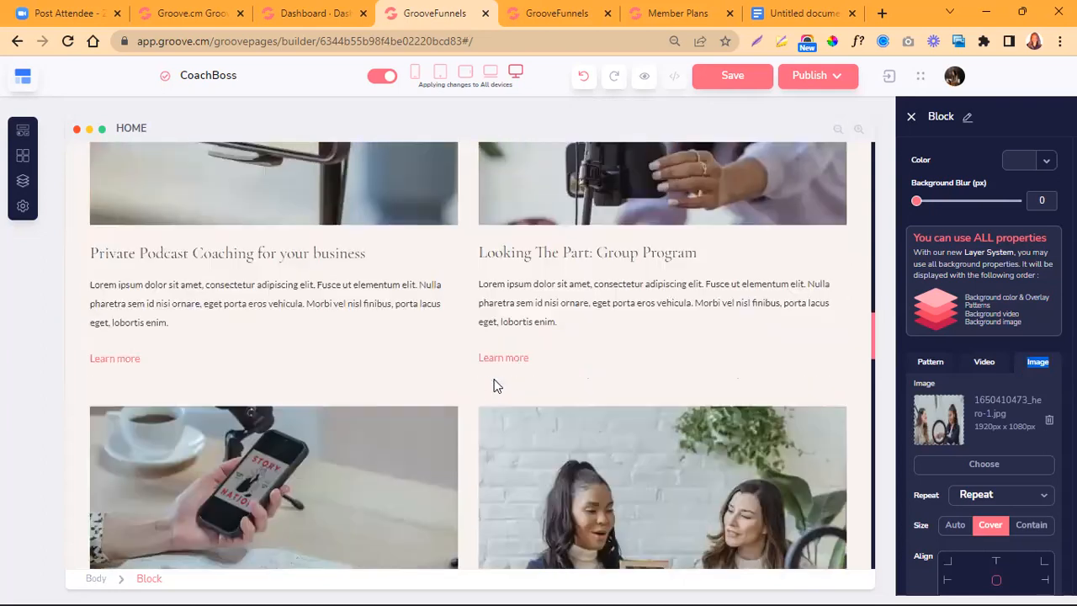
scroll(493, 385, down, 12)
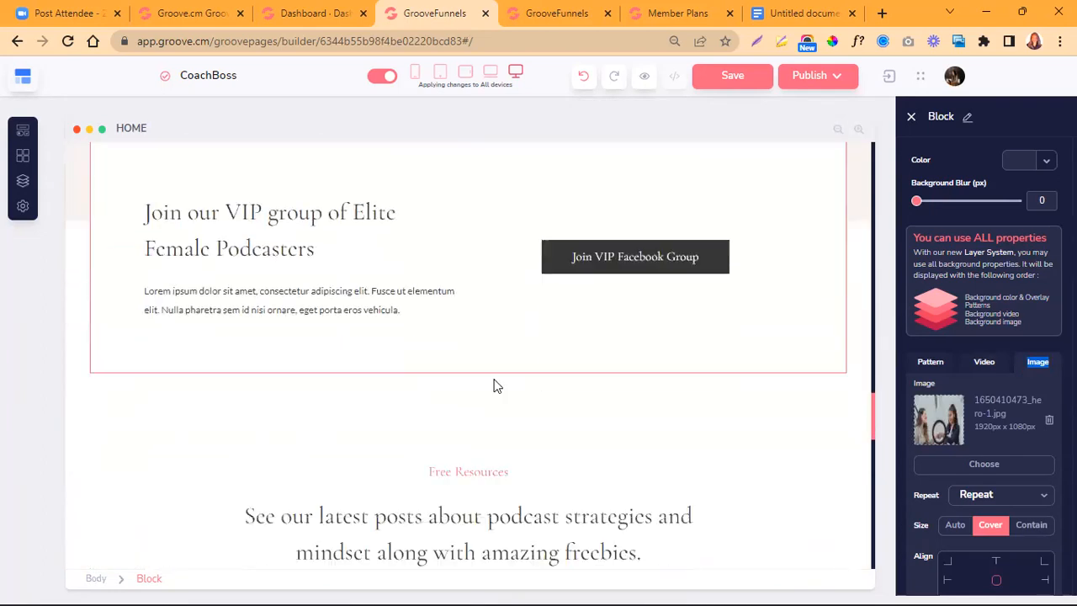
scroll(494, 384, down, 10)
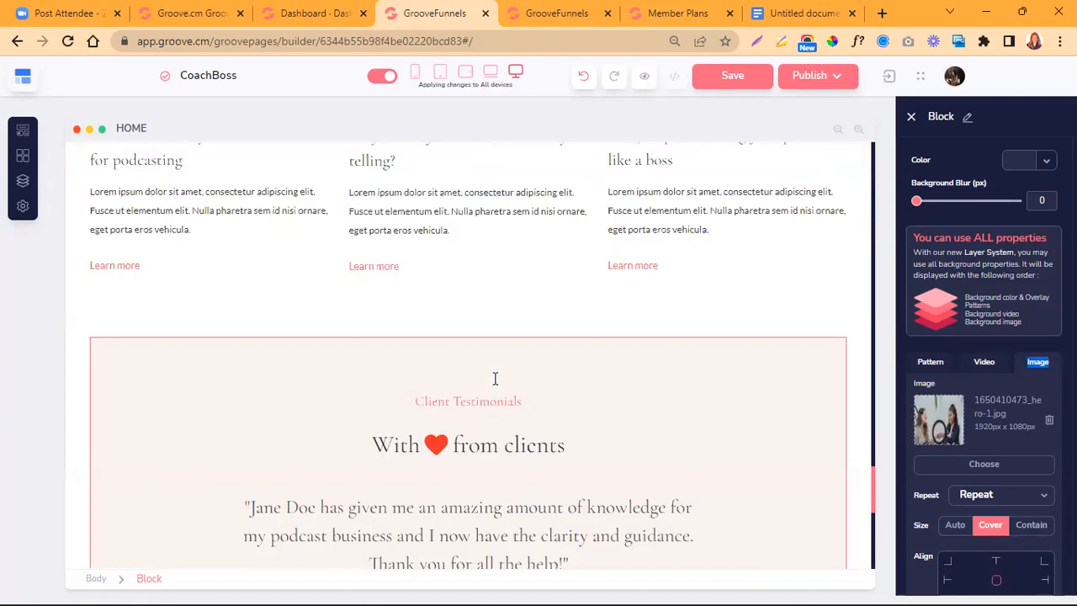
scroll(493, 384, down, 2)
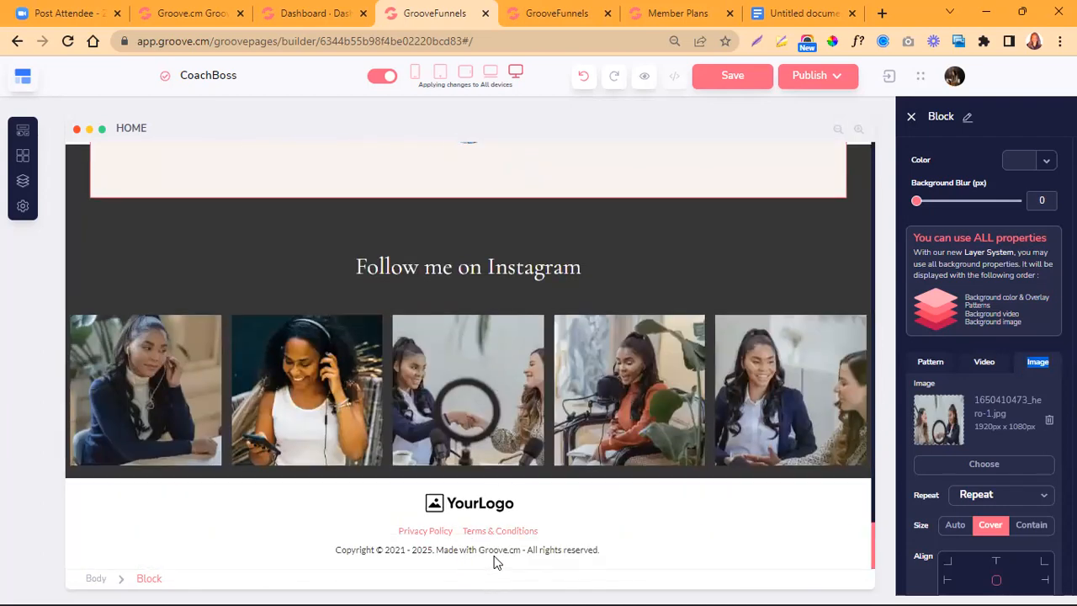
scroll(495, 555, up, 10)
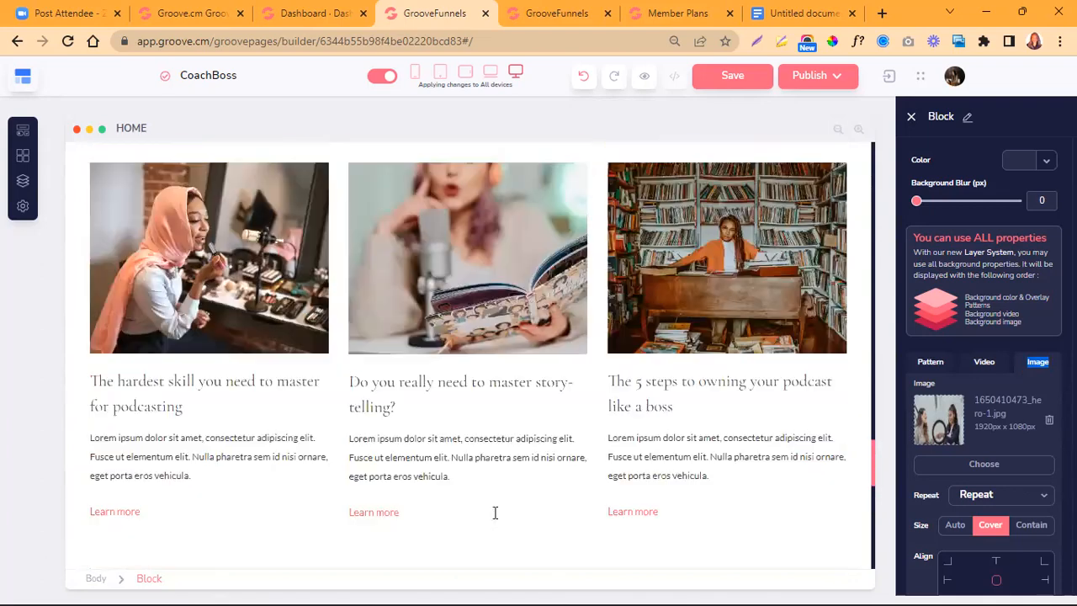
scroll(494, 509, up, 10)
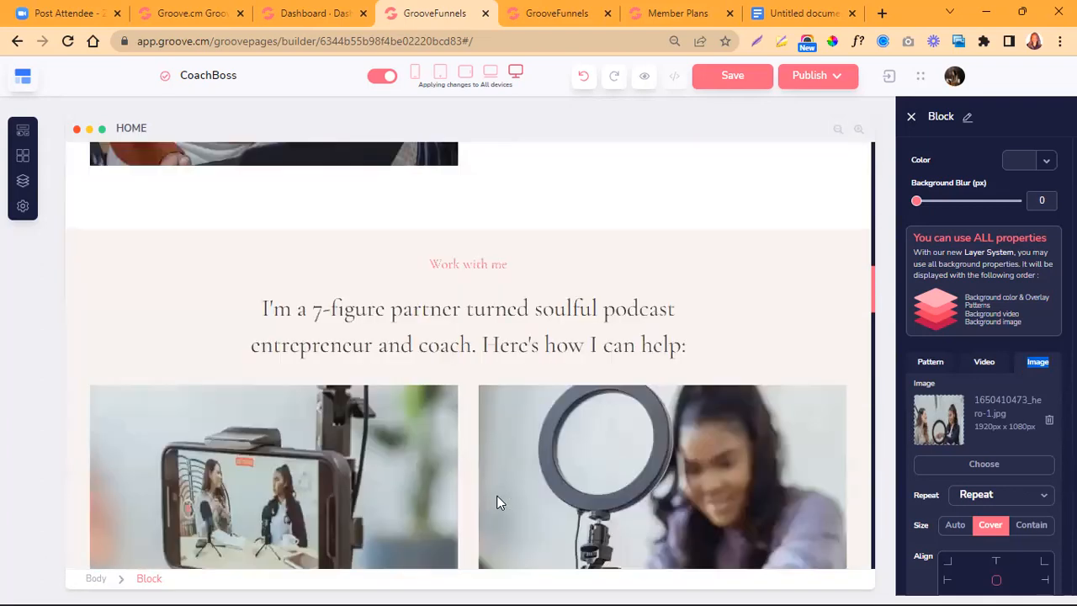
scroll(496, 502, up, 10)
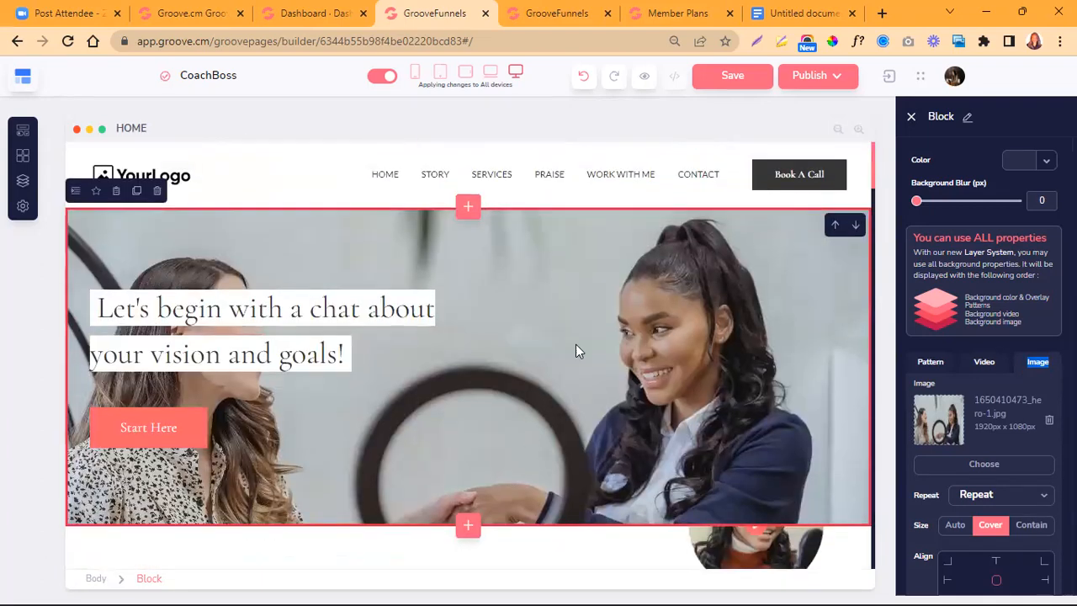
- Save the CoachBoss site in the builder
click(730, 77)
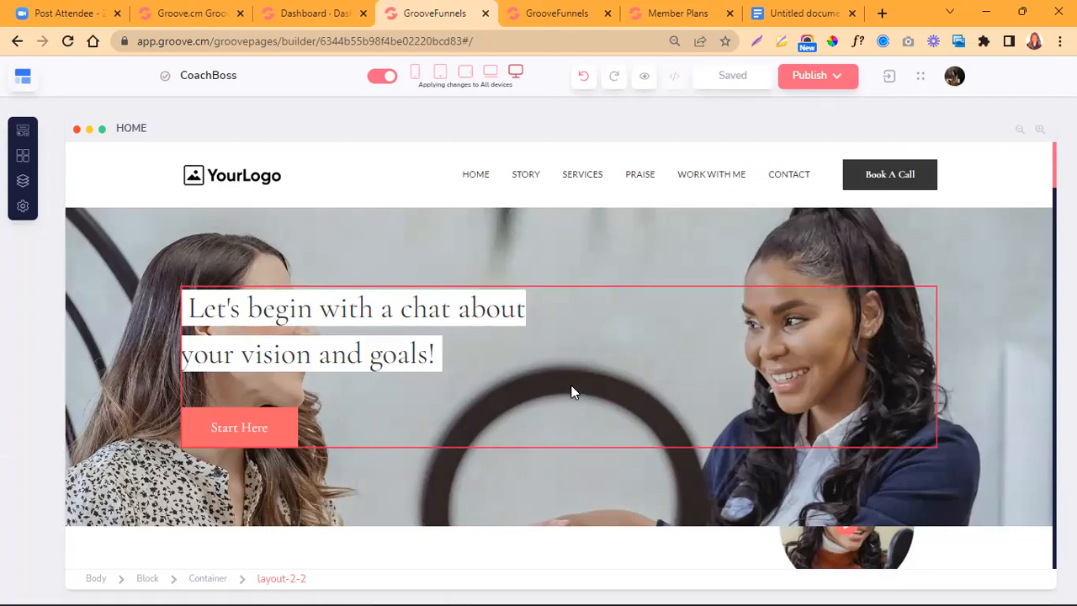
scroll(571, 392, down, 1)
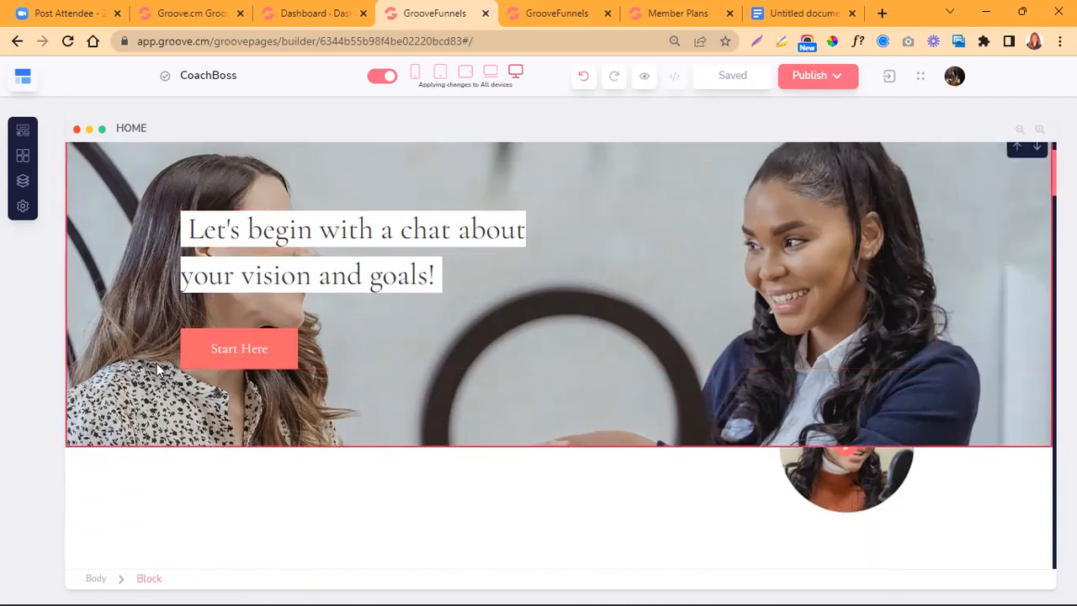
- Open the configuration of the hero's Start Here button, examine its Link To options, and confirm the dialog
click(188, 353)
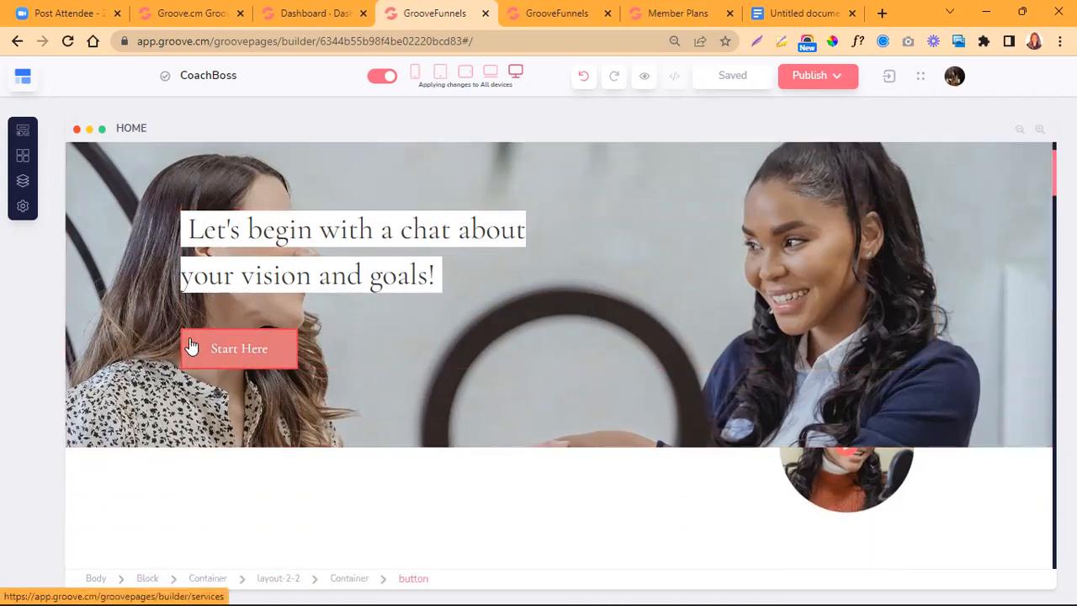
click(191, 346)
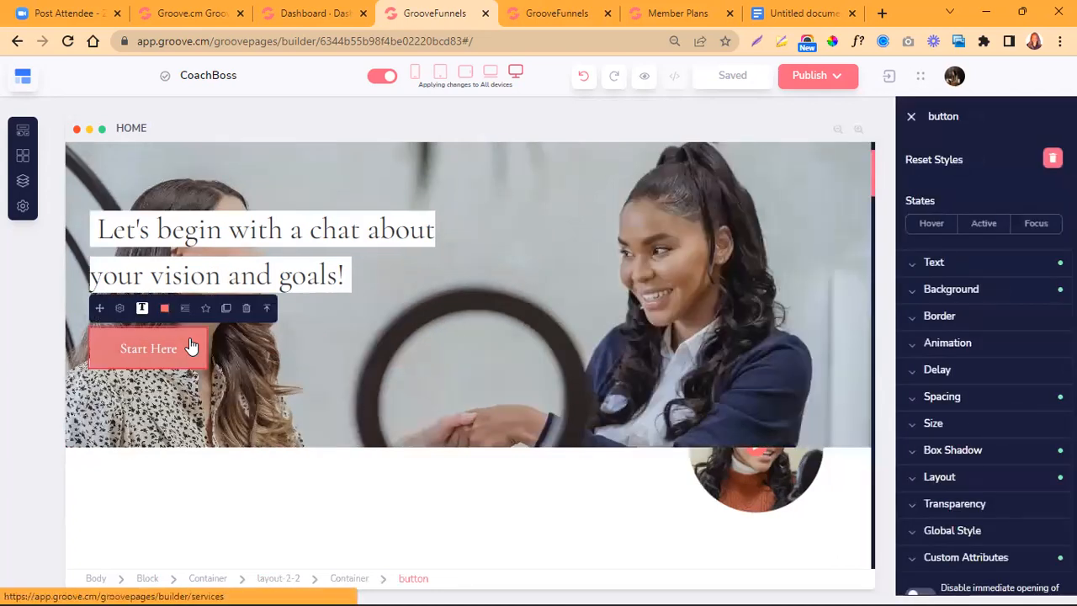
click(120, 310)
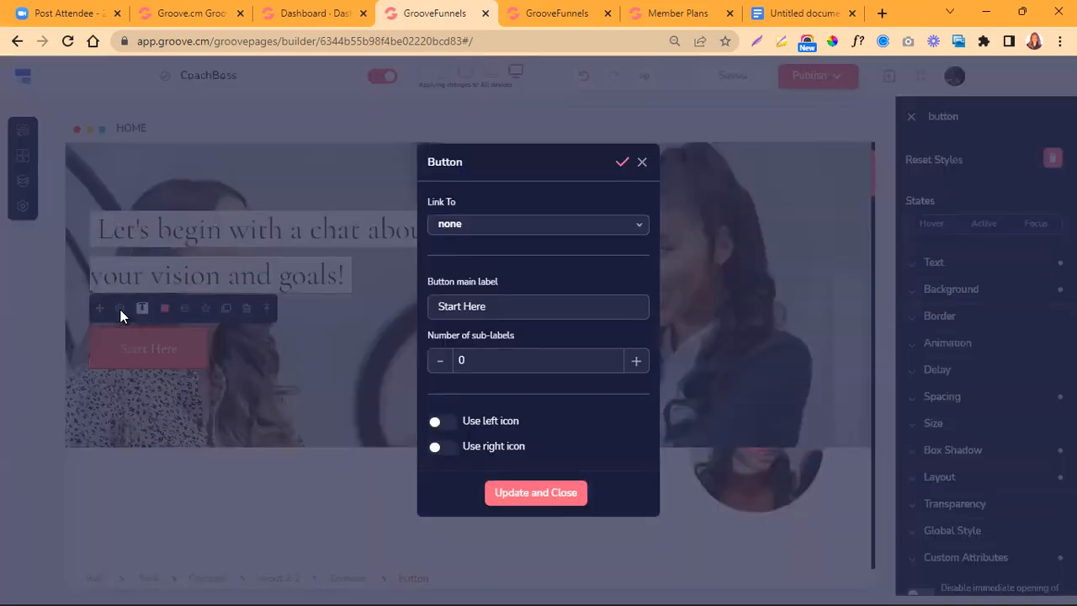
click(639, 226)
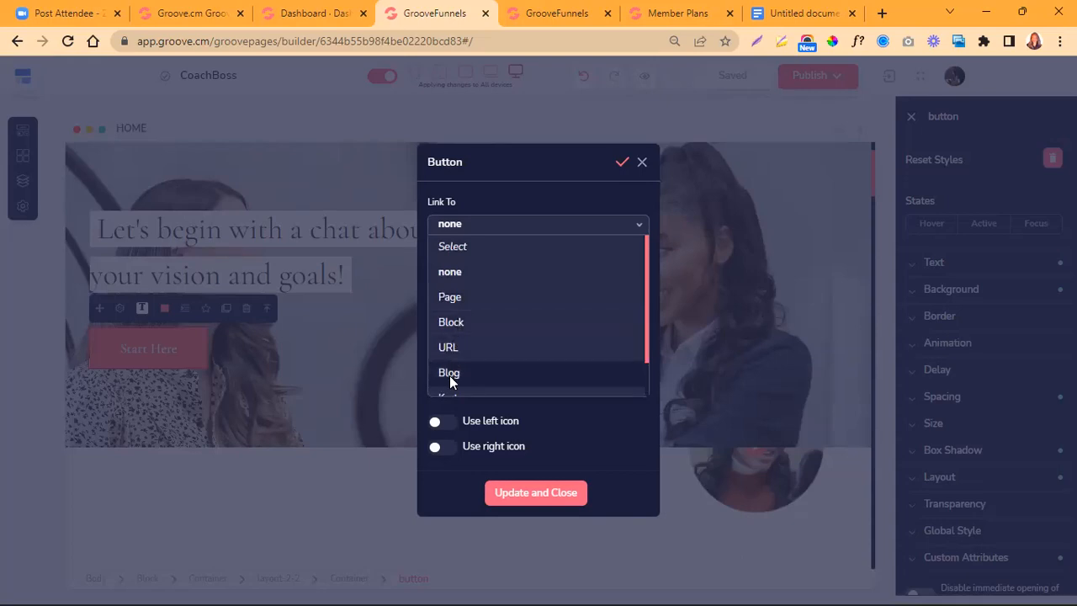
scroll(461, 365, down, 1)
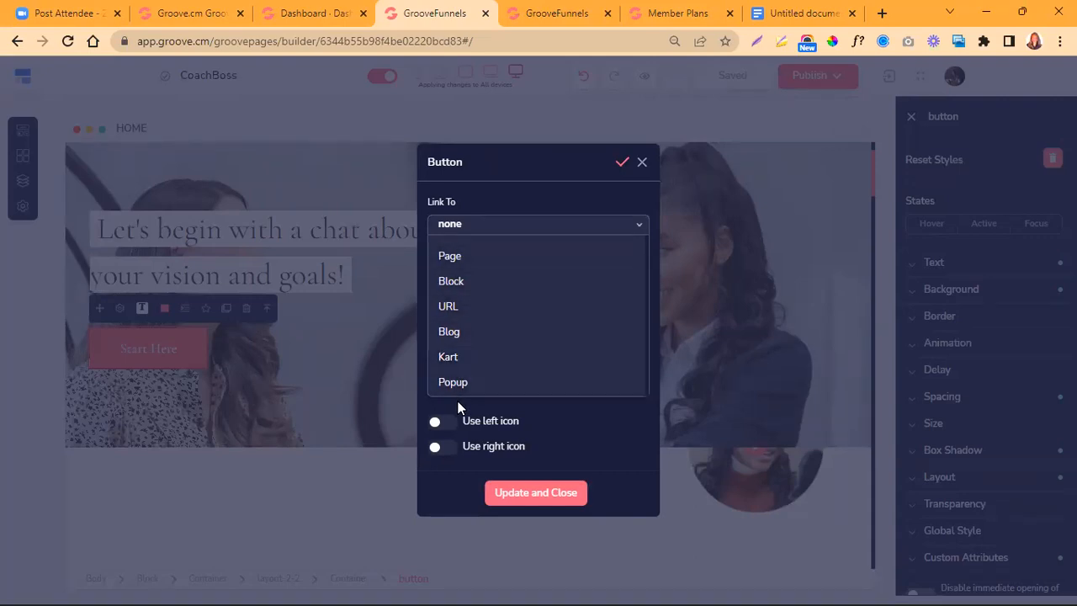
click(624, 162)
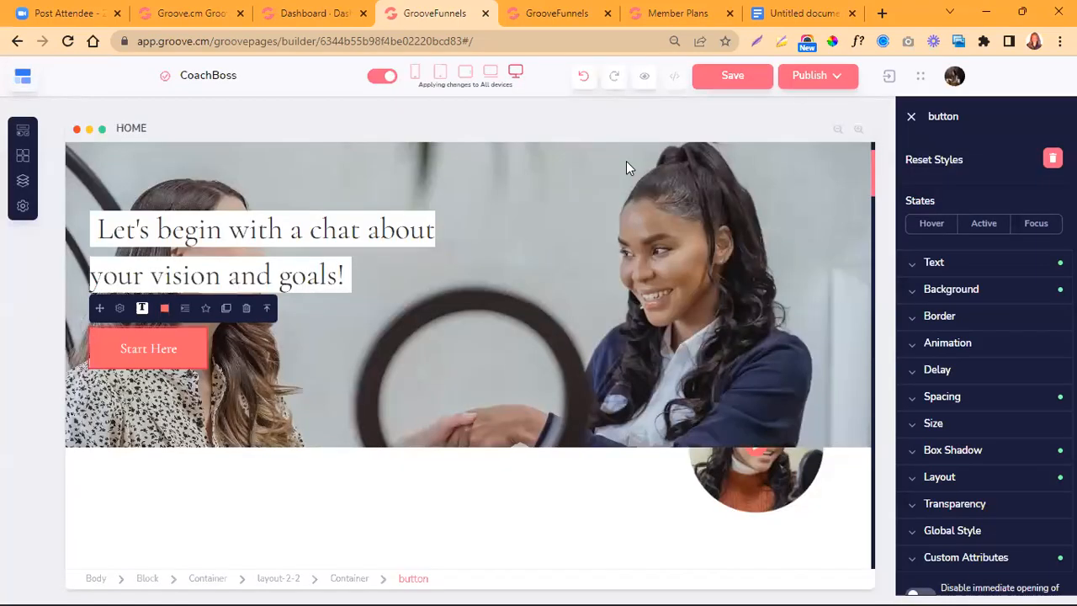
- Reopen the Start Here button's configuration, go through the Link To list down to Popup, and dismiss the dialog
click(119, 308)
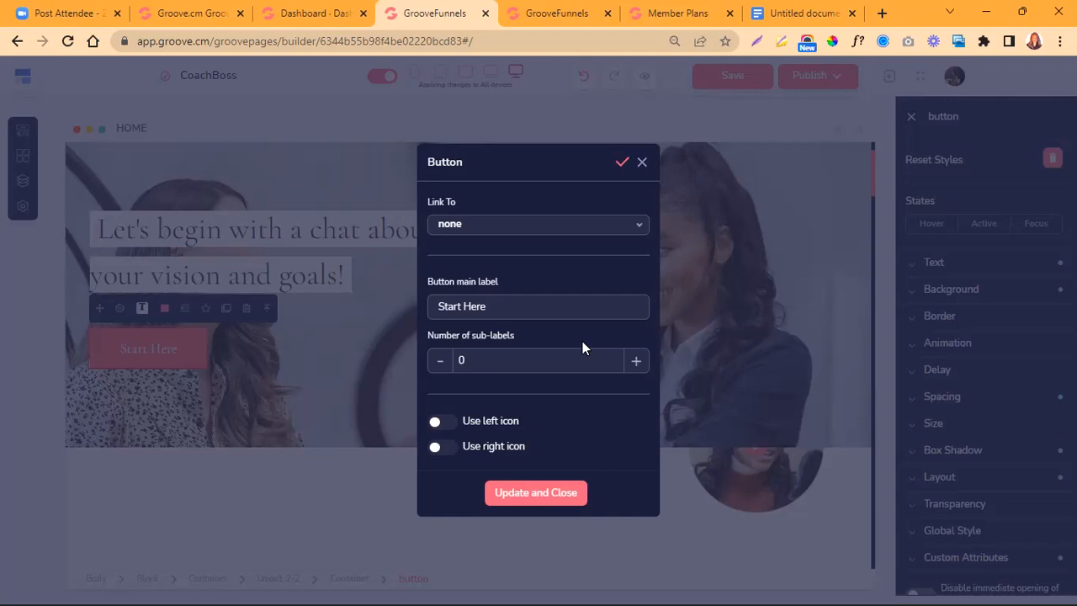
click(644, 239)
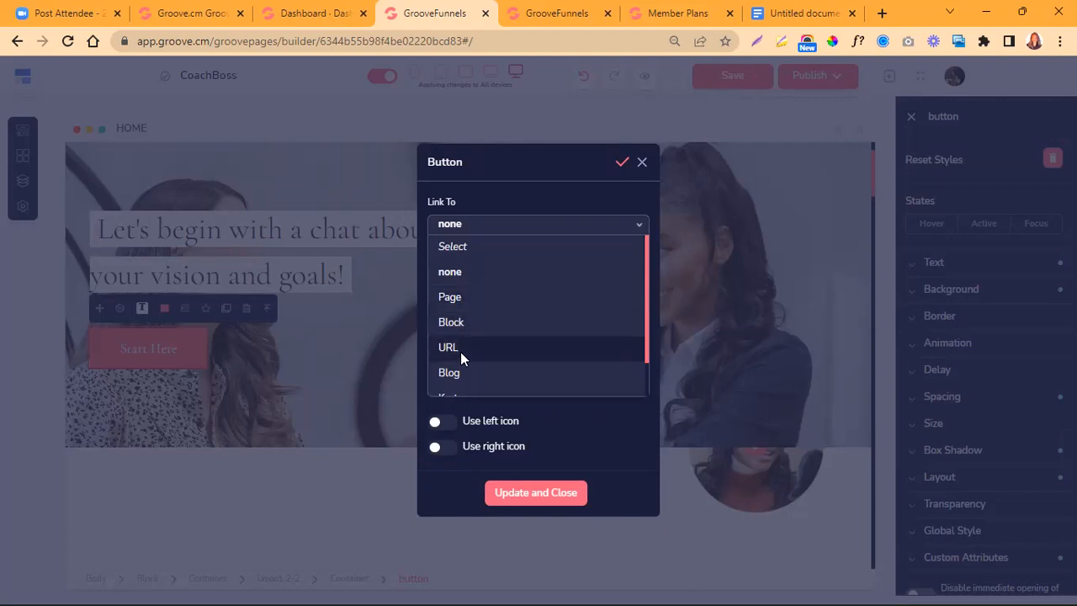
scroll(479, 360, down, 1)
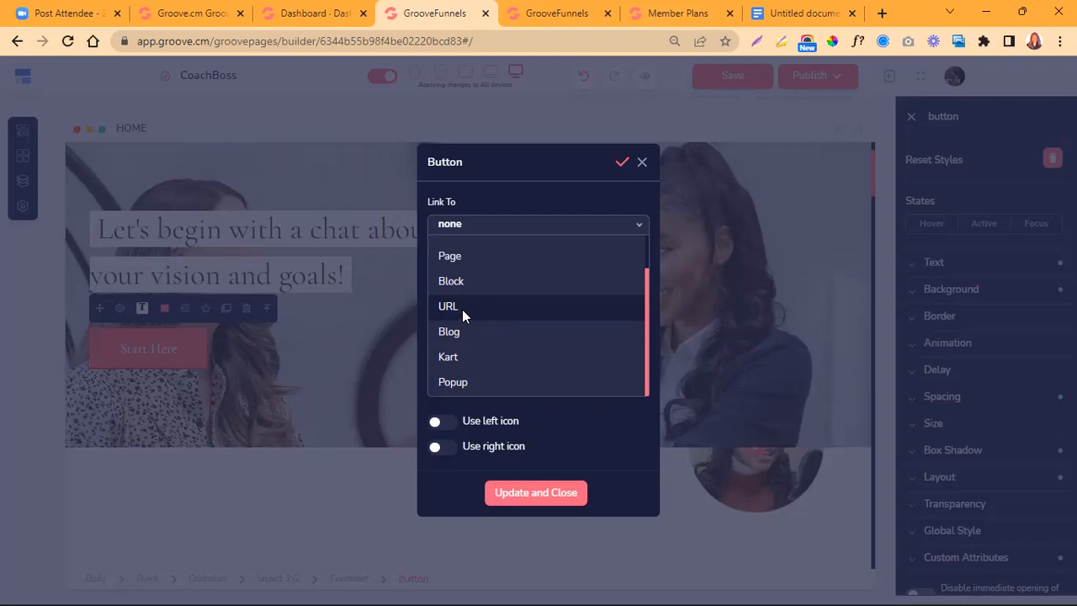
click(643, 162)
scroll(312, 328, down, 5)
scroll(312, 328, up, 5)
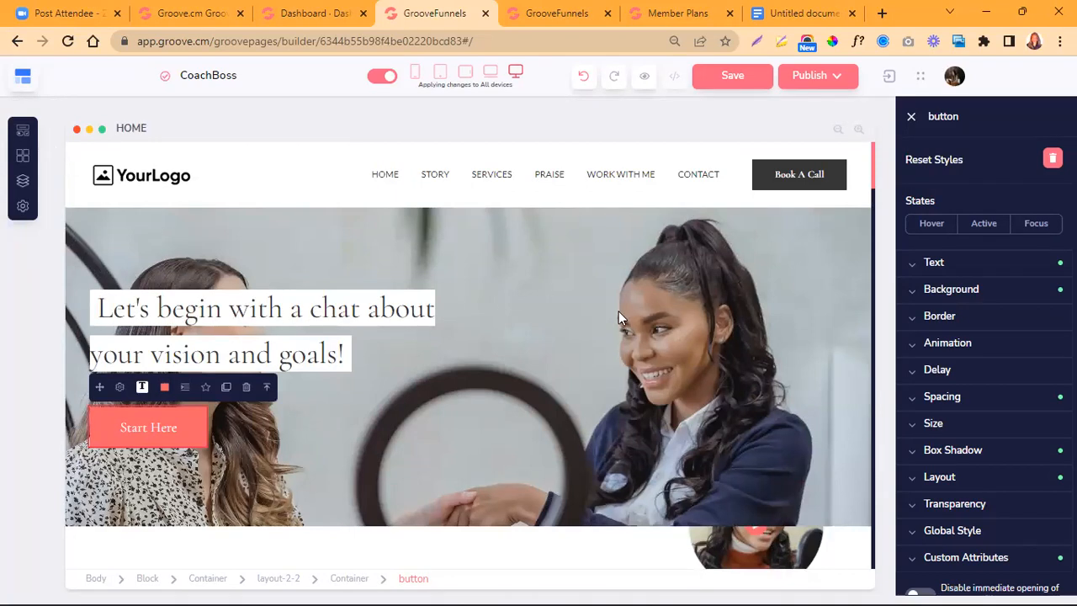
scroll(471, 351, down, 1)
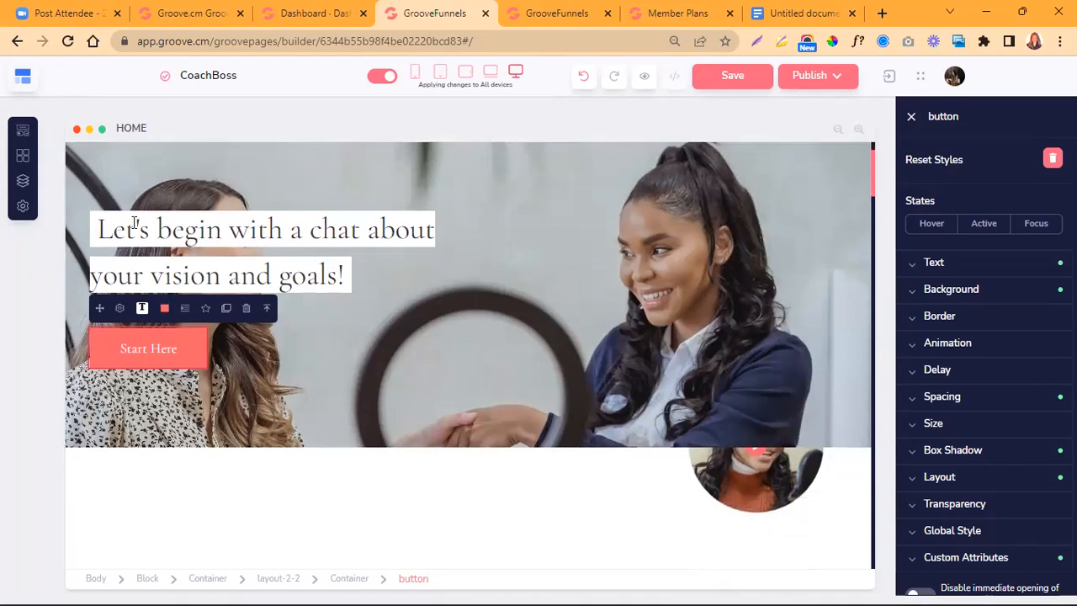
- Save the CoachBoss site and open its CONTACT page from the website's page list
click(22, 186)
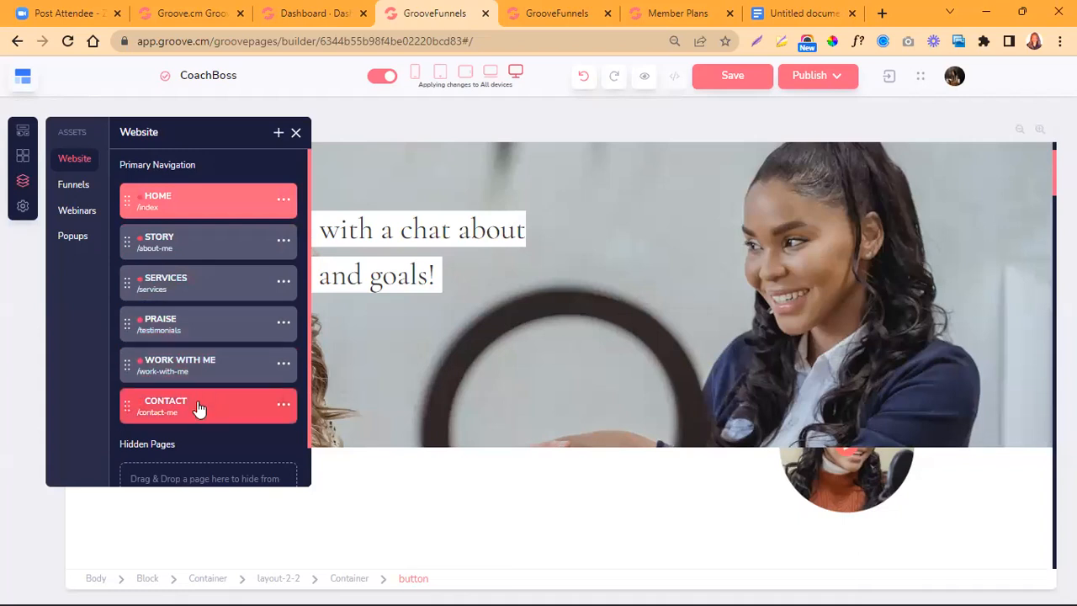
scroll(206, 408, down, 2)
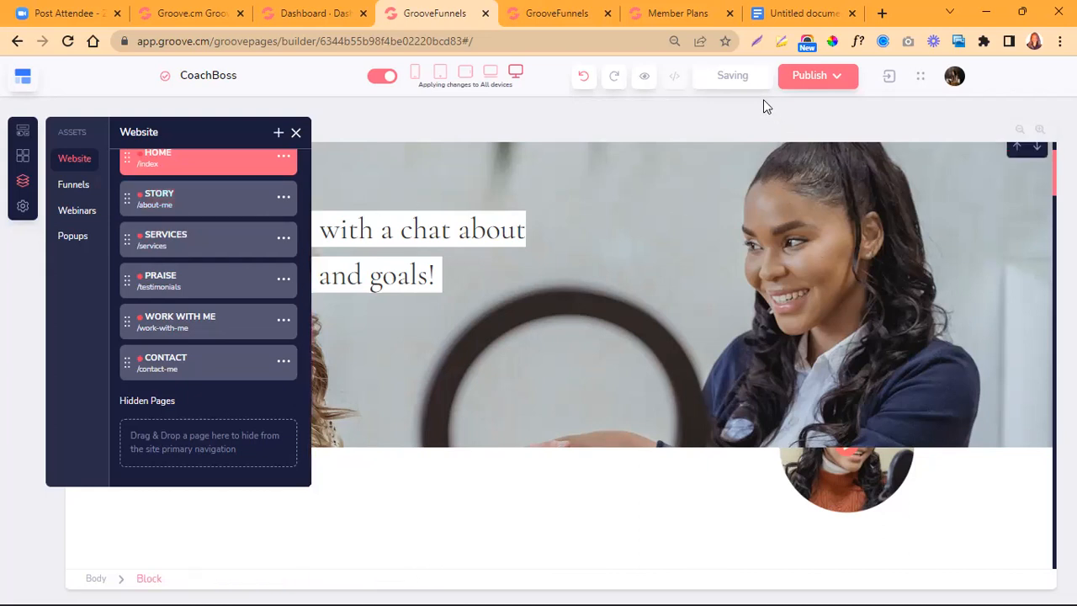
click(544, 279)
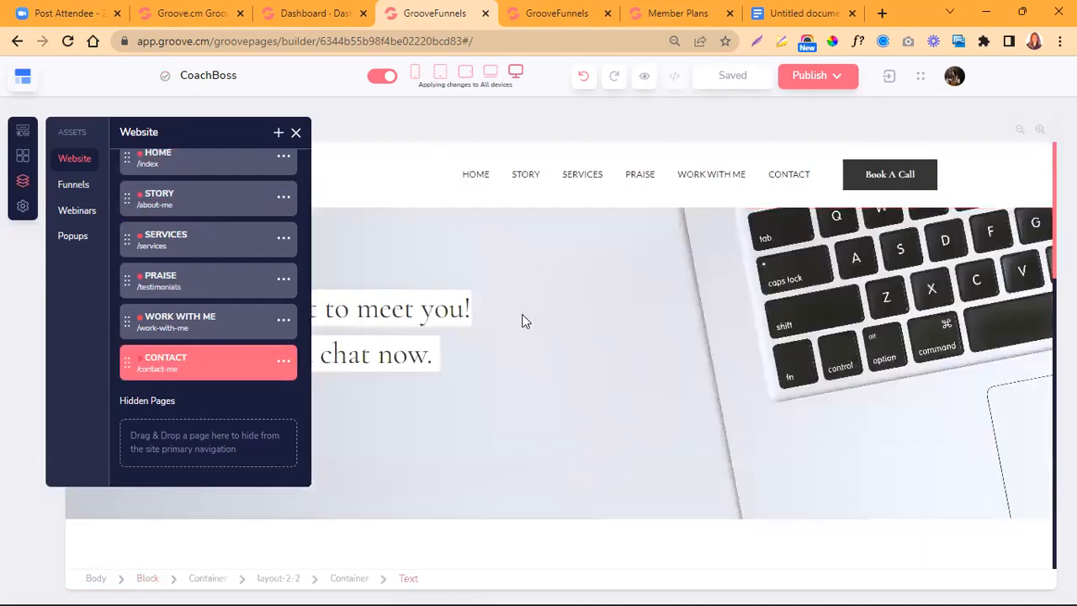
scroll(522, 320, down, 3)
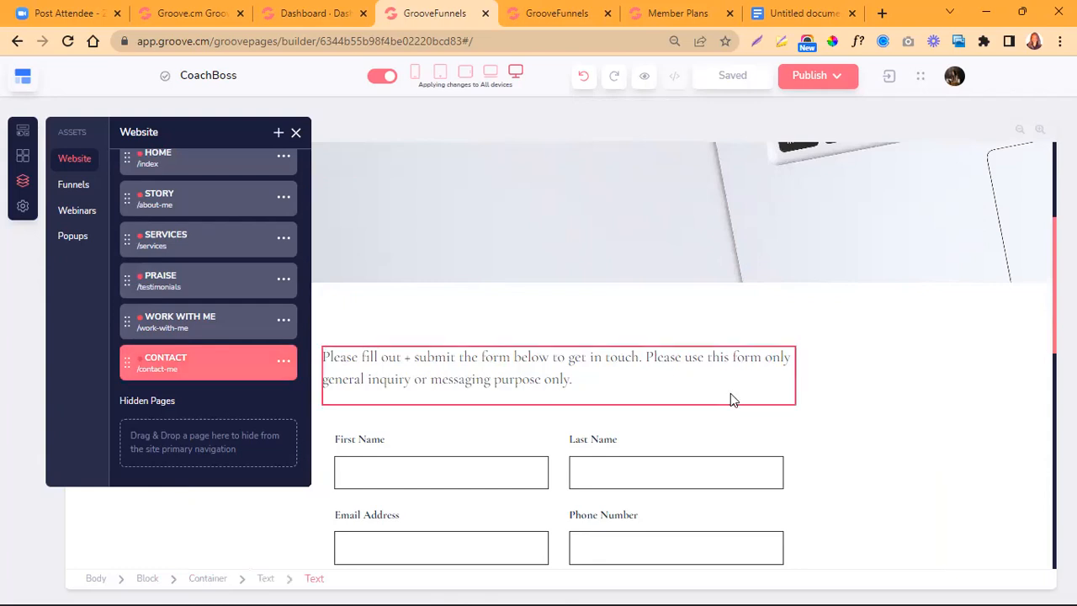
scroll(730, 397, up, 3)
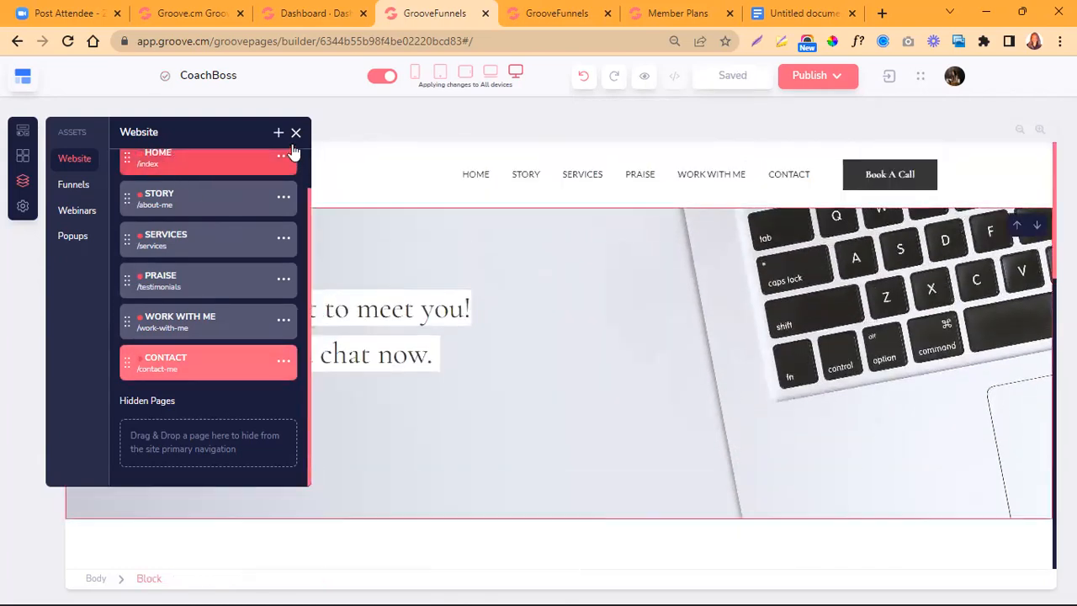
click(295, 135)
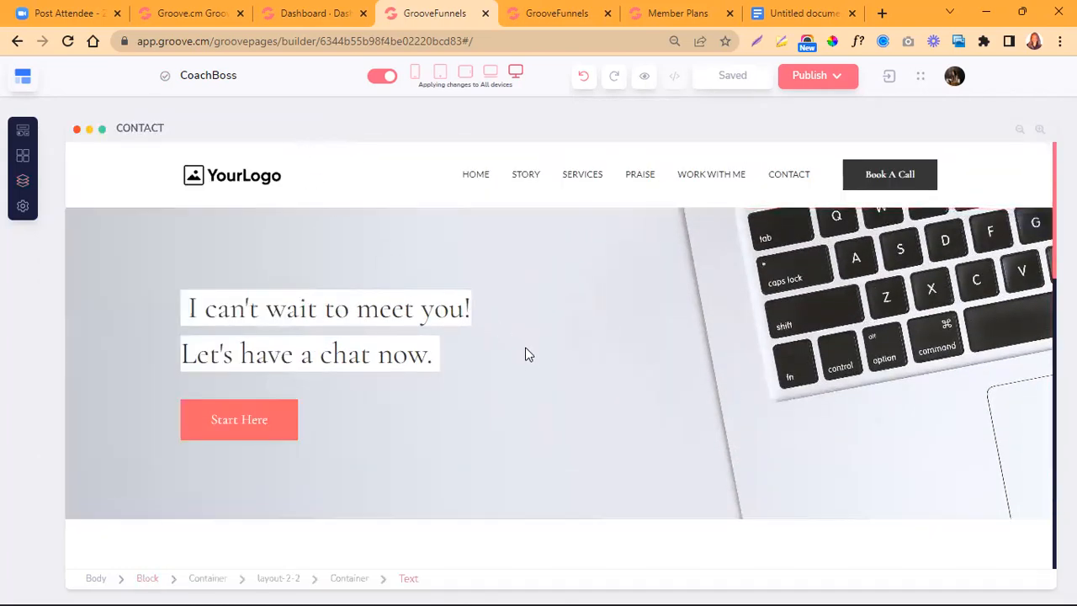
- Look through the CONTACT page from the hero and contact form down to the footer, and return to its header
scroll(526, 362, down, 5)
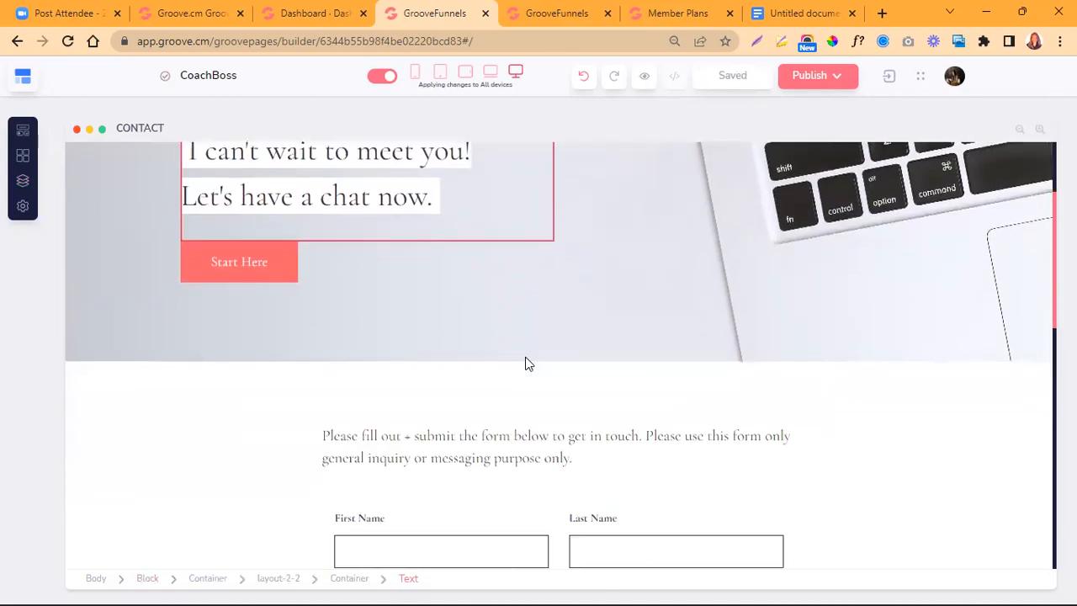
scroll(525, 361, down, 3)
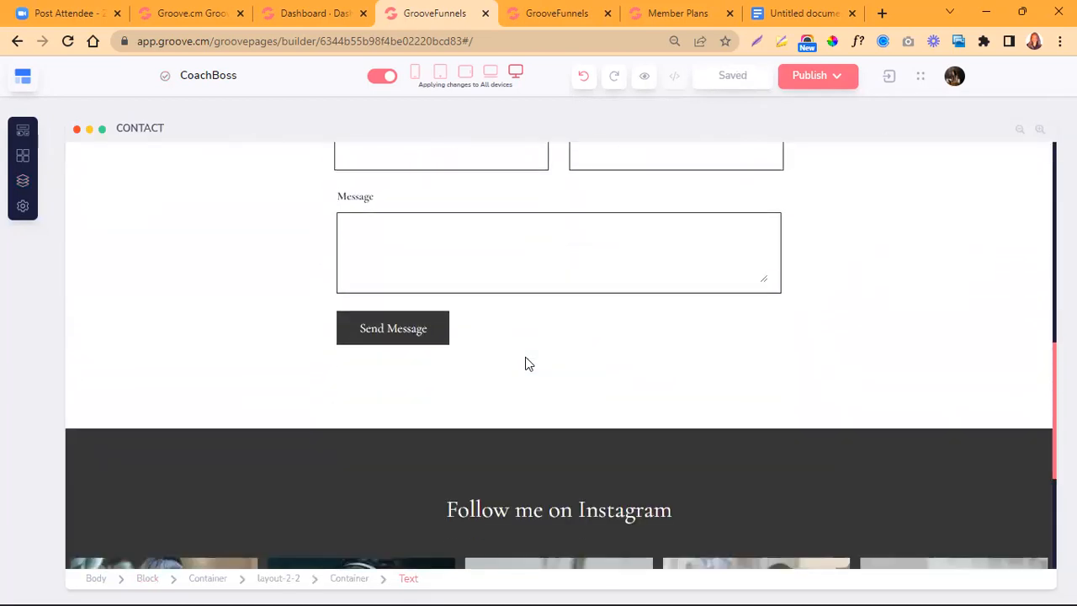
scroll(525, 362, down, 3)
scroll(525, 356, down, 1)
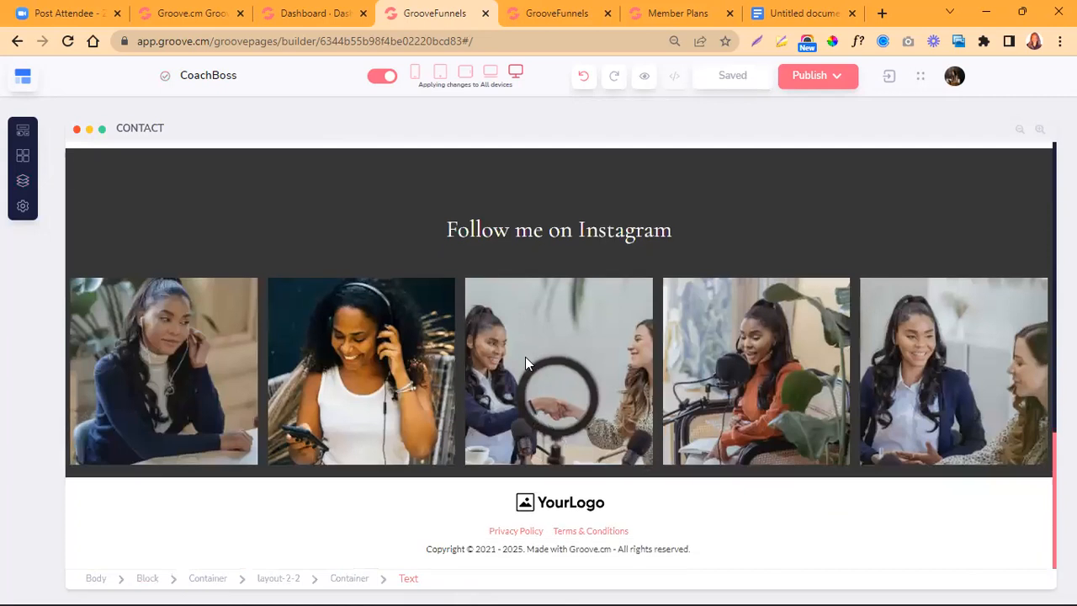
scroll(525, 357, up, 5)
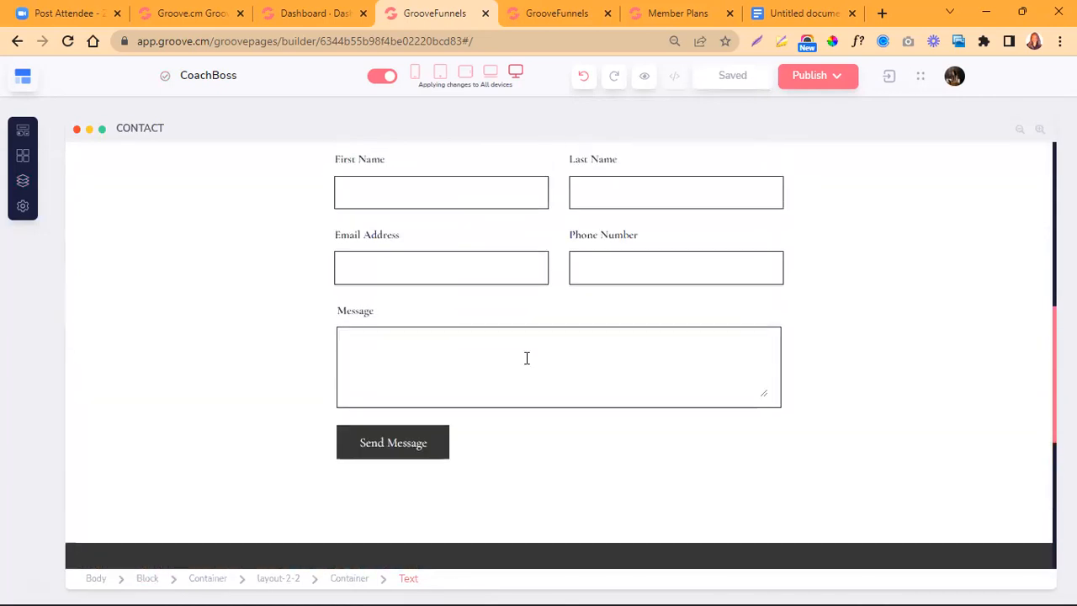
click(610, 281)
scroll(612, 281, up, 3)
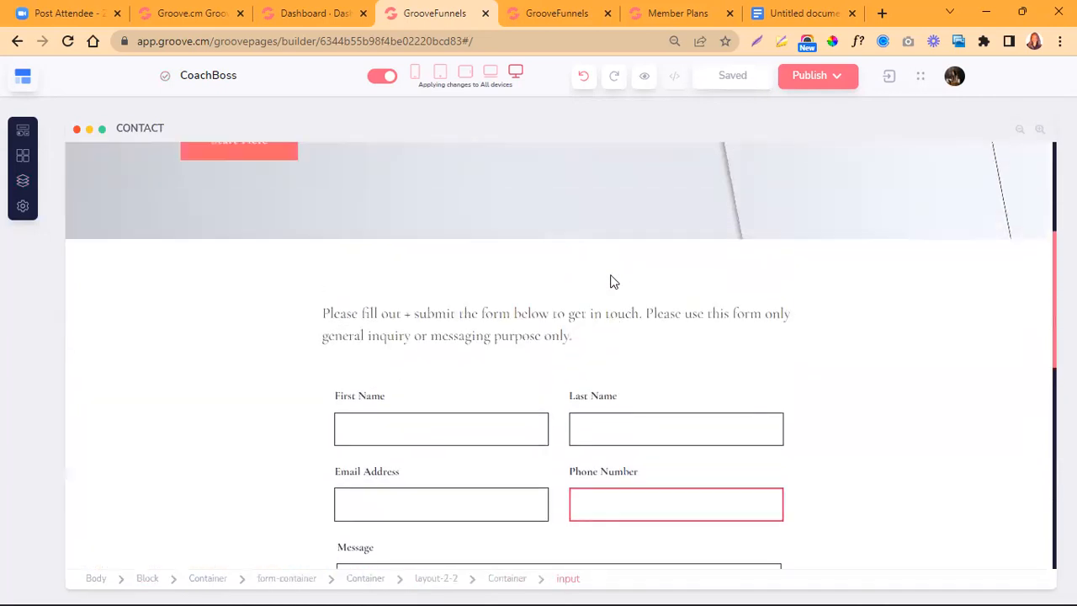
scroll(612, 281, up, 5)
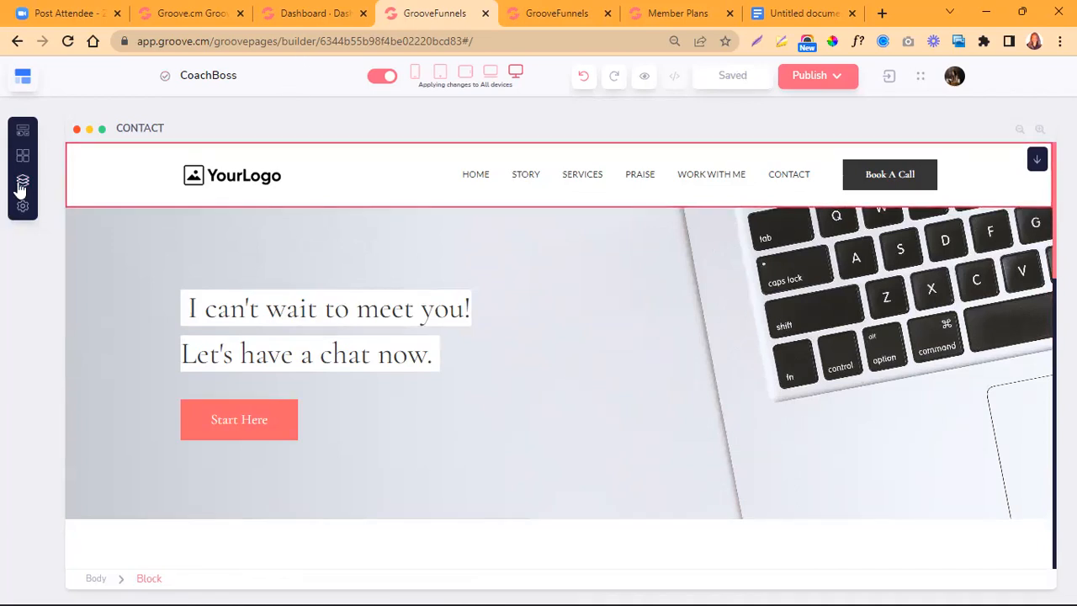
- Open the STORY page from the website's page list and look through its sections down to the work-together block
click(21, 187)
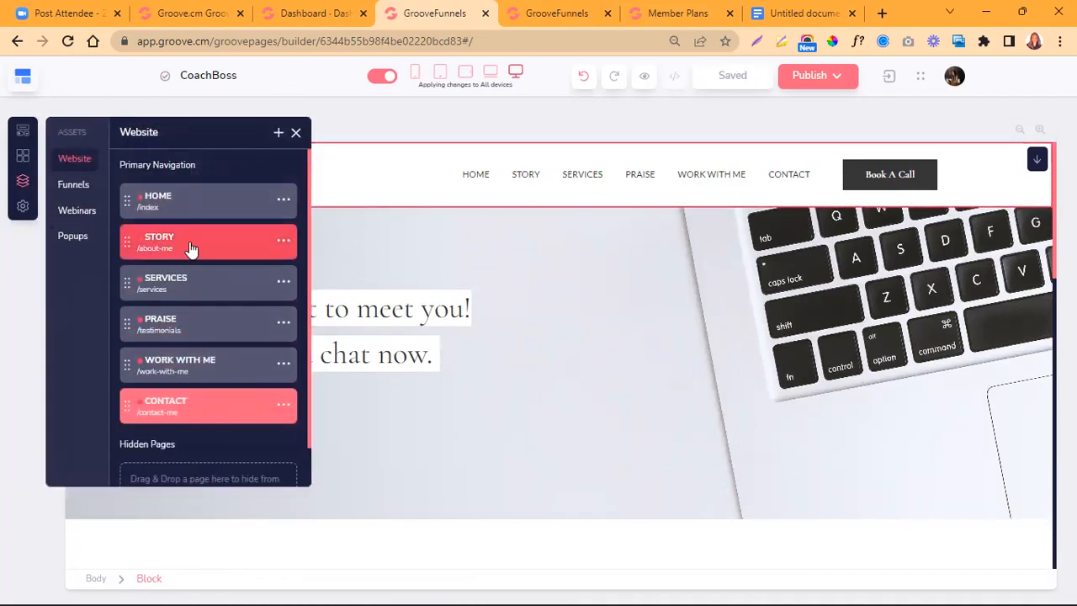
click(190, 248)
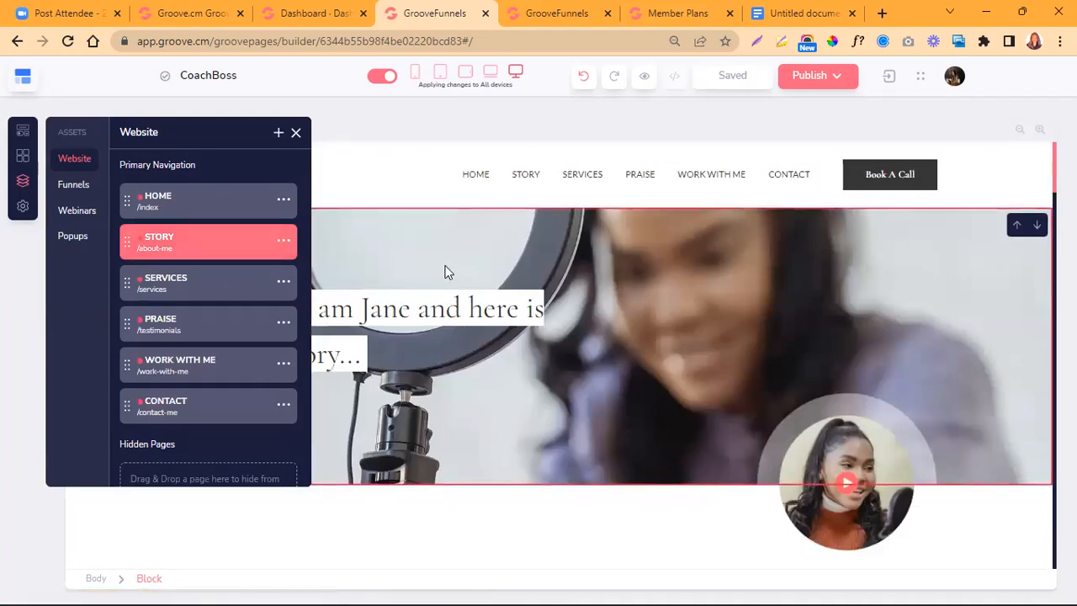
click(296, 132)
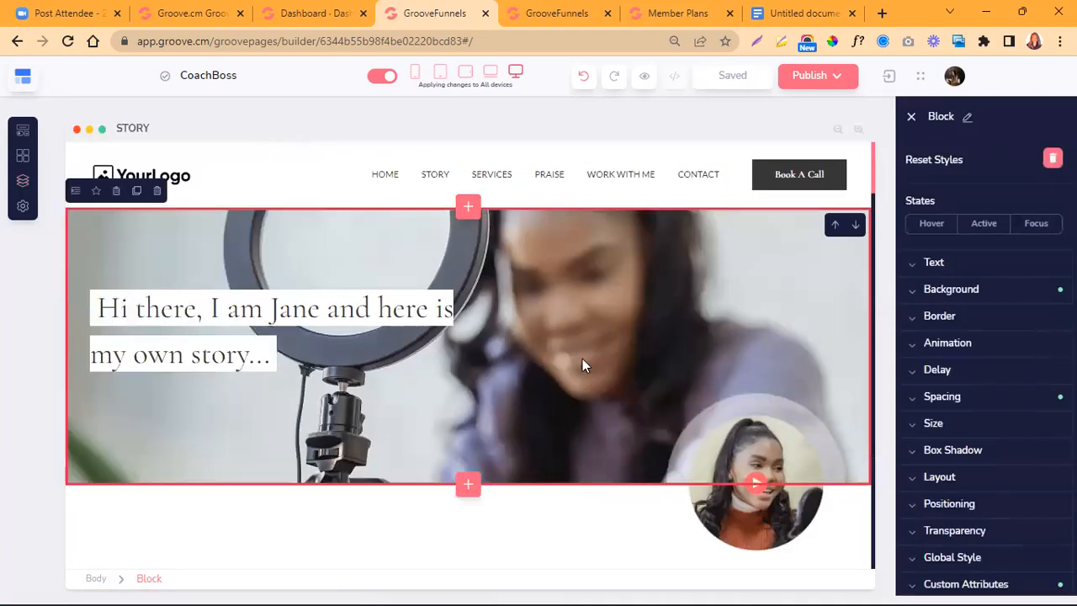
scroll(624, 365, down, 3)
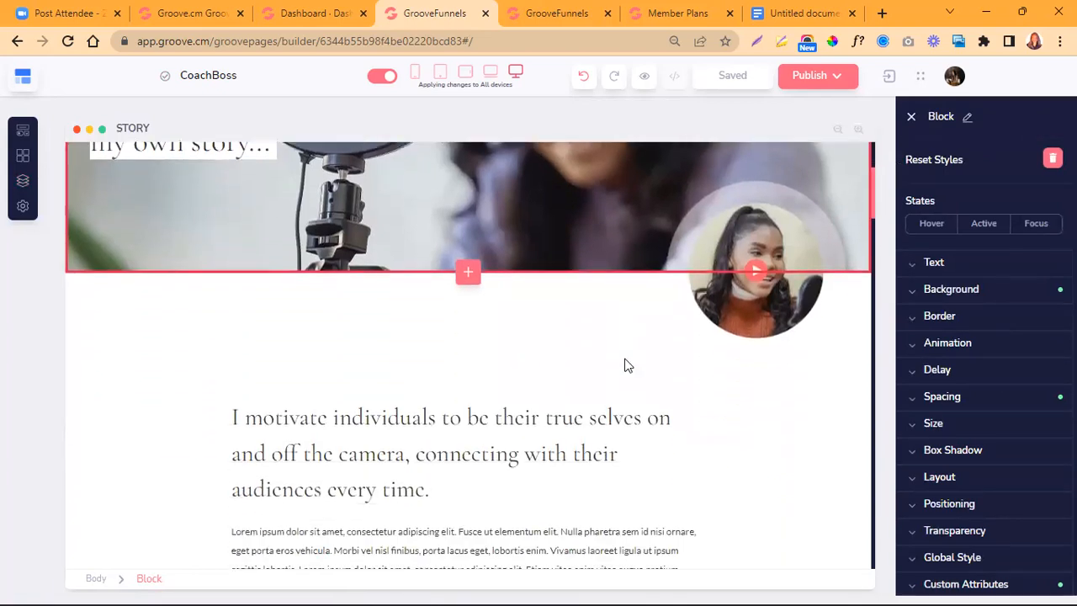
scroll(624, 365, down, 3)
scroll(624, 365, down, 10)
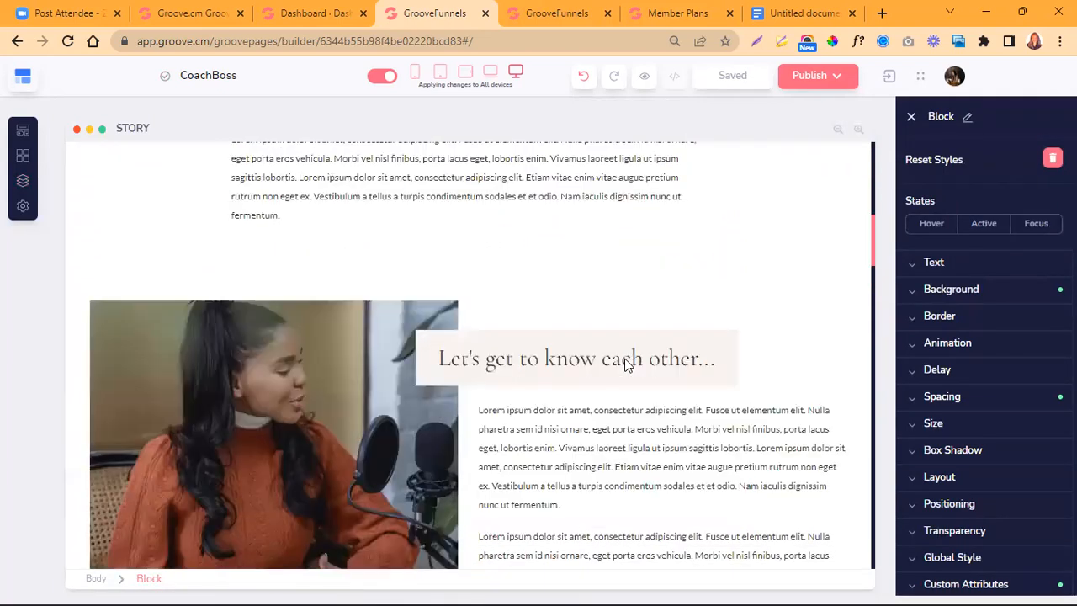
scroll(626, 358, down, 10)
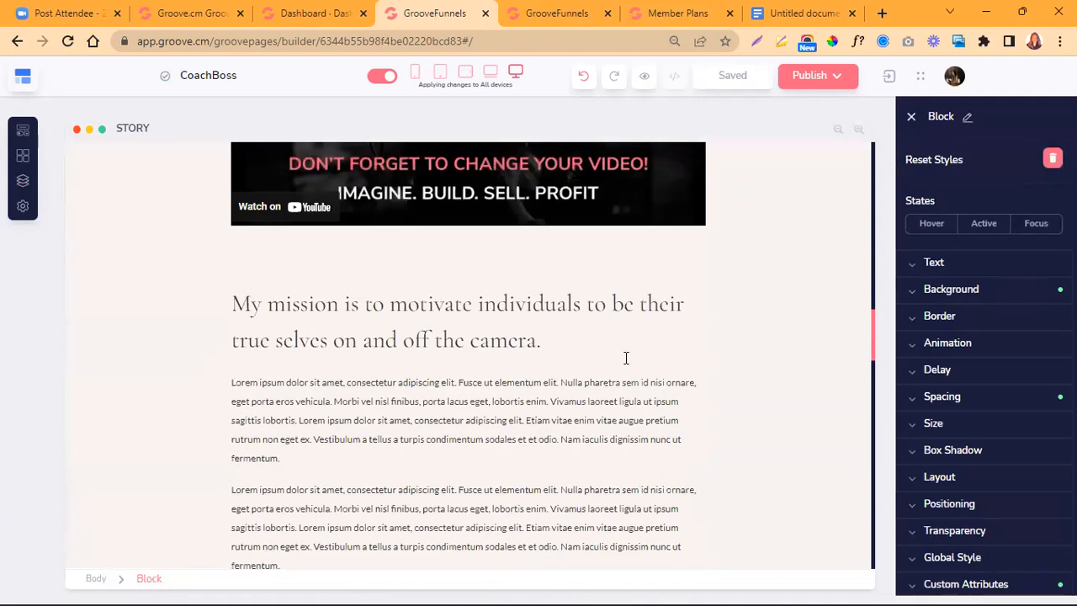
scroll(626, 358, down, 11)
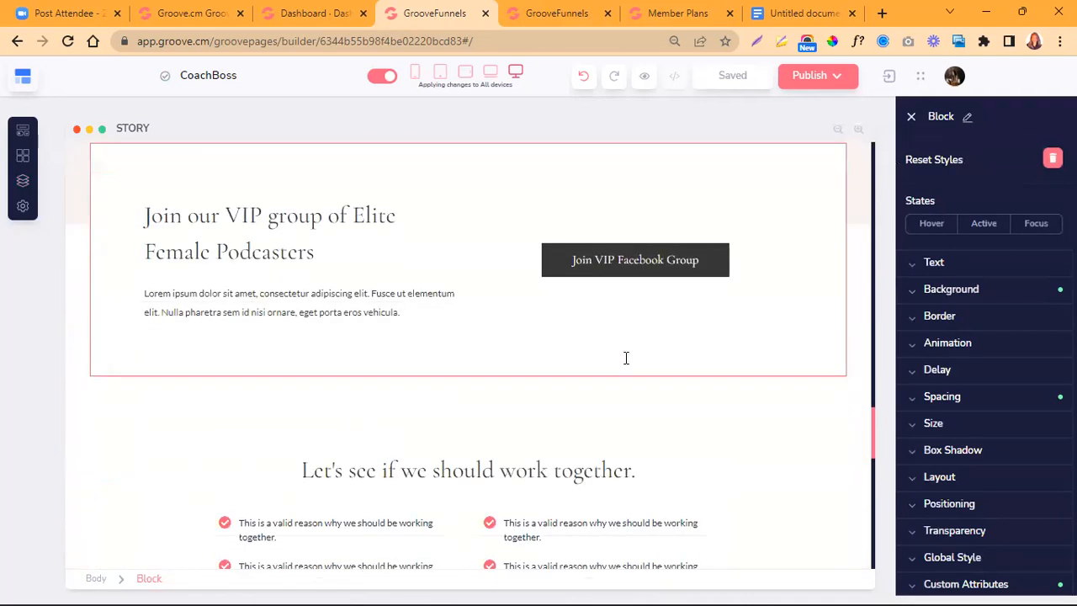
scroll(624, 365, up, 10)
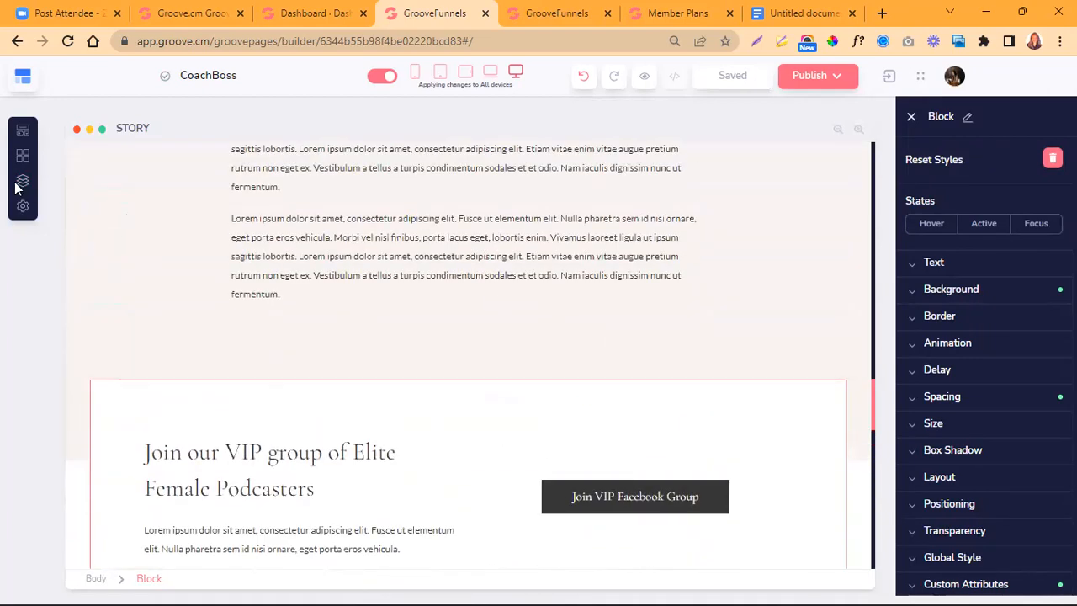
- Open the SERVICES page from the website's page list and look through its sections down to the Instagram footer and back to the service offers
click(21, 181)
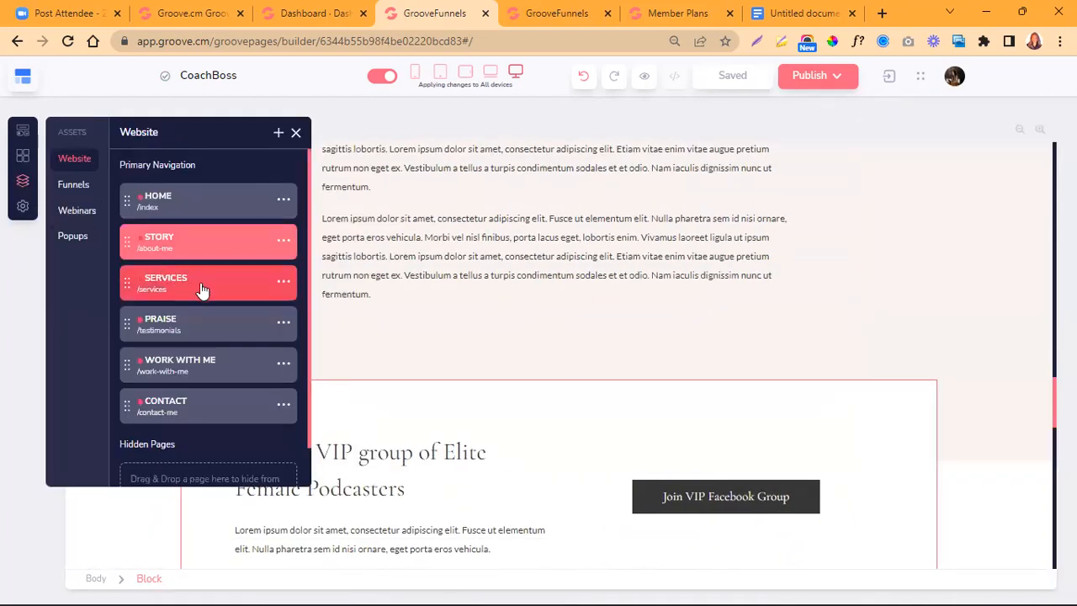
click(202, 289)
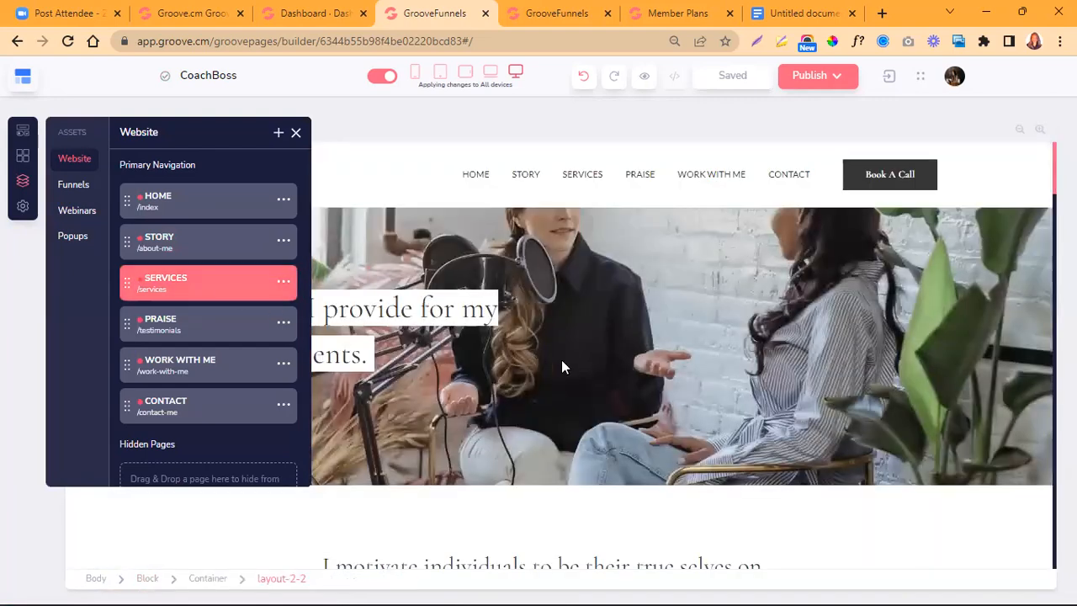
scroll(561, 365, down, 1)
scroll(562, 364, down, 7)
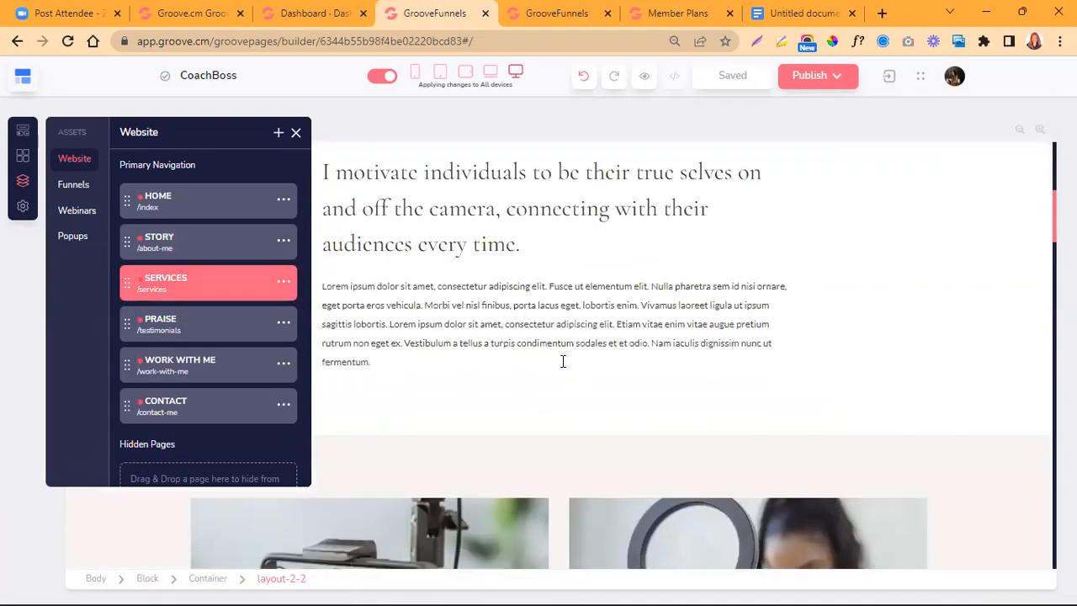
scroll(562, 361, down, 3)
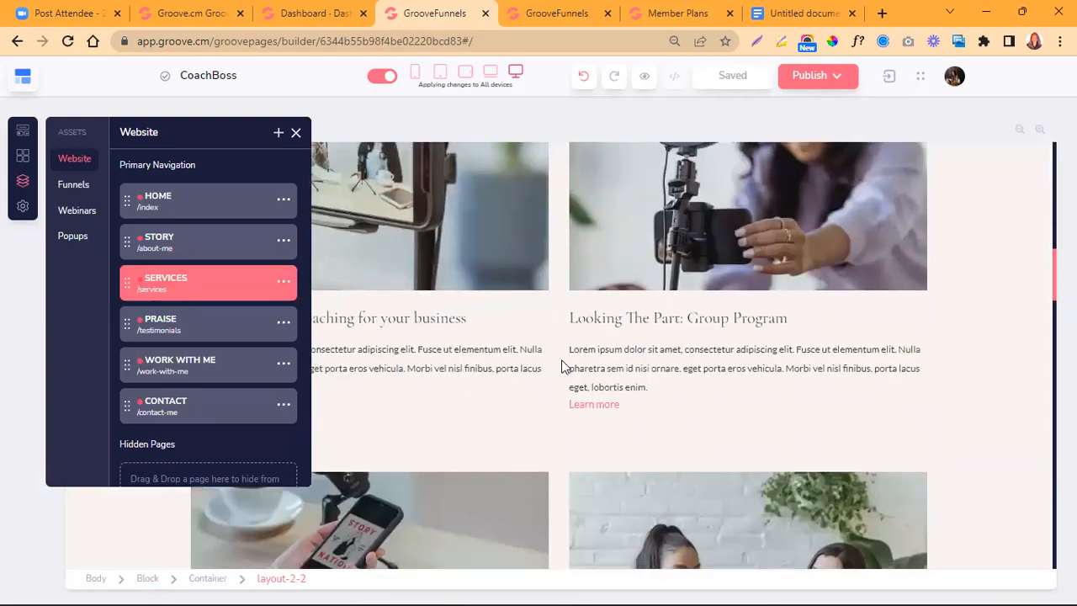
scroll(562, 364, down, 5)
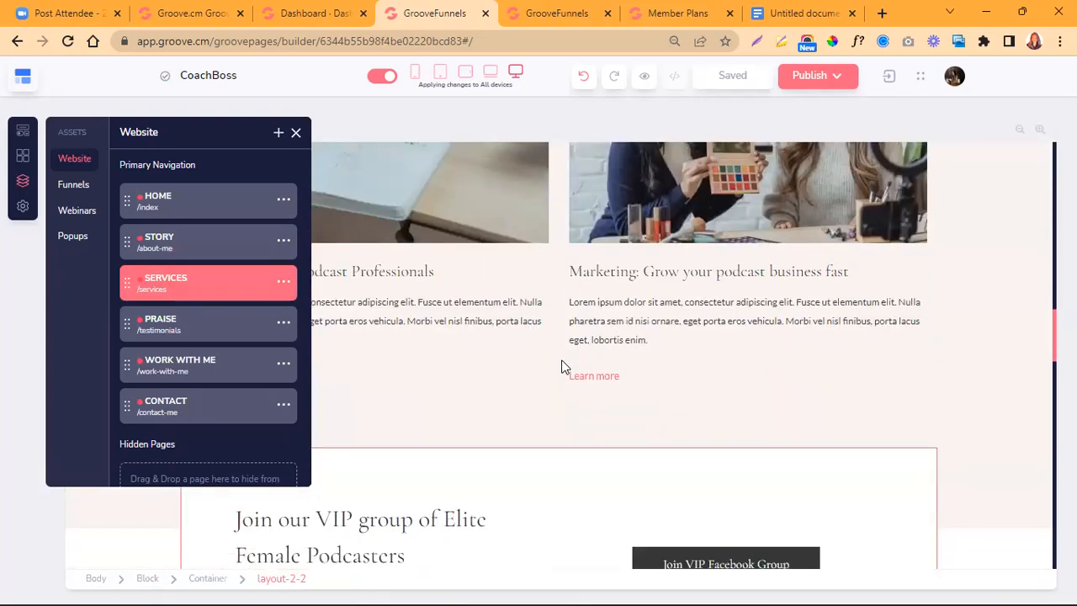
scroll(563, 367, down, 3)
scroll(564, 367, down, 7)
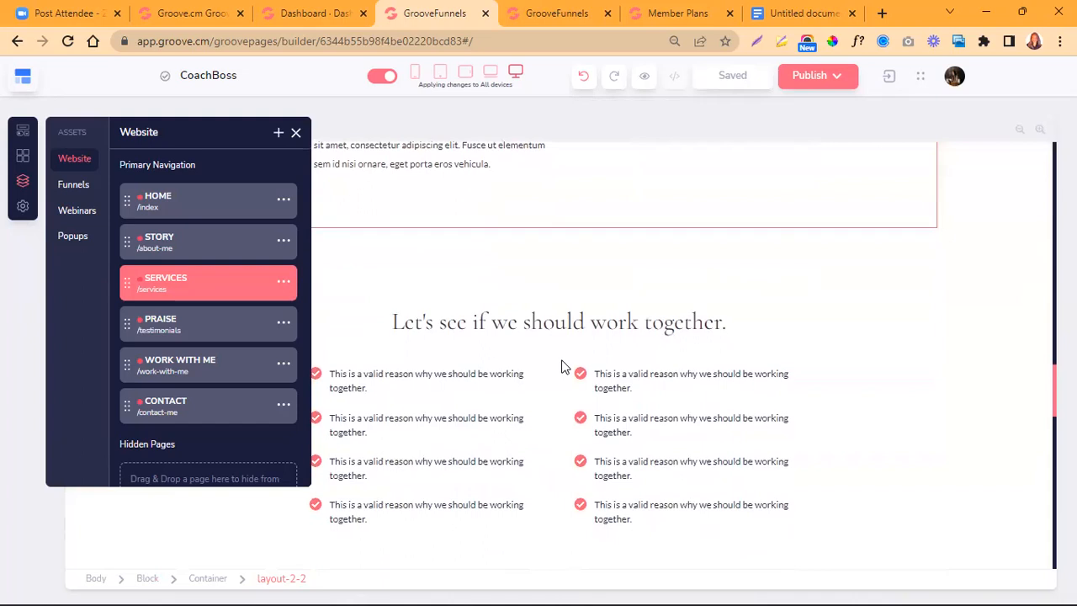
scroll(564, 367, down, 10)
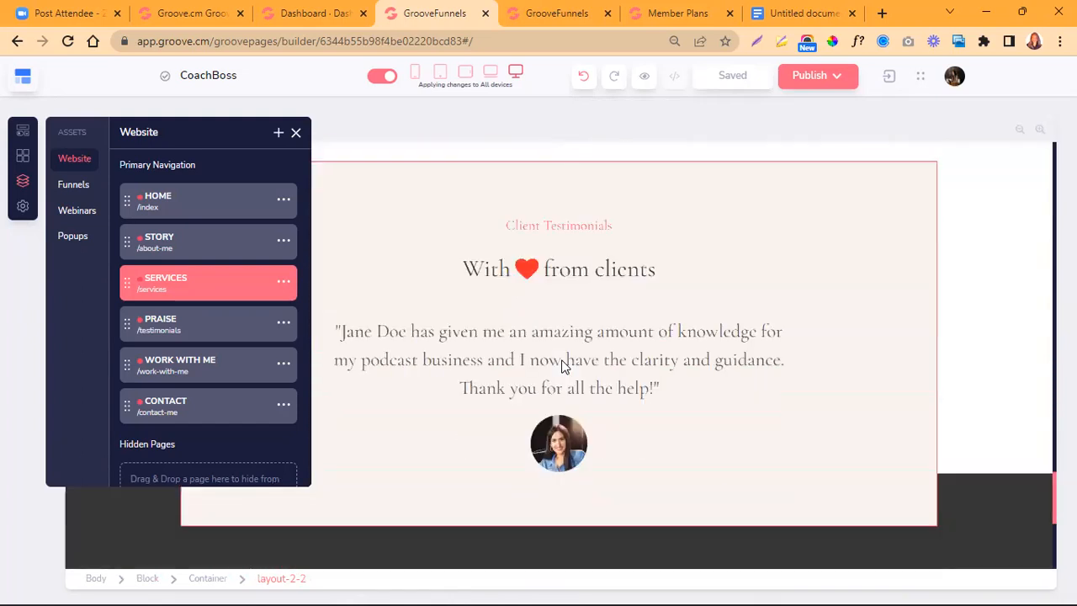
scroll(562, 360, down, 2)
scroll(562, 360, up, 10)
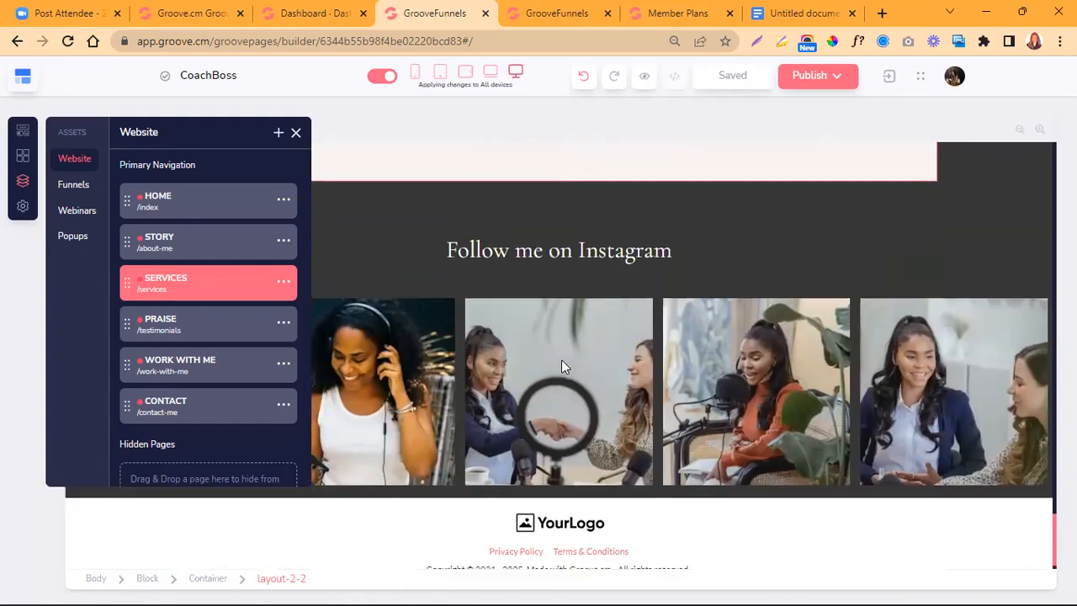
scroll(562, 365, up, 15)
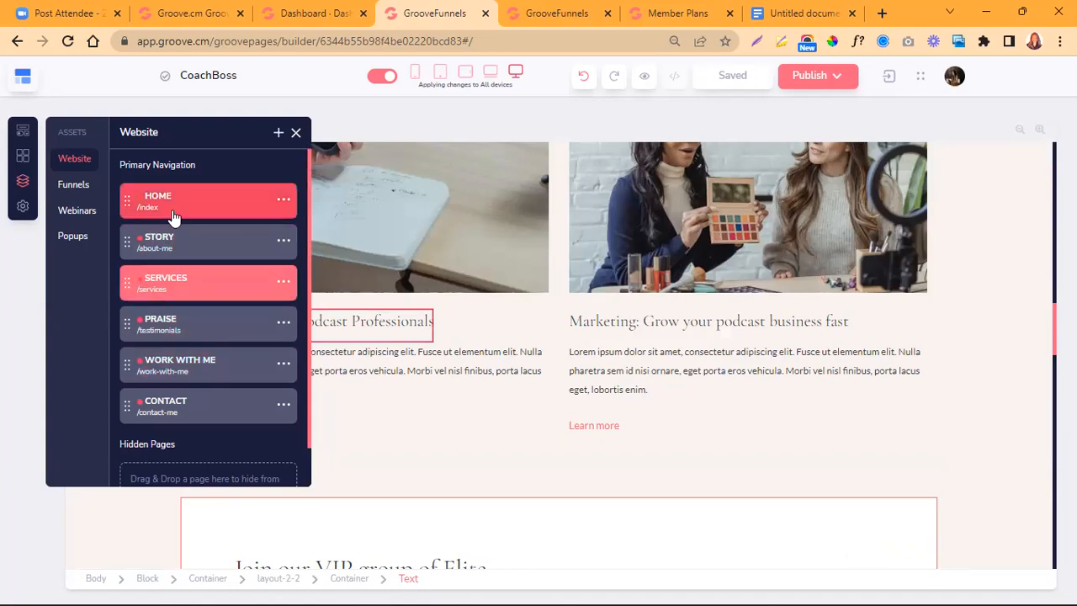
- Open the STORY page's name for renaming from its page options and accept the name STORY
click(284, 241)
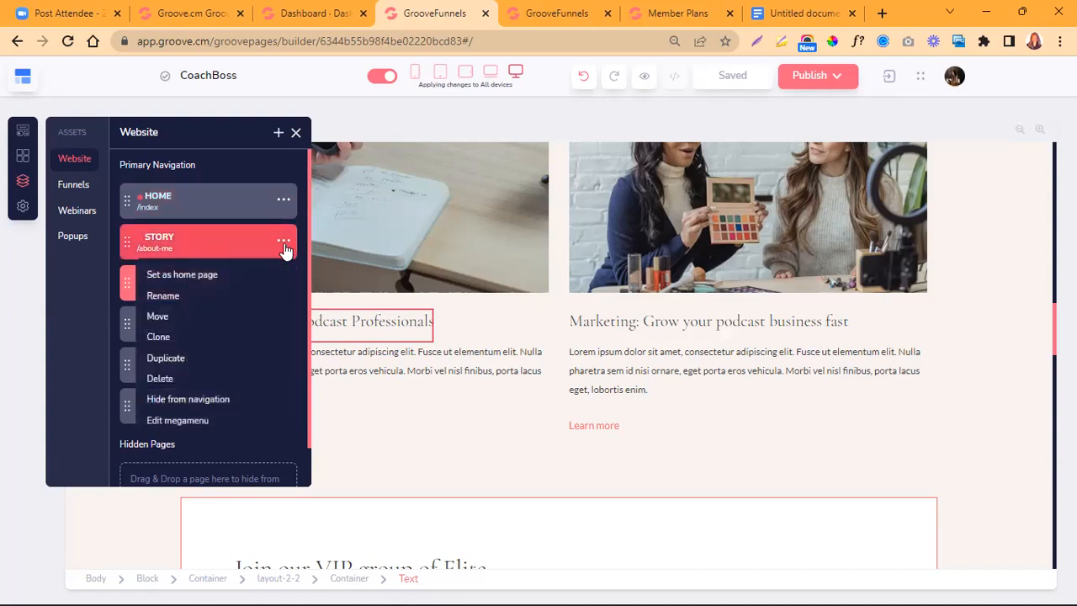
click(165, 297)
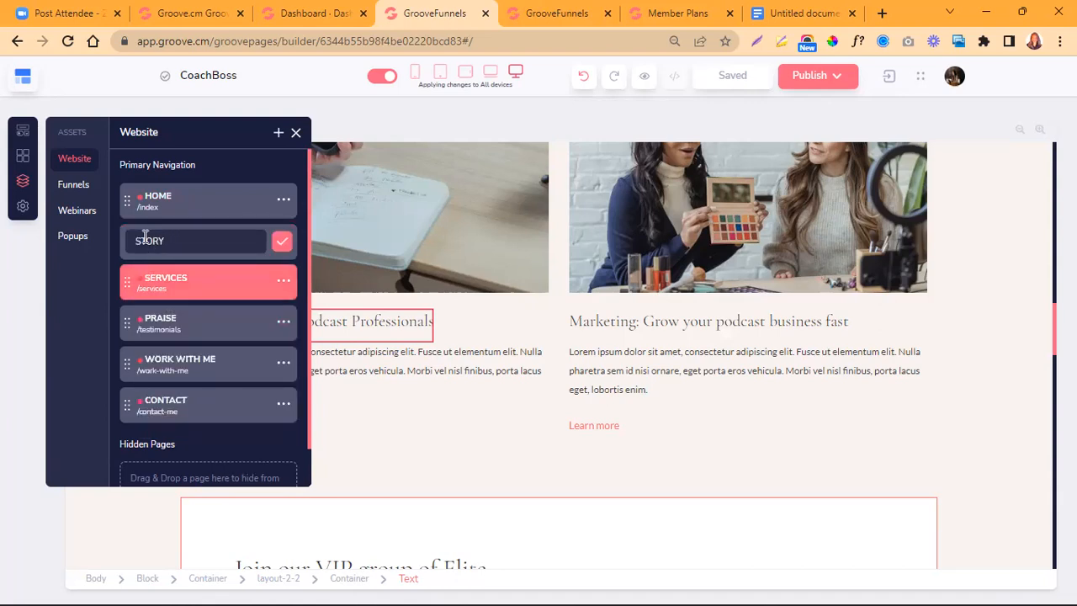
click(283, 243)
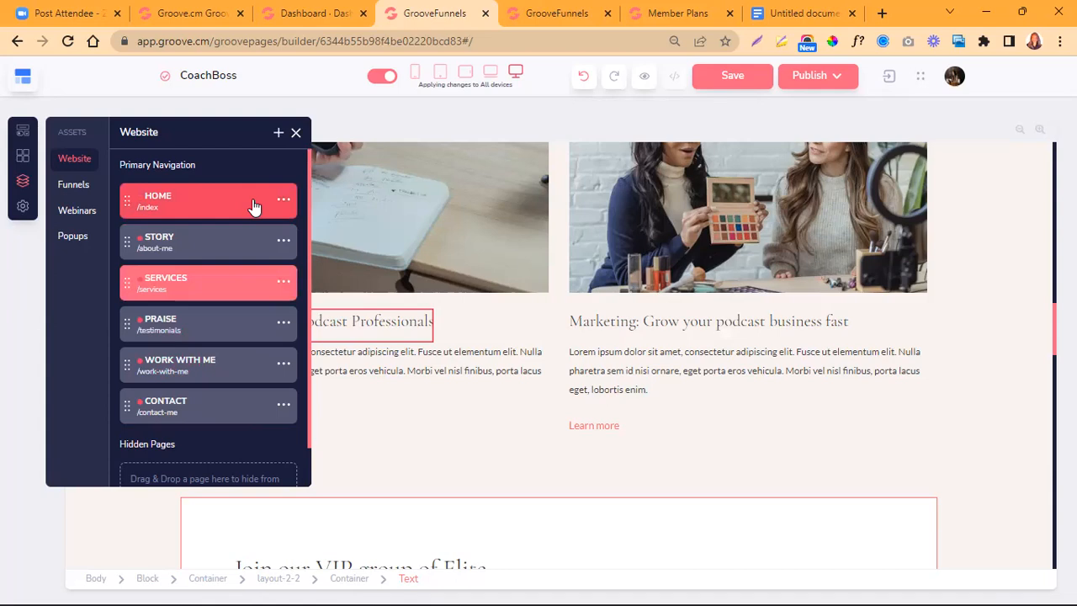
- Browse the single-page templates offered for adding a new website page, and leave without adding one
click(279, 135)
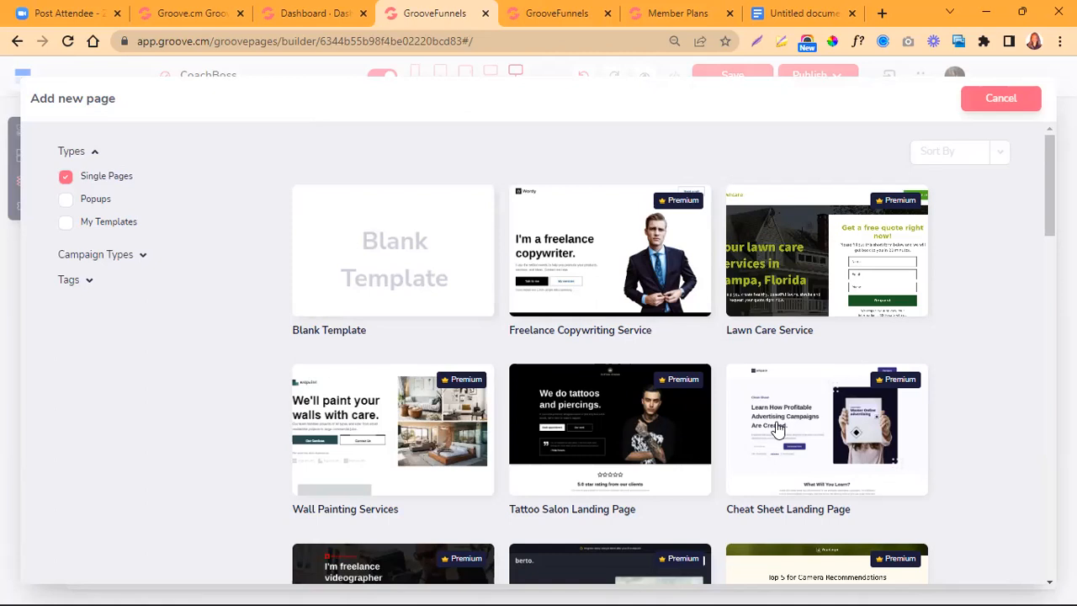
scroll(704, 479, down, 6)
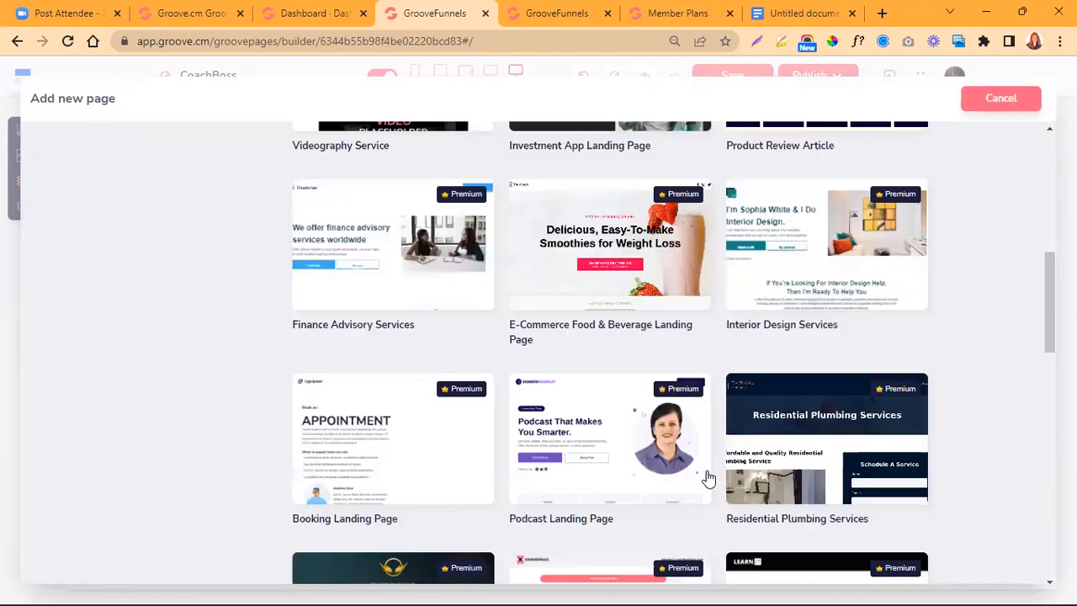
scroll(707, 478, down, 7)
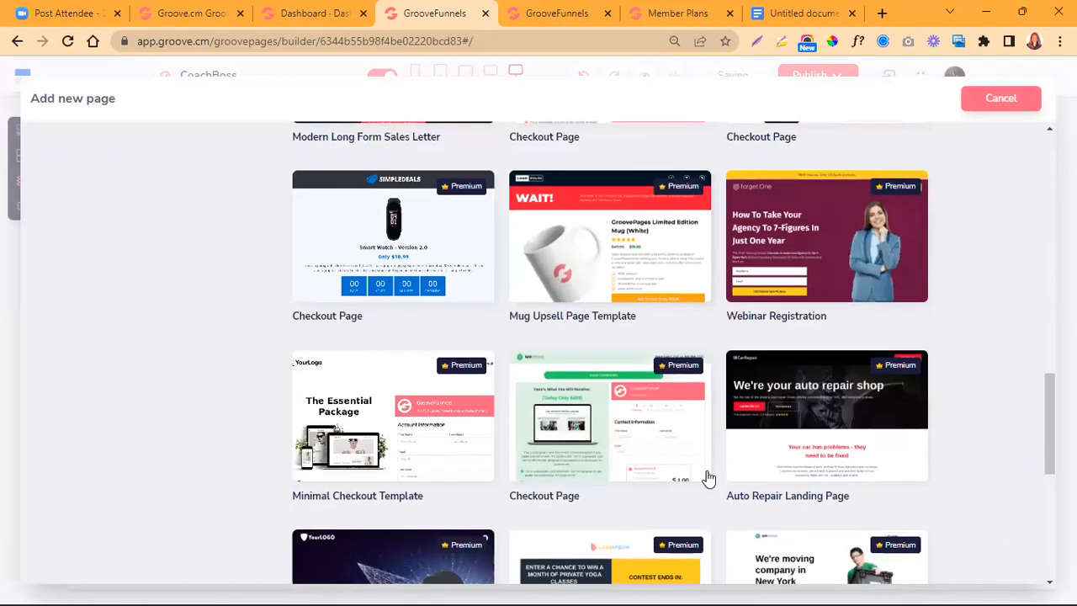
scroll(707, 478, down, 6)
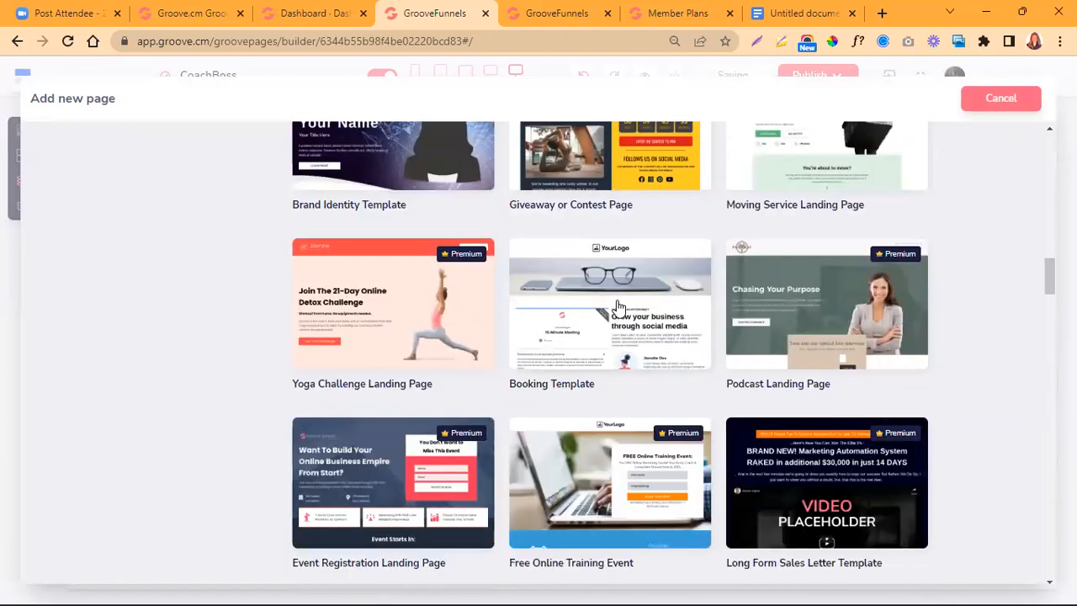
scroll(615, 305, up, 12)
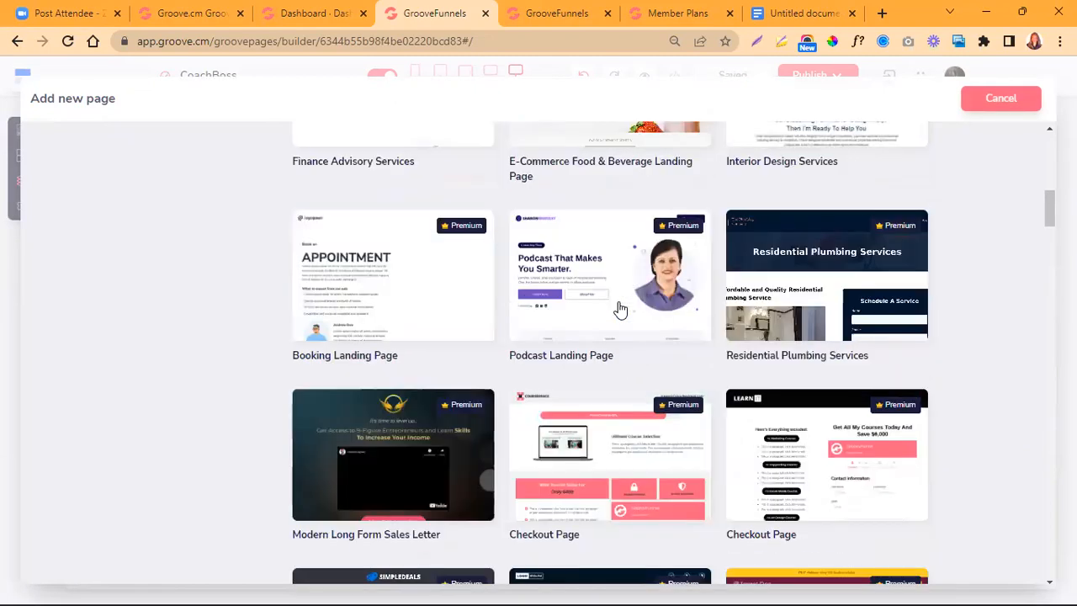
scroll(618, 308, up, 5)
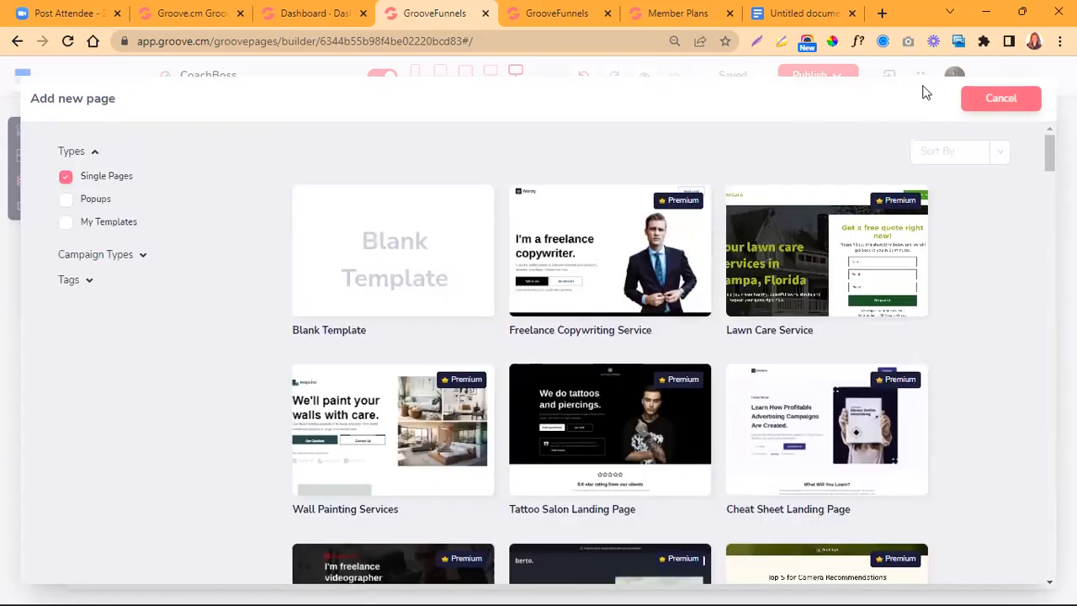
click(998, 99)
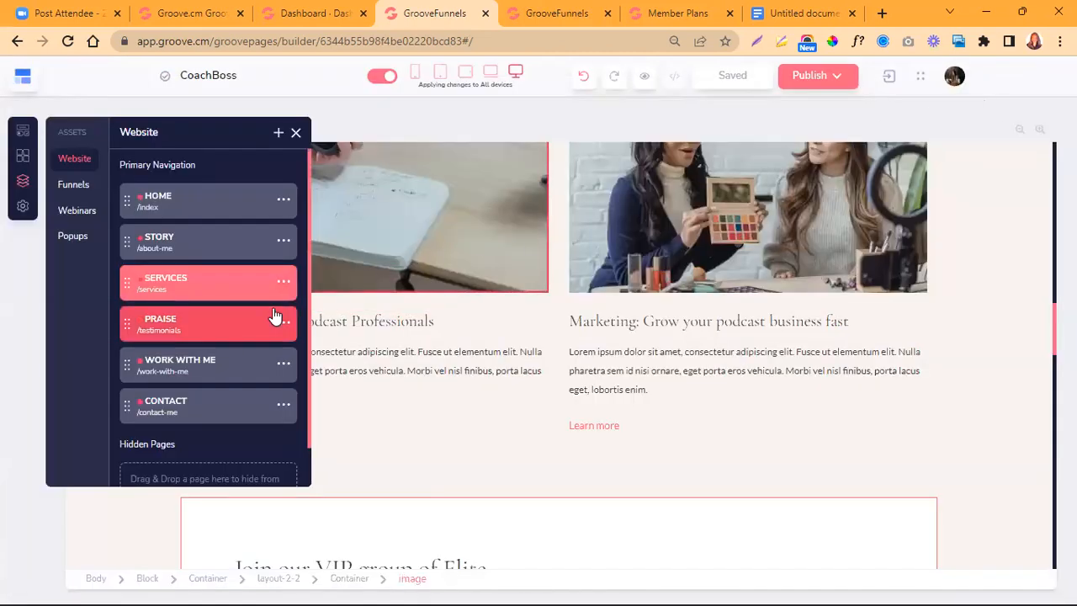
- Review the website's page list, open the HOME page, close the list and return to the page's header
scroll(216, 366, down, 1)
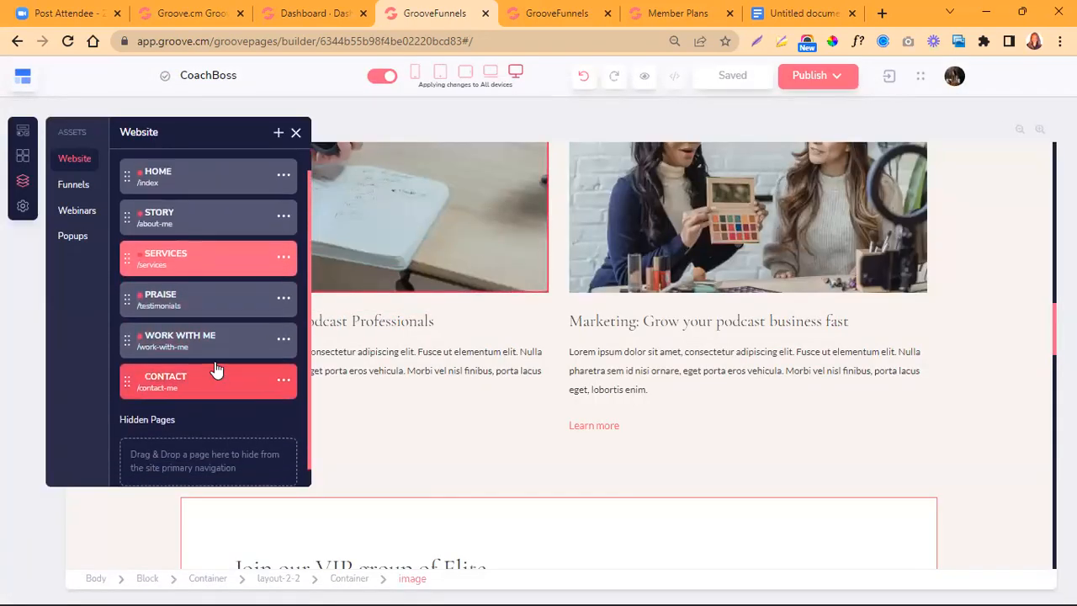
scroll(216, 370, up, 1)
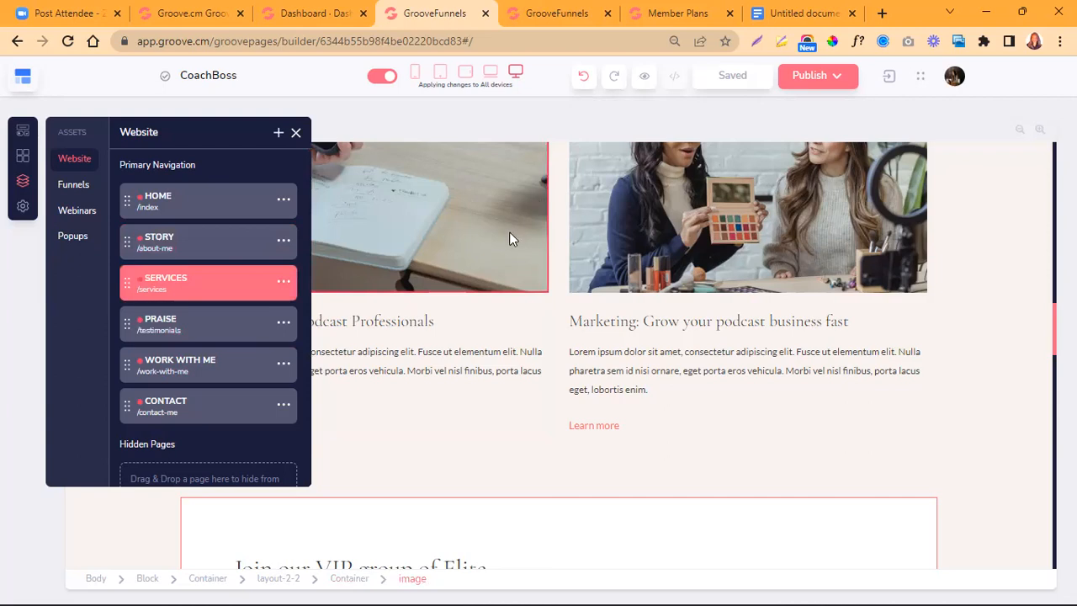
scroll(509, 238, up, 6)
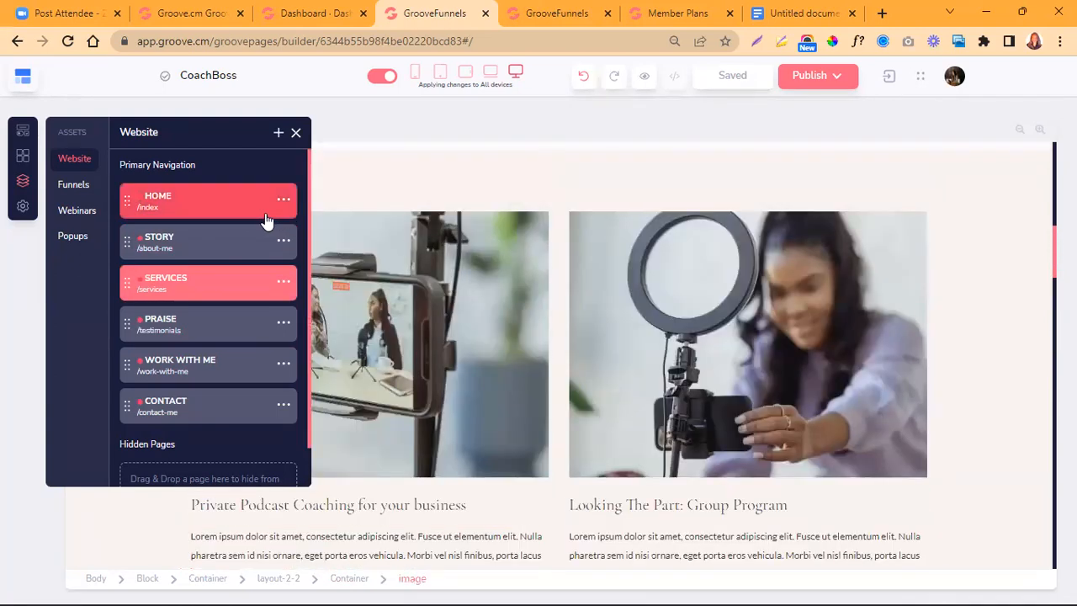
click(237, 213)
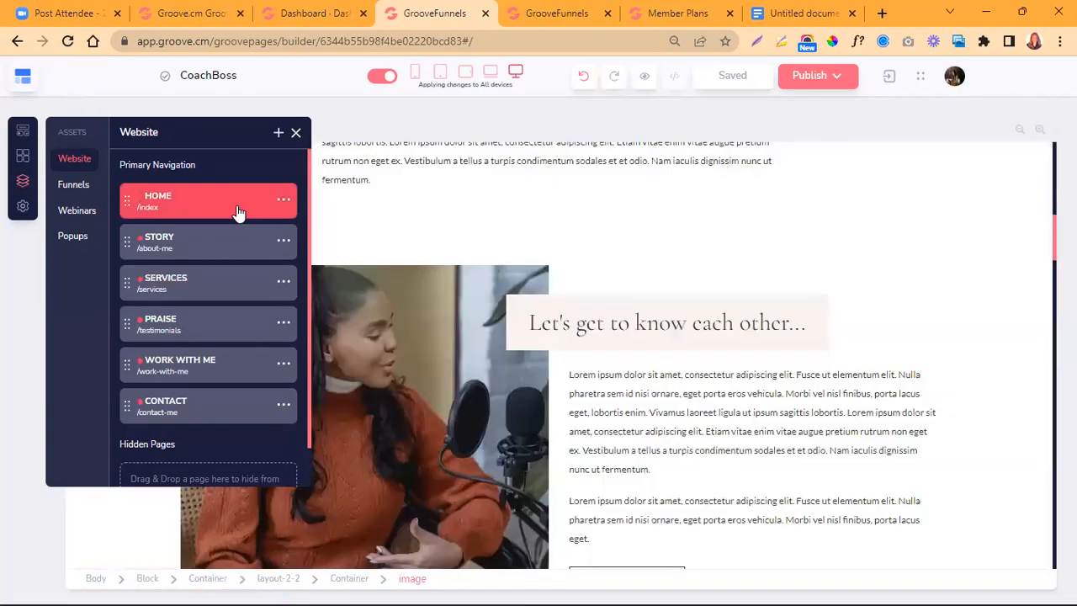
click(296, 135)
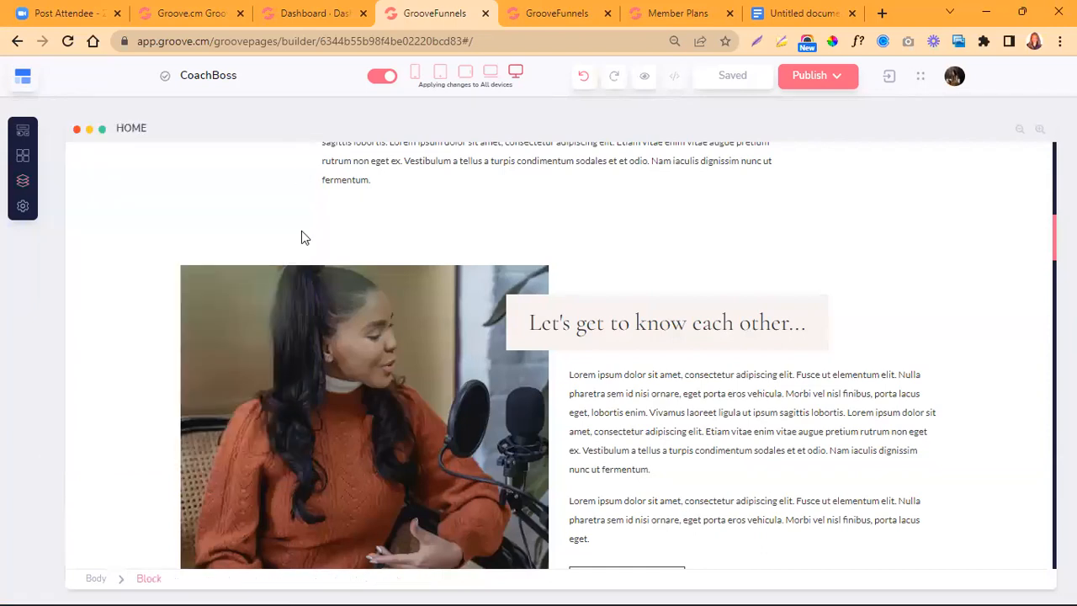
scroll(277, 374, up, 10)
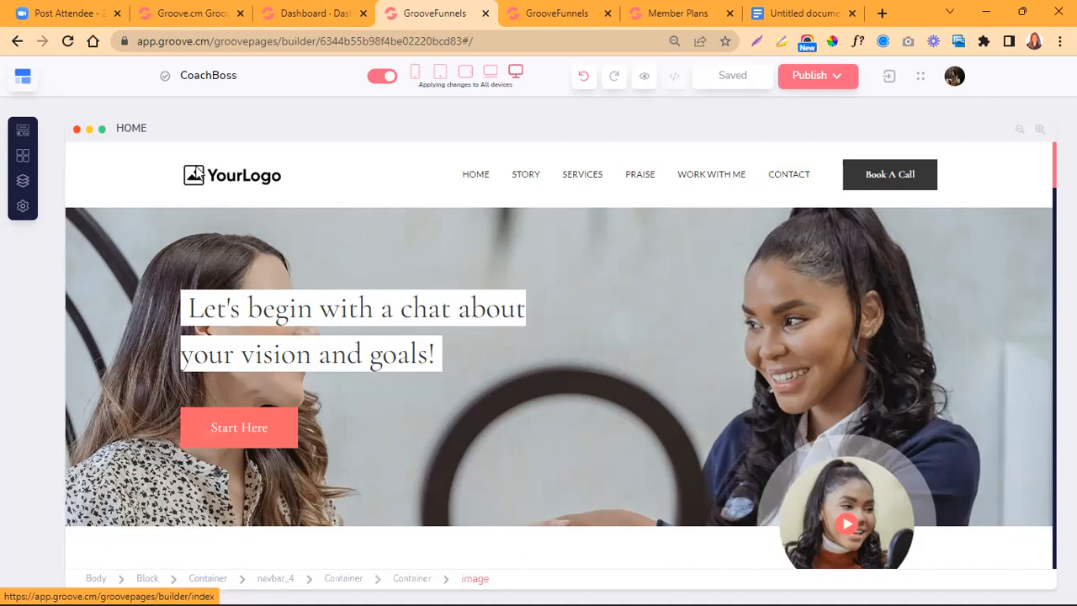
- Open the STORY page and the SERVICES page in turn from the website's page list, and close the list
click(23, 181)
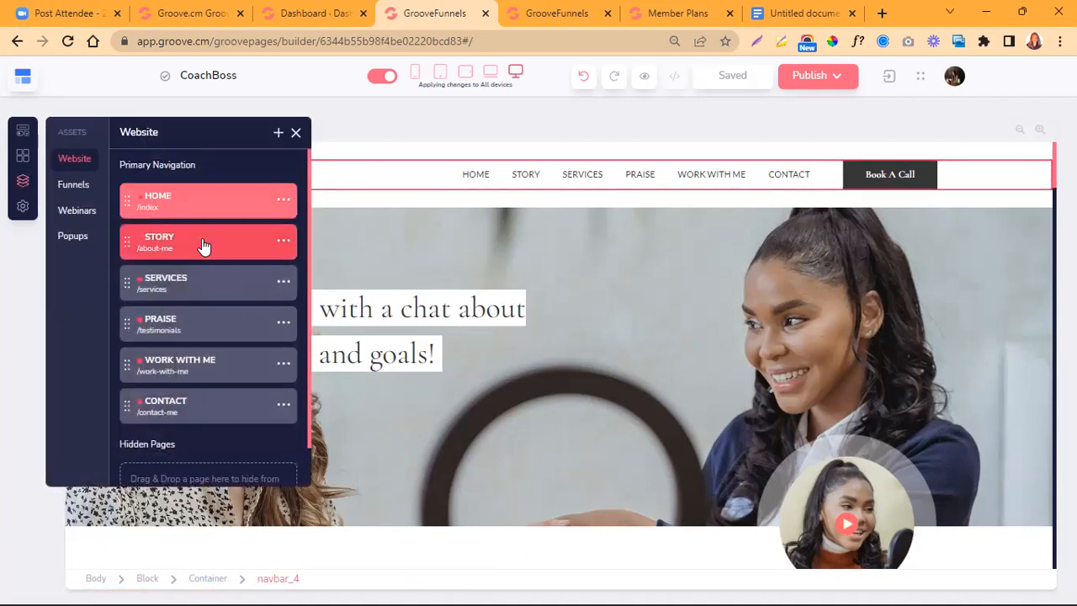
click(202, 243)
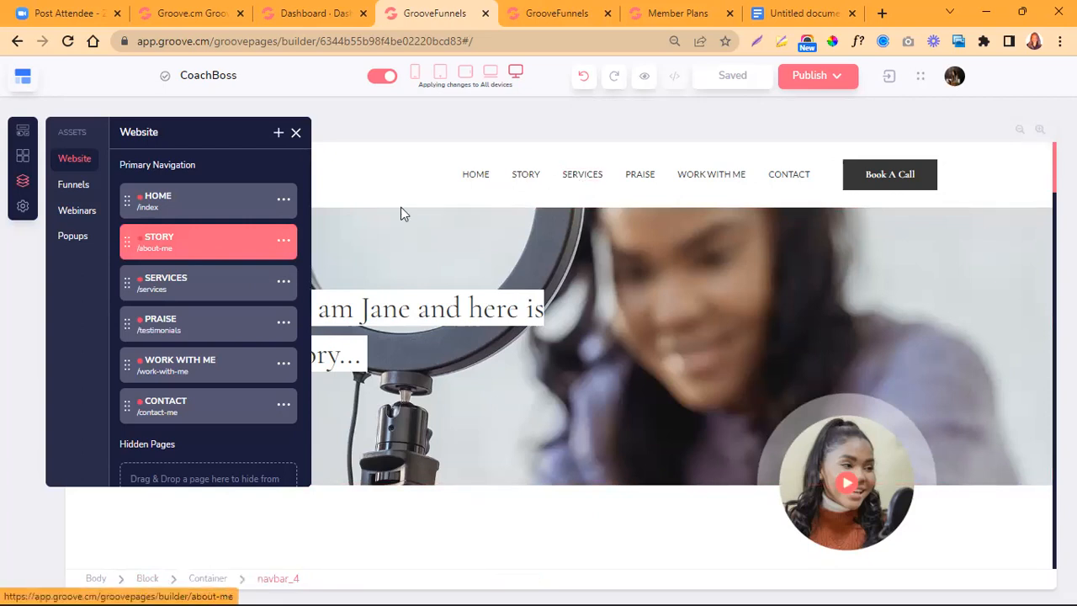
click(216, 293)
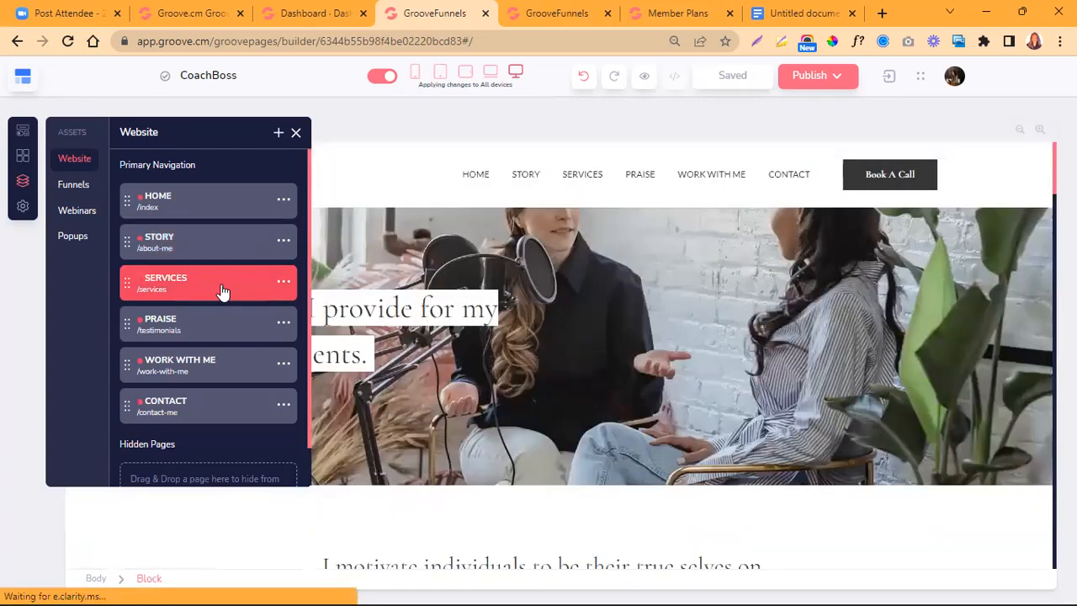
scroll(539, 390, down, 1)
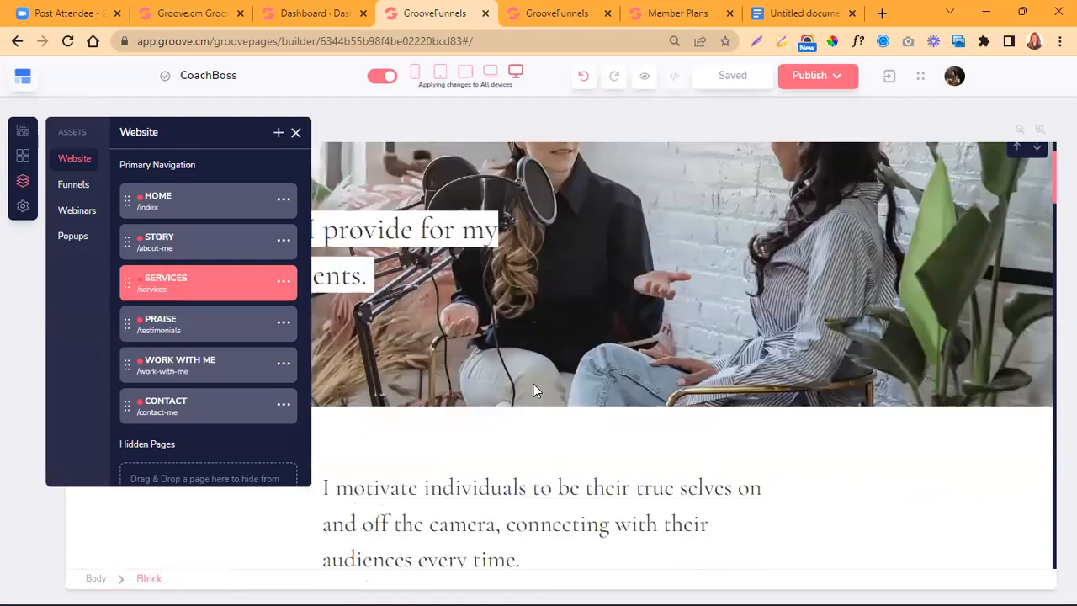
click(297, 133)
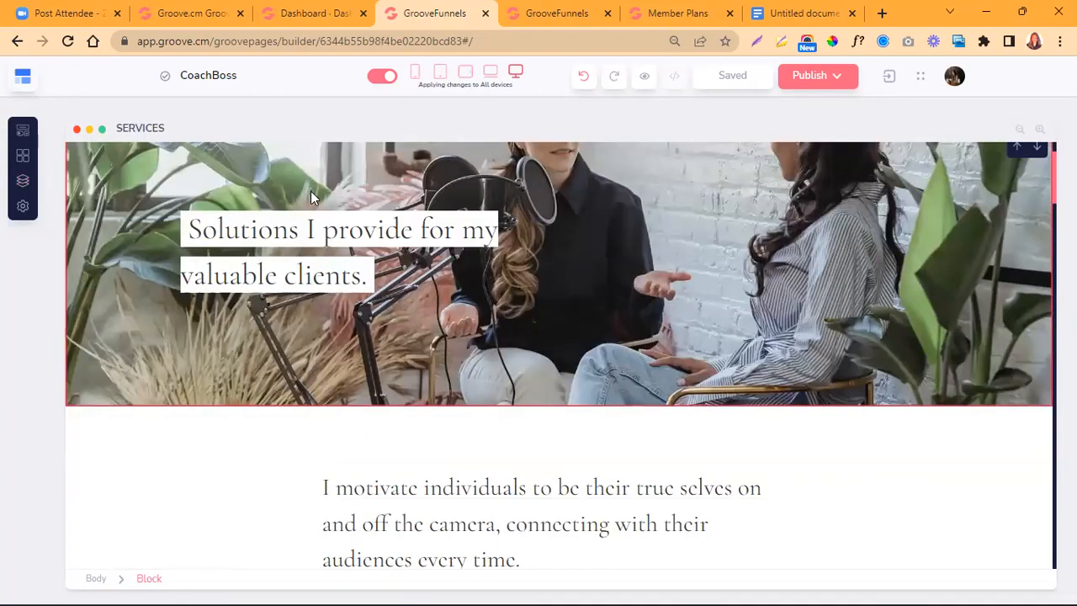
- Look through the SERVICES page from its hero to the coaching offers and return to its header
scroll(543, 403, down, 1)
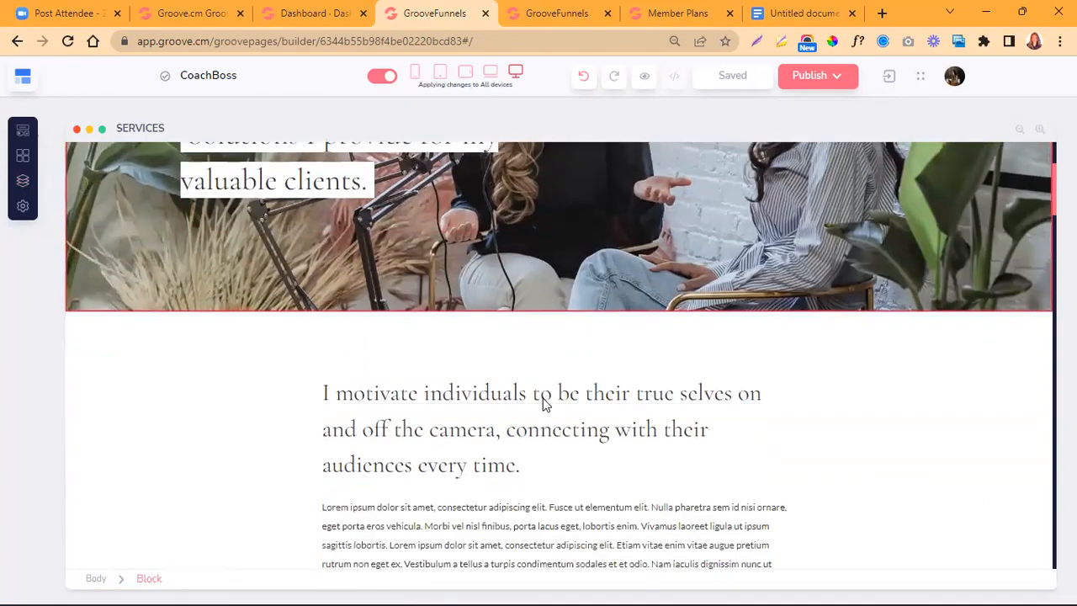
scroll(542, 404, down, 2)
scroll(567, 390, down, 4)
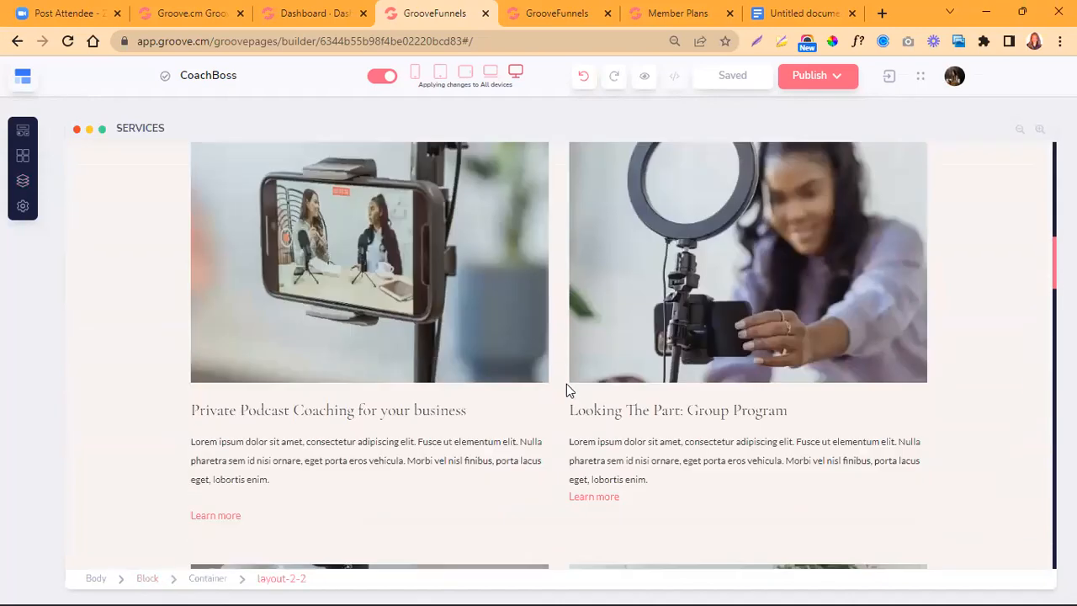
scroll(566, 390, down, 2)
scroll(563, 370, up, 8)
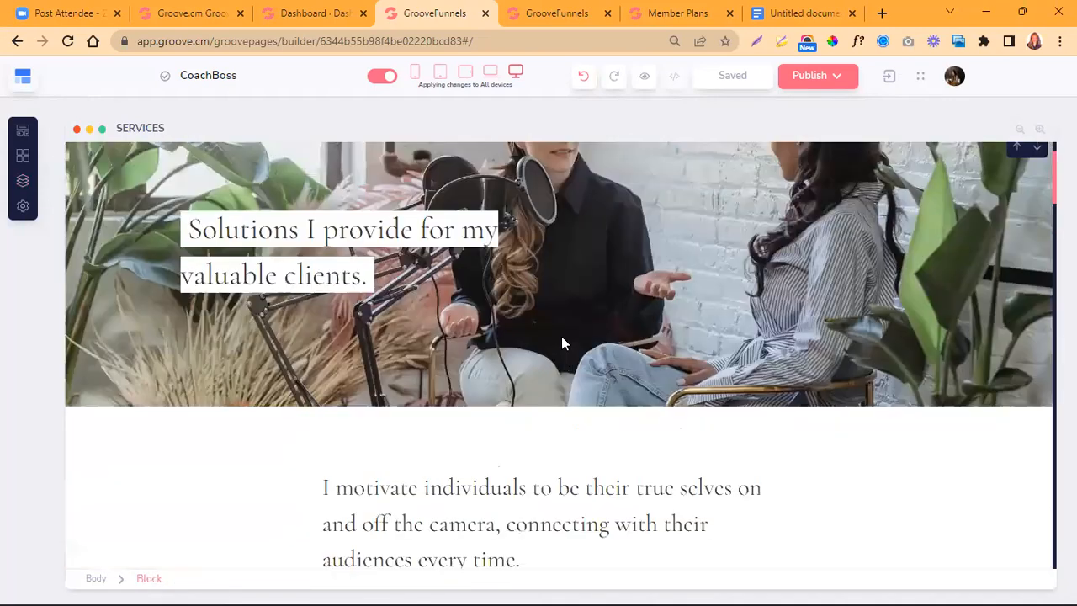
scroll(563, 343, up, 1)
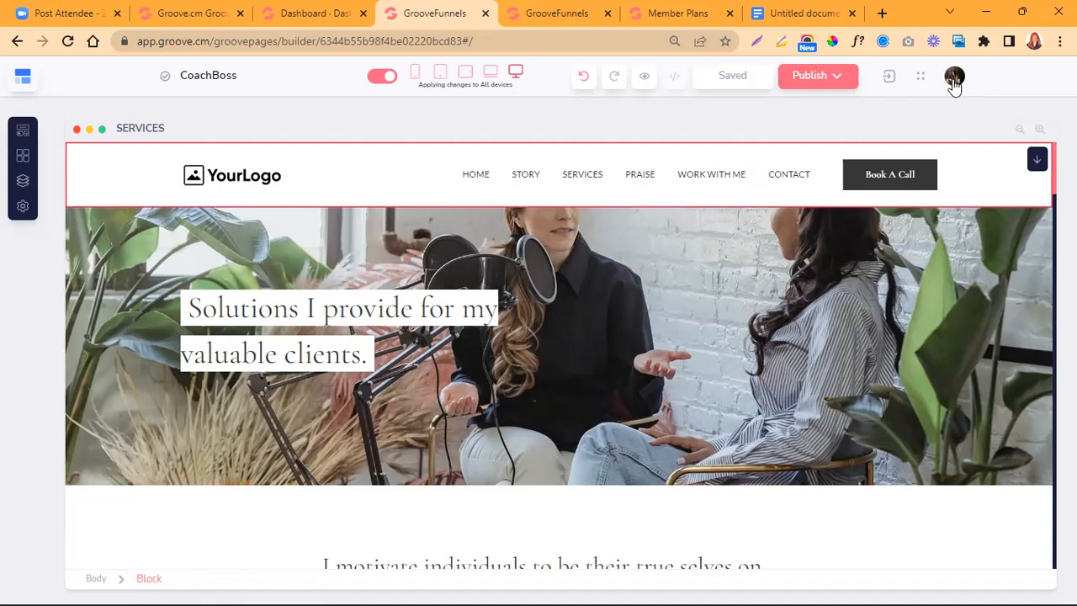
- Show the account options with integrations, domains and billing settings
click(952, 78)
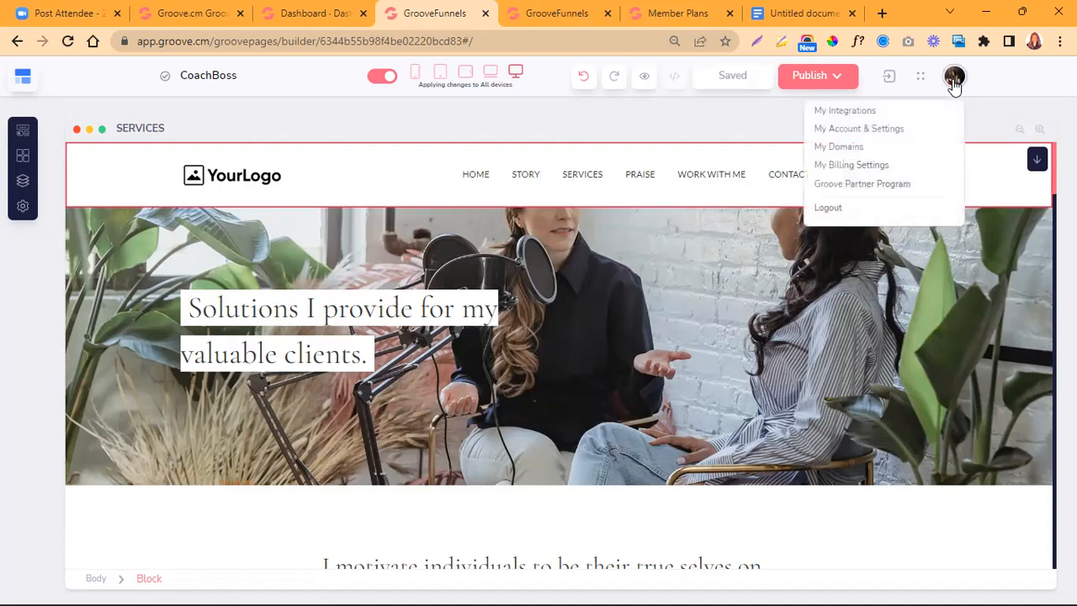